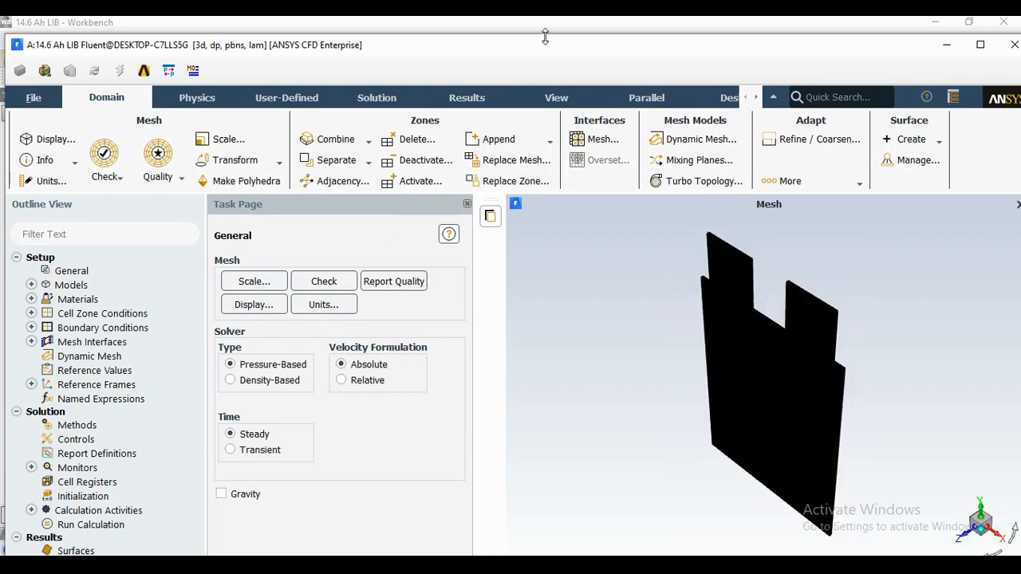
Run a mesh check on the battery cell mesh and read through its volume and face area statistics
mouse_move(545, 37)
mouse_down()
mouse_move(547, 198)
mouse_move(535, 84)
mouse_move(547, 47)
mouse_up()
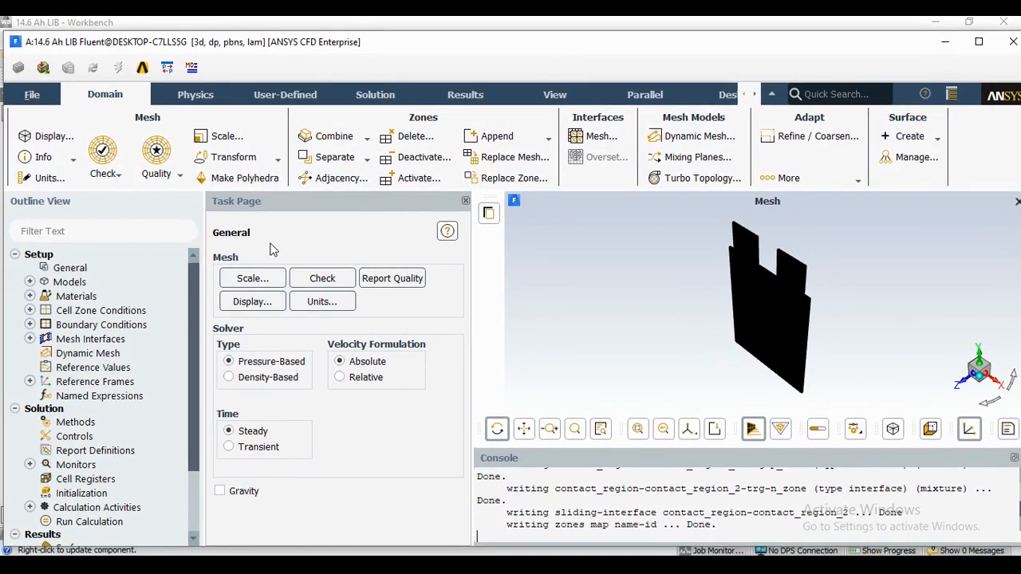
click(117, 176)
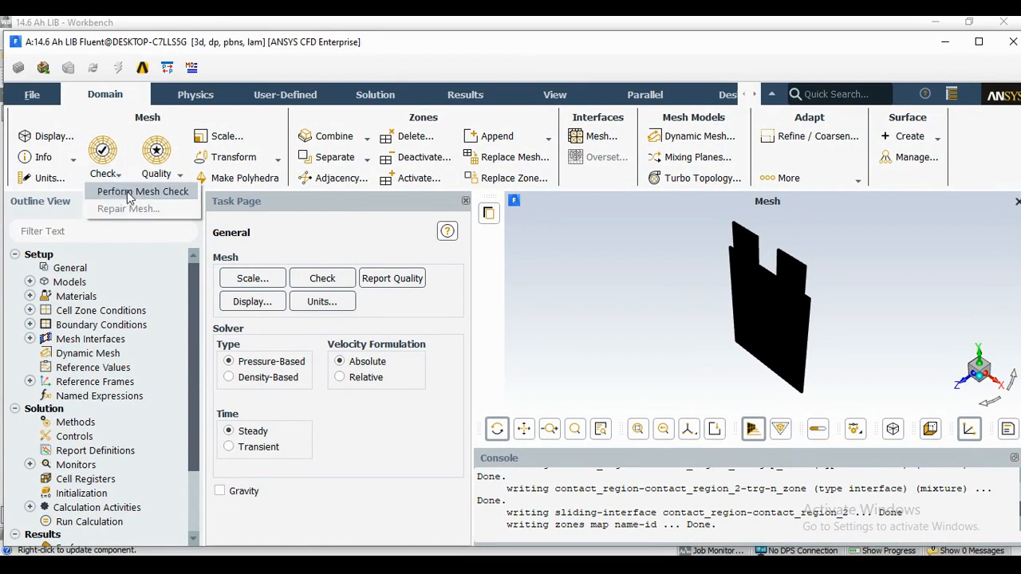
click(129, 193)
scroll(720, 515, up, 1)
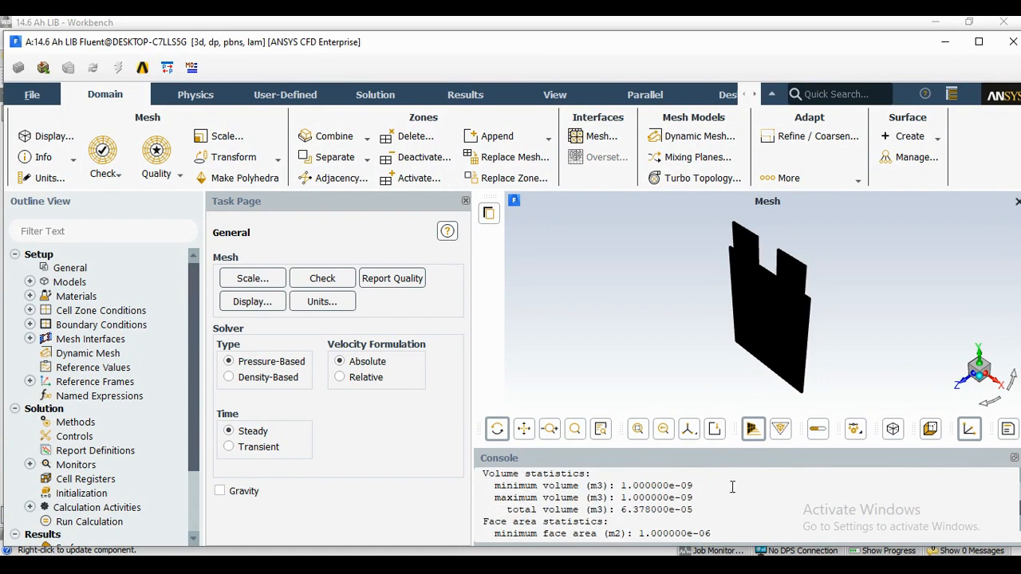
scroll(733, 486, down, 1)
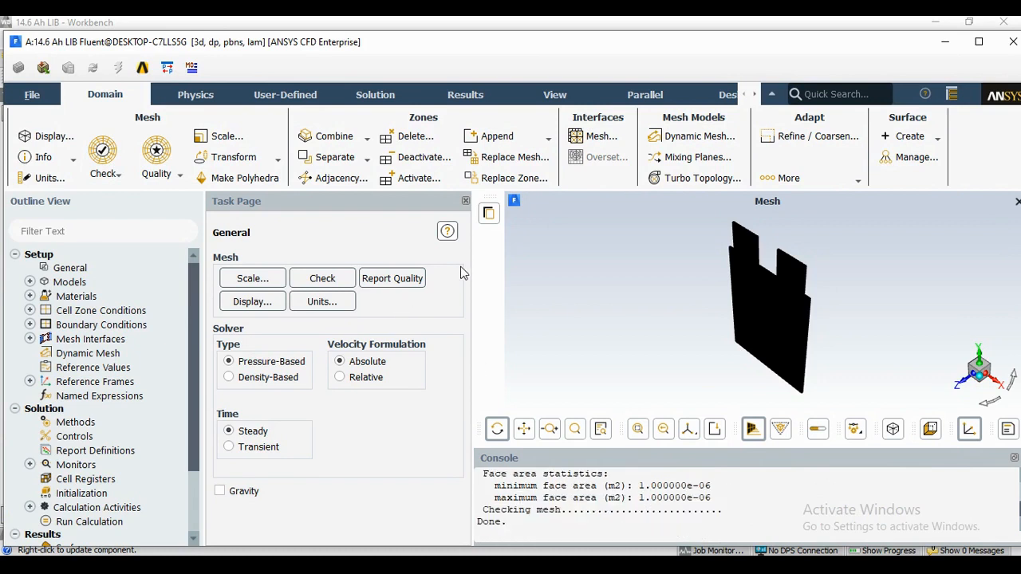
Switch the solver time setting to Transient and enable the Energy model
click(229, 447)
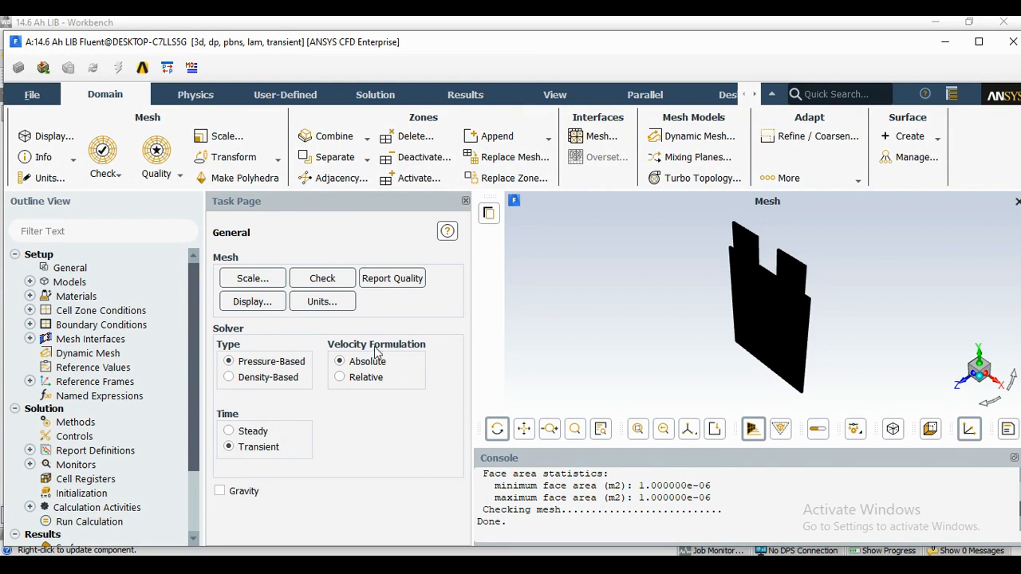
click(196, 96)
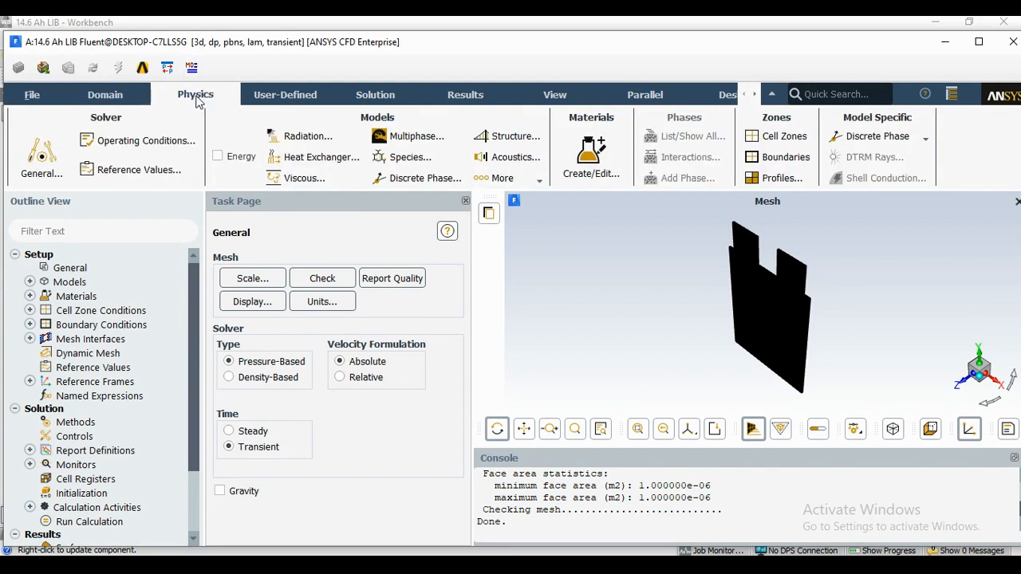
click(218, 156)
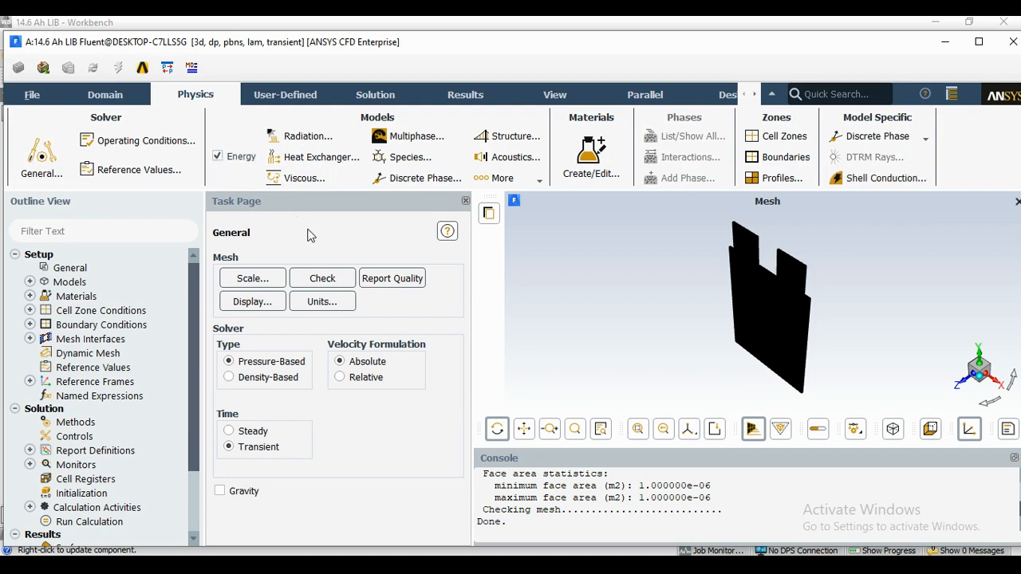
Exclude the Flow equation from the solved equations, keeping only Energy selected
click(376, 98)
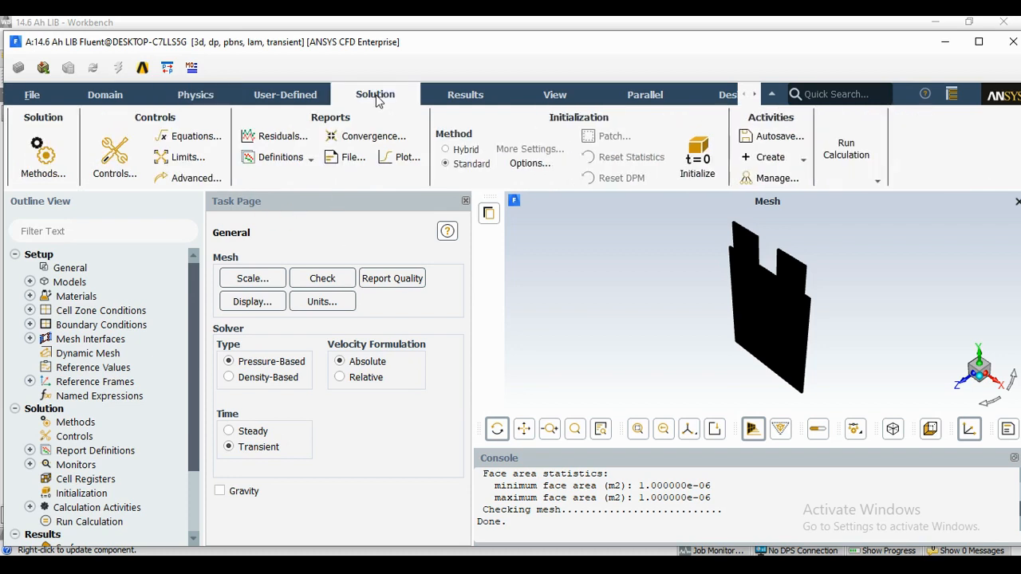
click(199, 137)
drag(281, 342, 302, 193)
click(271, 235)
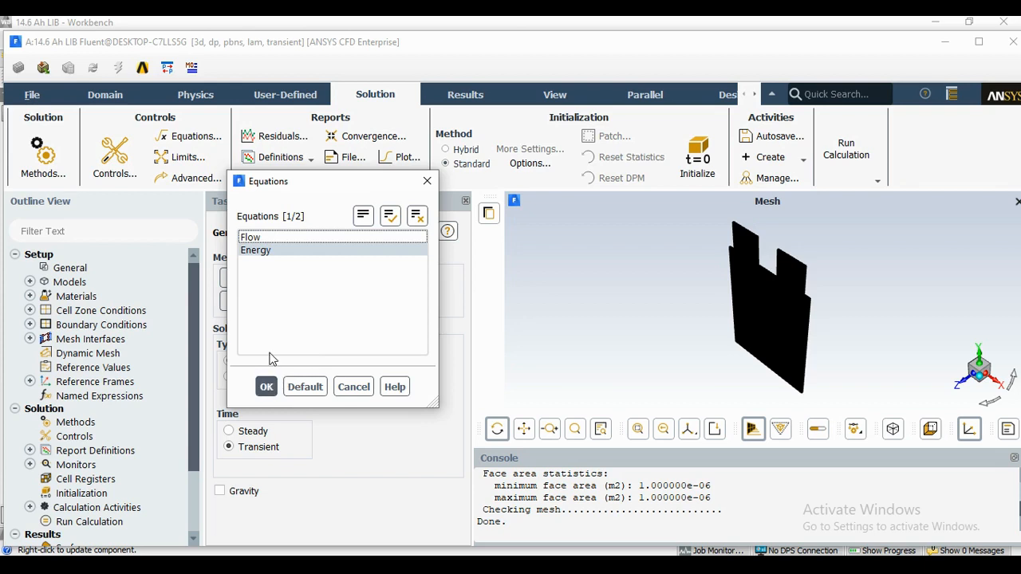
click(265, 387)
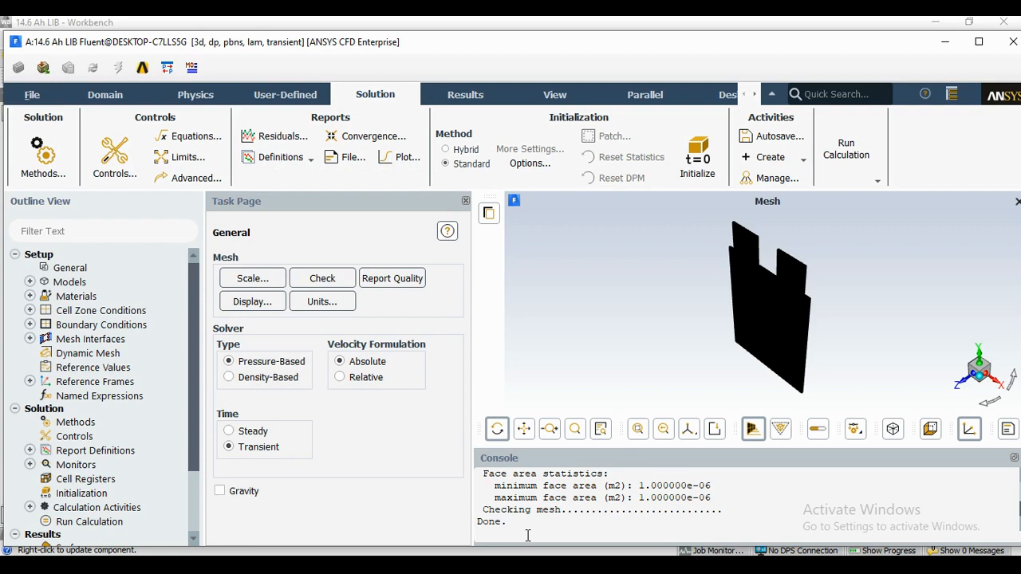
Load add-on module 8, the Dual-Potential MSMD Battery Model, with the console command "define models addon-module"
text(define models addon-module)
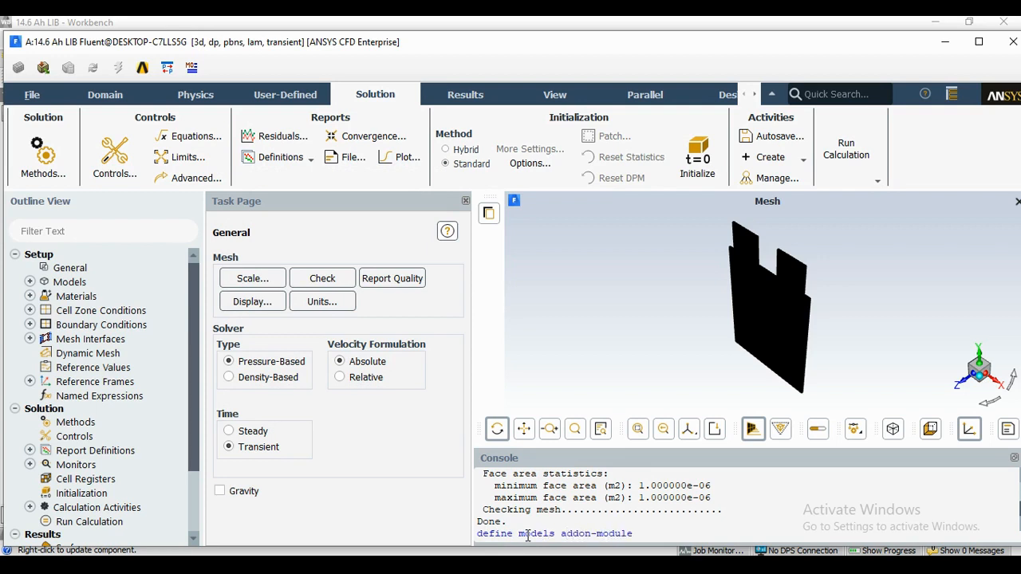
key(Return)
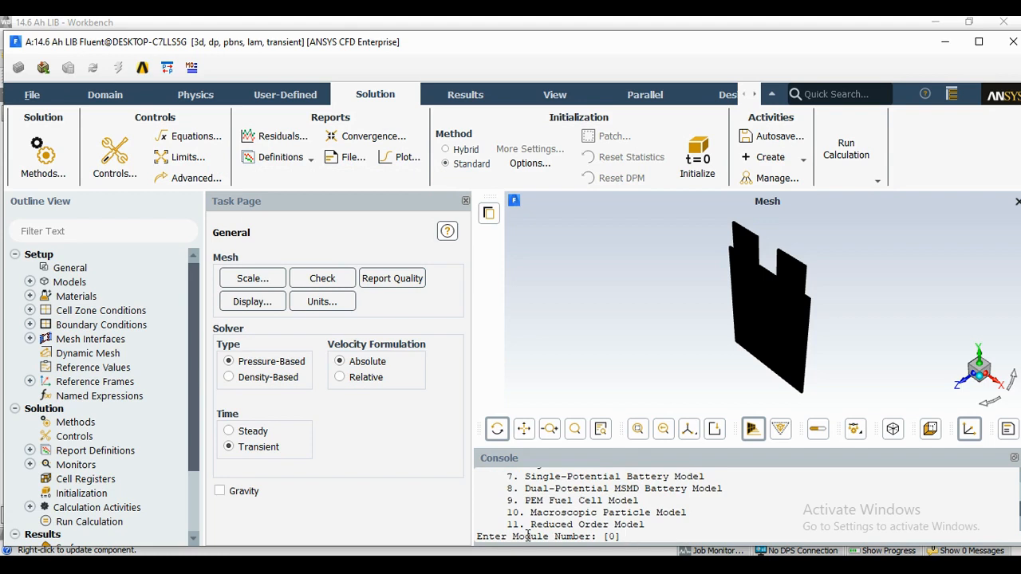
text(8)
key(Return)
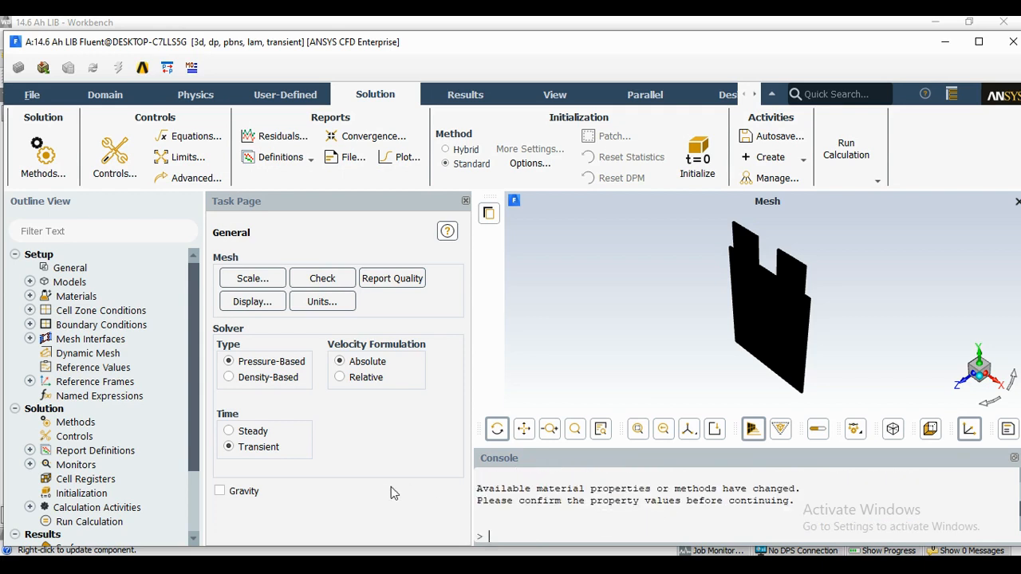
Open the MSMD Battery Model settings from the model list and enable the model
double_click(80, 282)
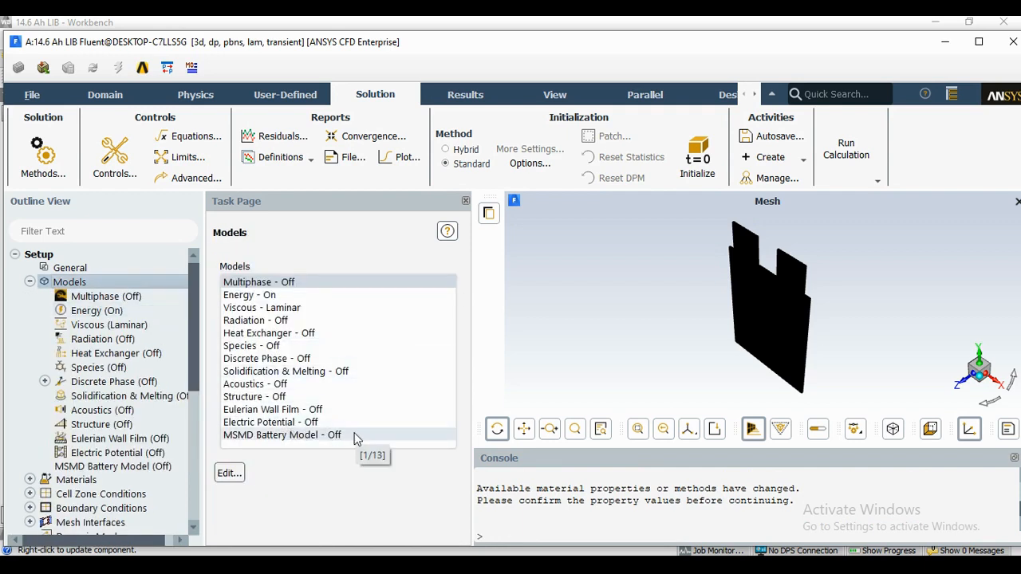
click(355, 437)
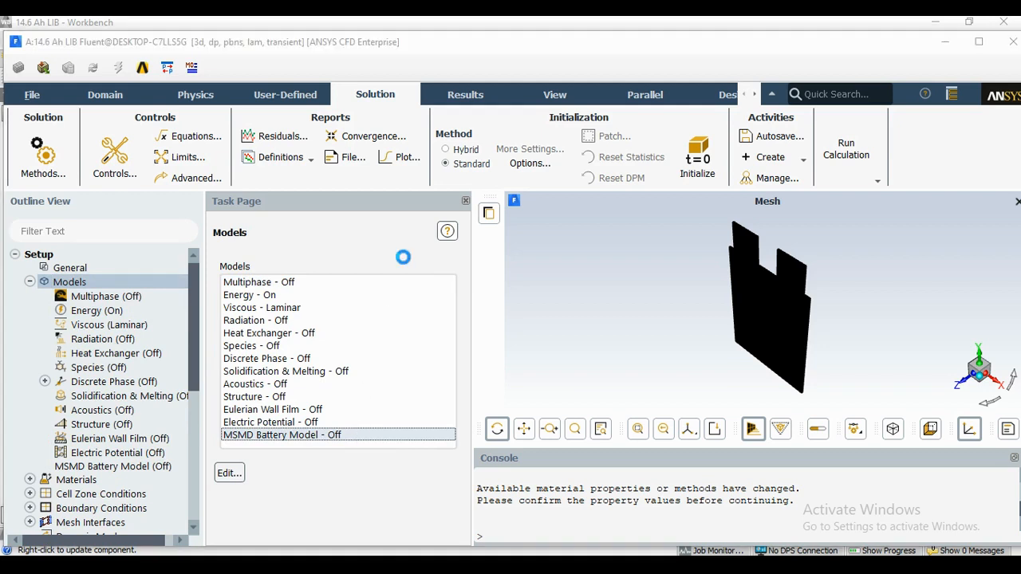
click(226, 358)
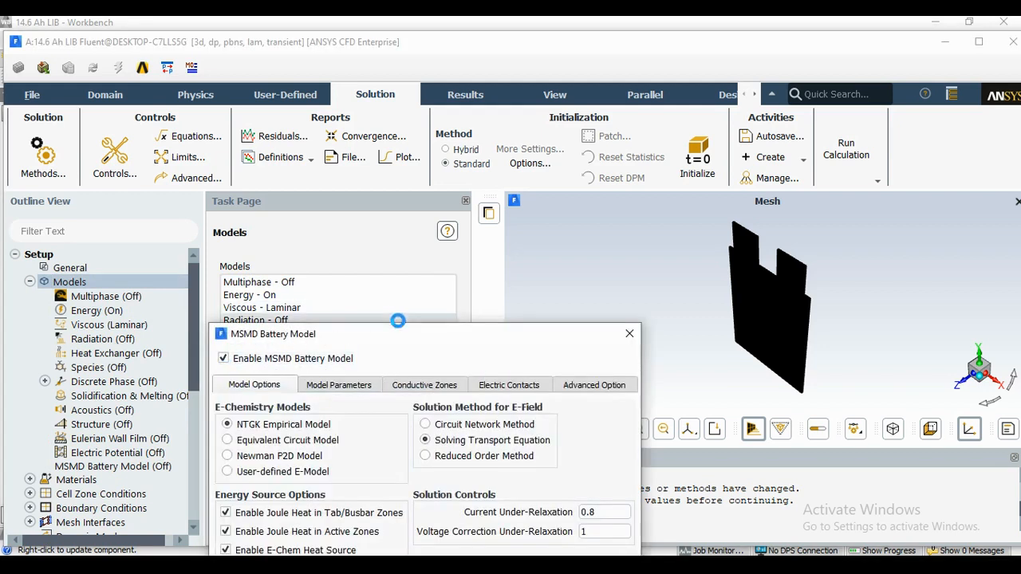
drag(412, 339, 363, 59)
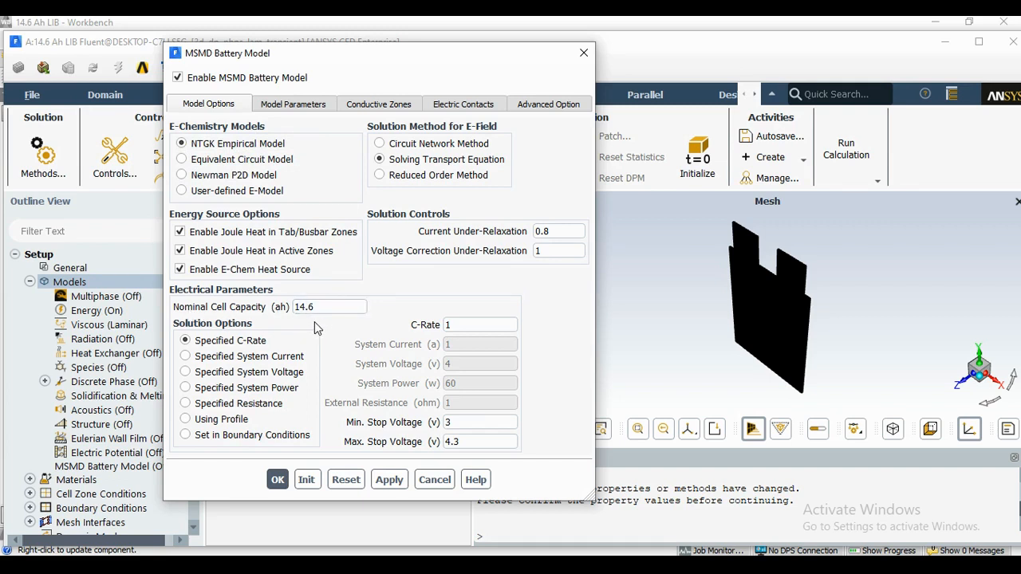
Set the battery solution option to Specified Resistance with an external resistance of 0.5 ohm, and check the model parameters
click(185, 404)
double_click(488, 405)
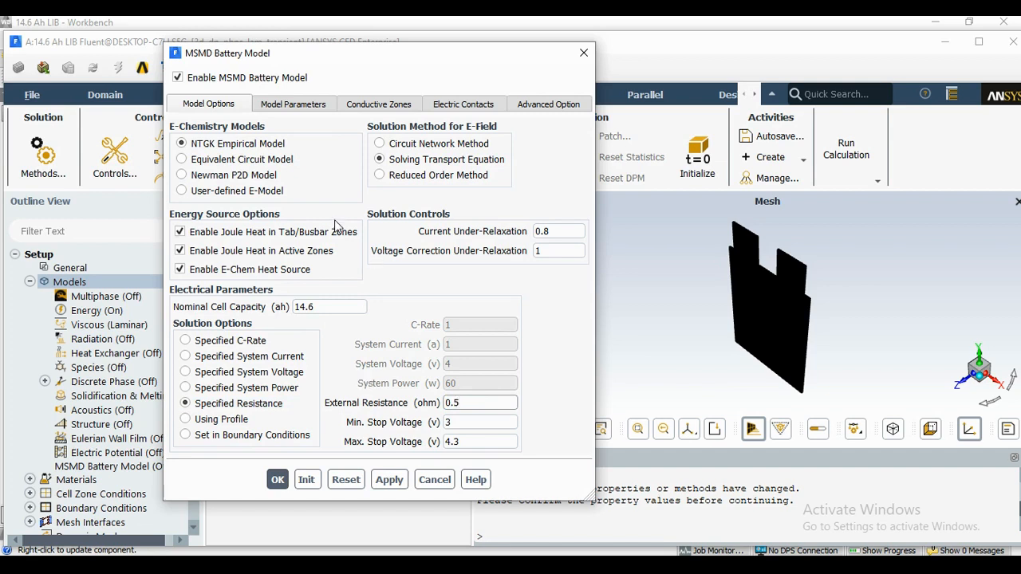
click(301, 106)
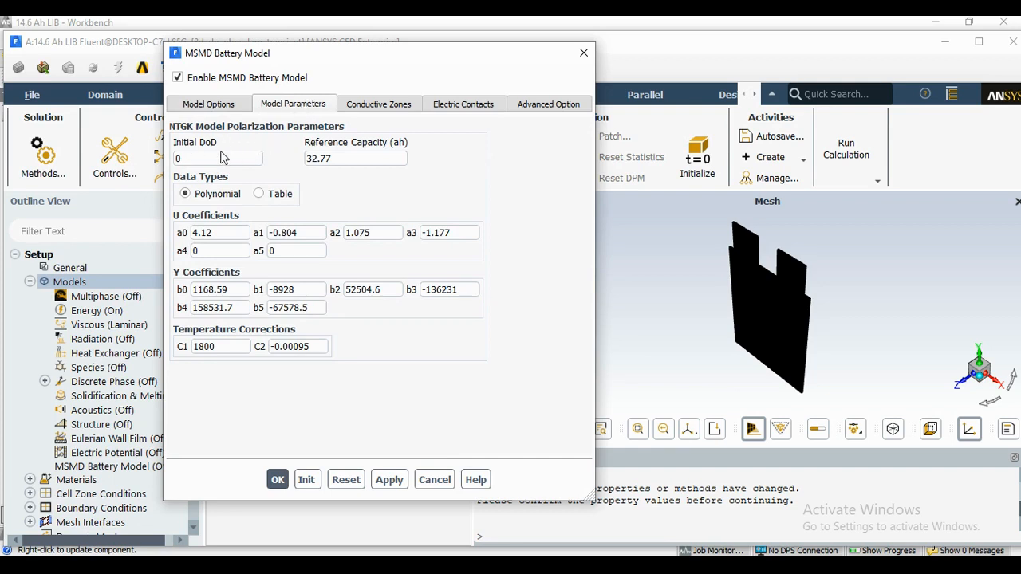
Assign cell_zone as the active component and n_zone and p_zone as the tab components of the battery's conductive zones
click(375, 106)
drag(594, 210, 963, 207)
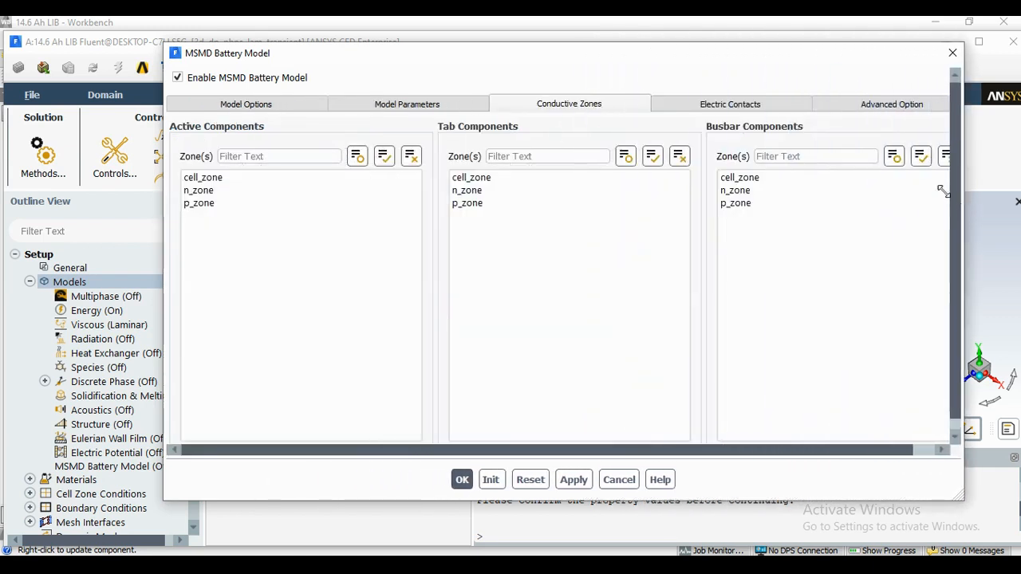
drag(613, 54, 548, 54)
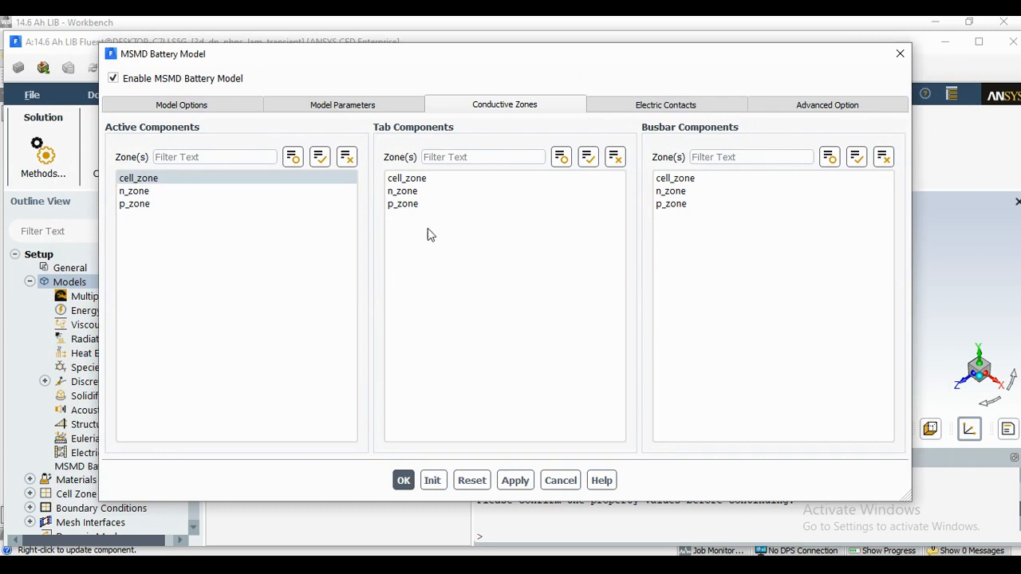
click(420, 192)
click(417, 205)
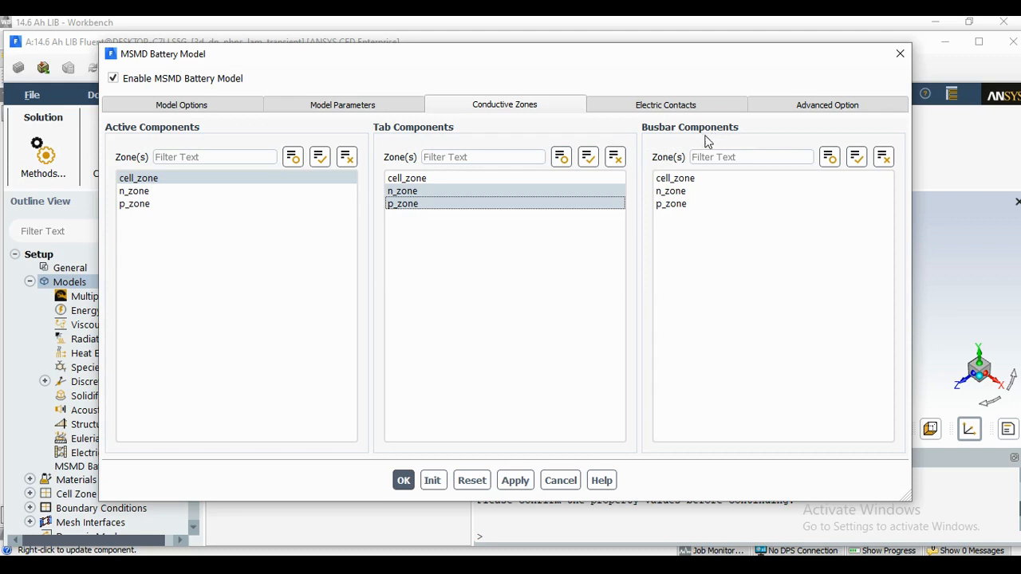
Define the external connectors in the electric contacts, with n_tab as the negative tab and p_tab as the positive tab
click(668, 110)
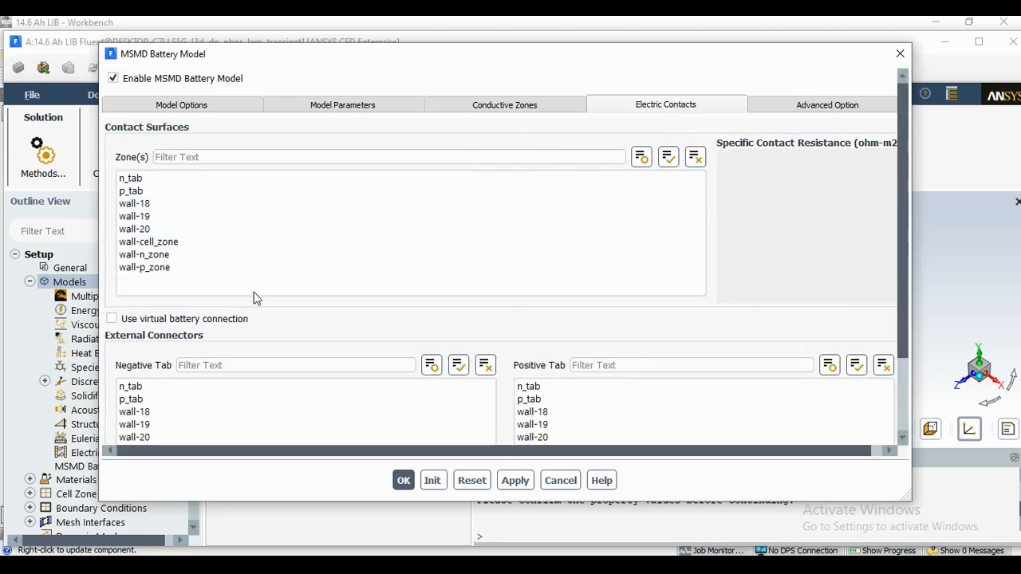
scroll(311, 389, down, 2)
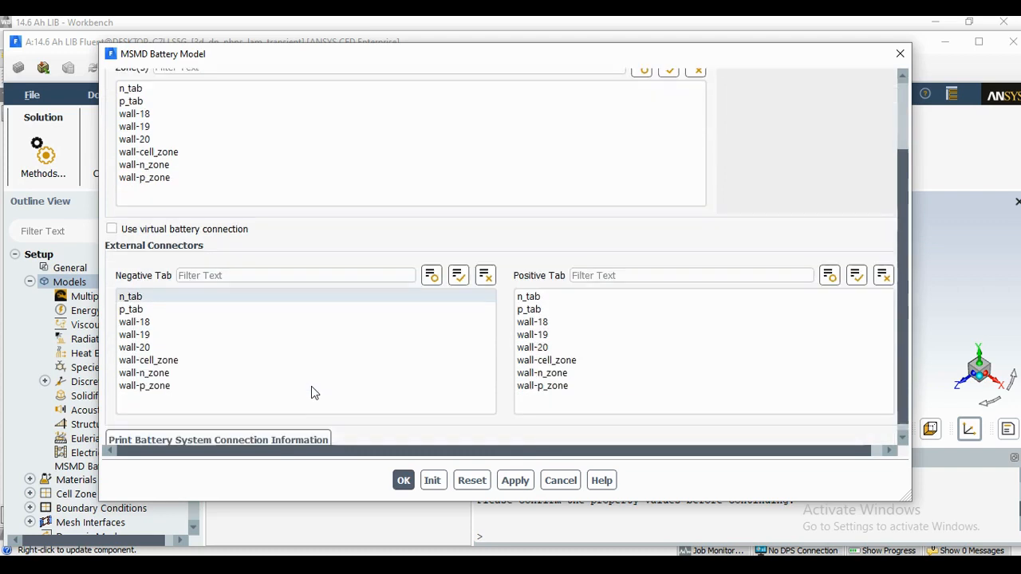
click(145, 296)
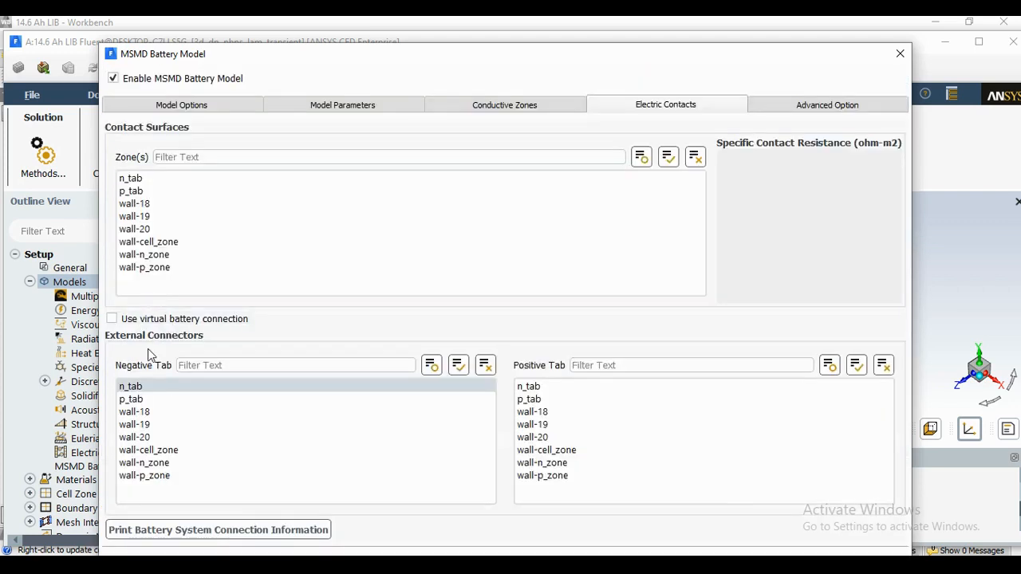
click(573, 400)
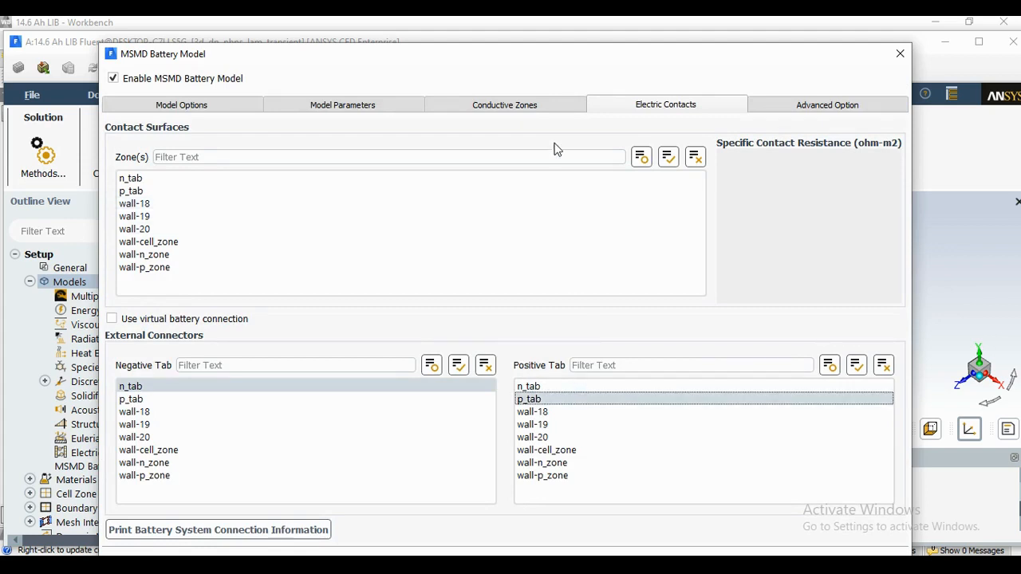
drag(527, 54, 537, 33)
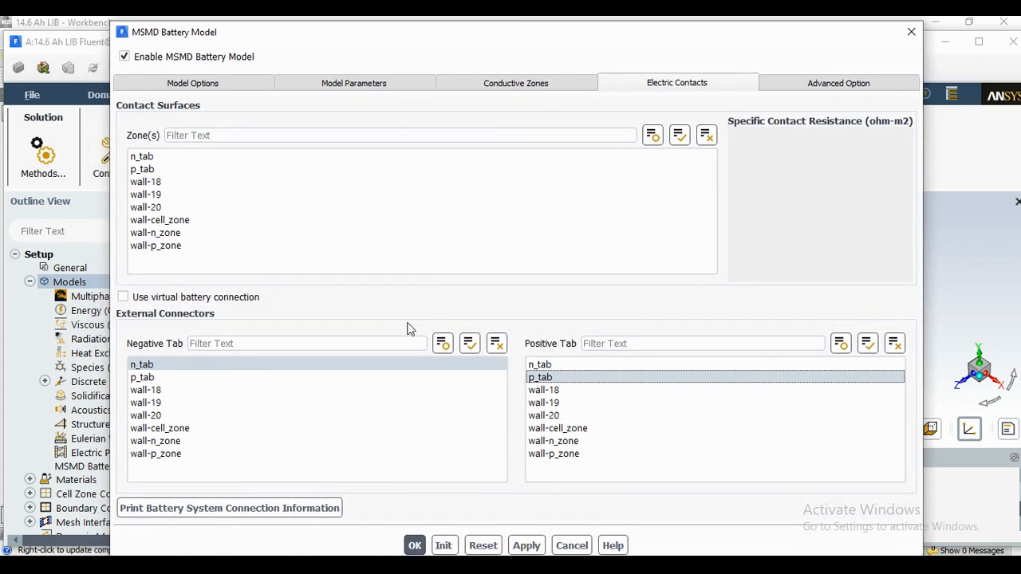
Print the battery system connection information to the console and accept the MSMD Battery Model settings
click(202, 511)
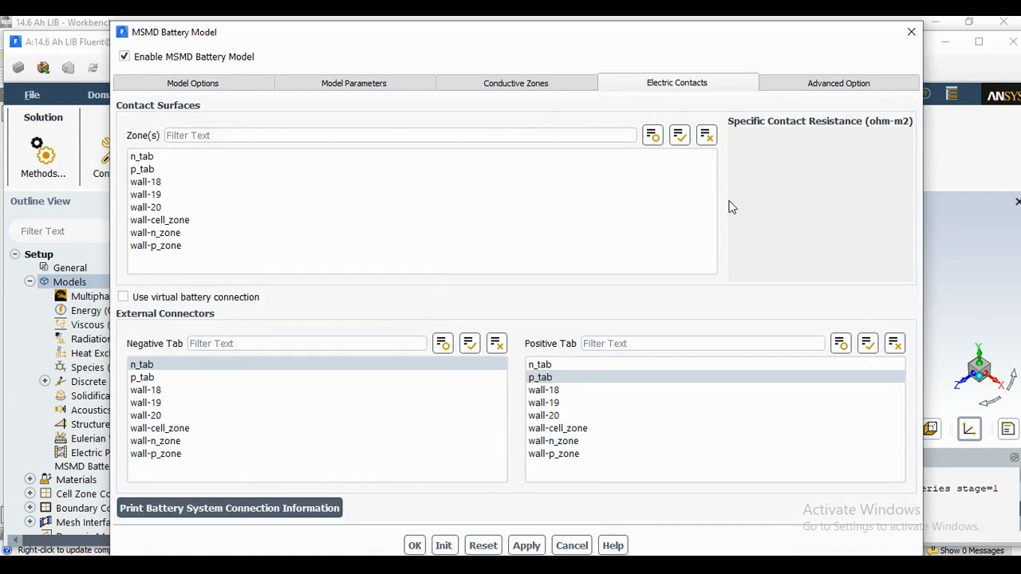
click(799, 24)
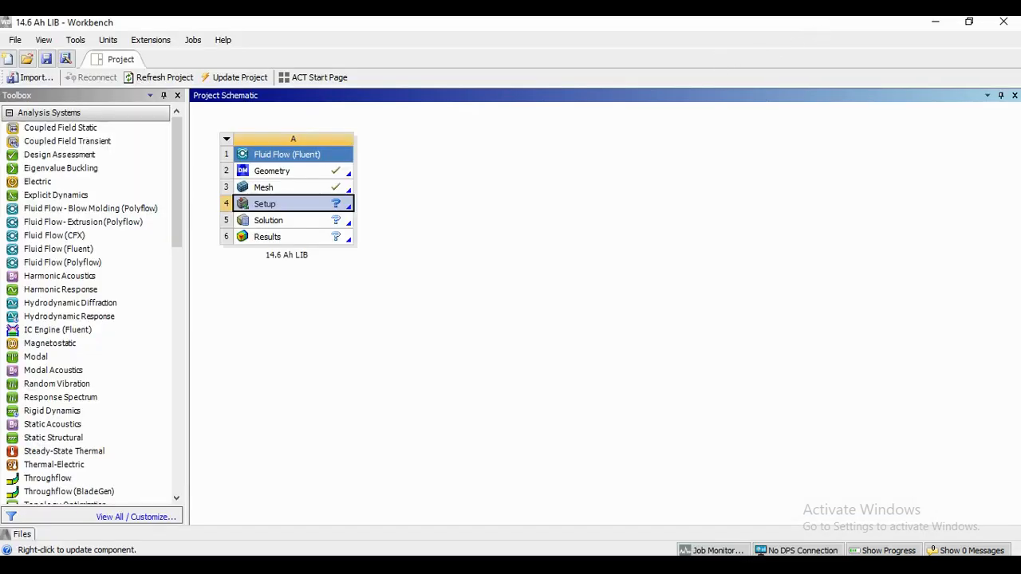
key(alt+Tab)
drag(721, 37, 255, 73)
drag(255, 73, 730, 35)
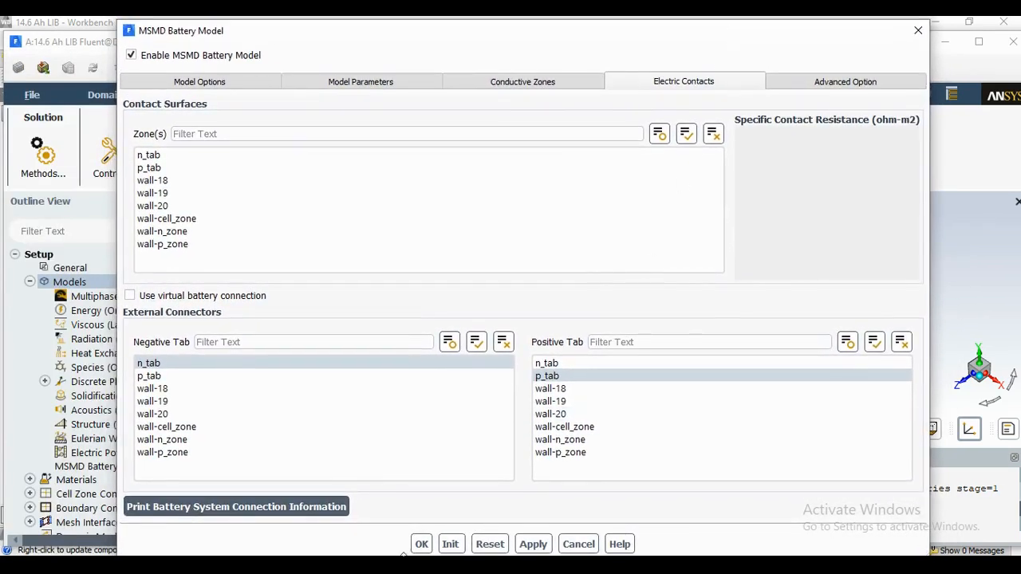
click(421, 544)
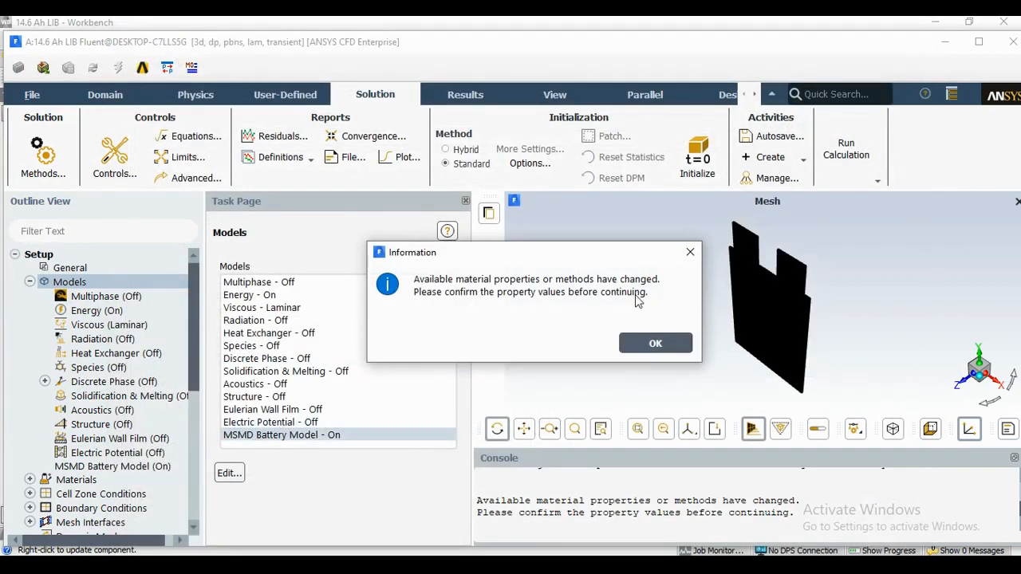
click(655, 343)
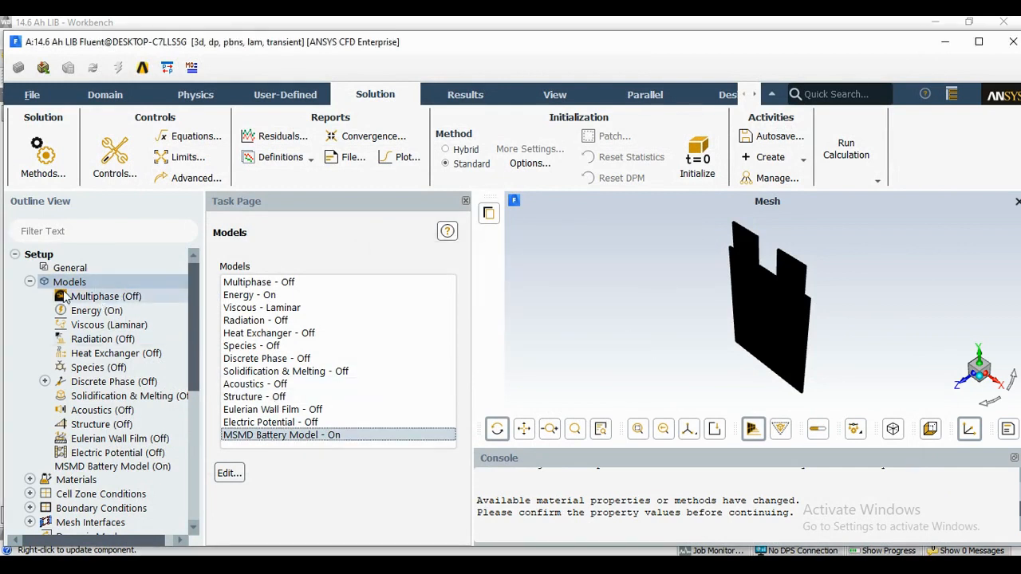
Open the aluminum solid material for editing and rename it active_material
click(30, 281)
double_click(94, 300)
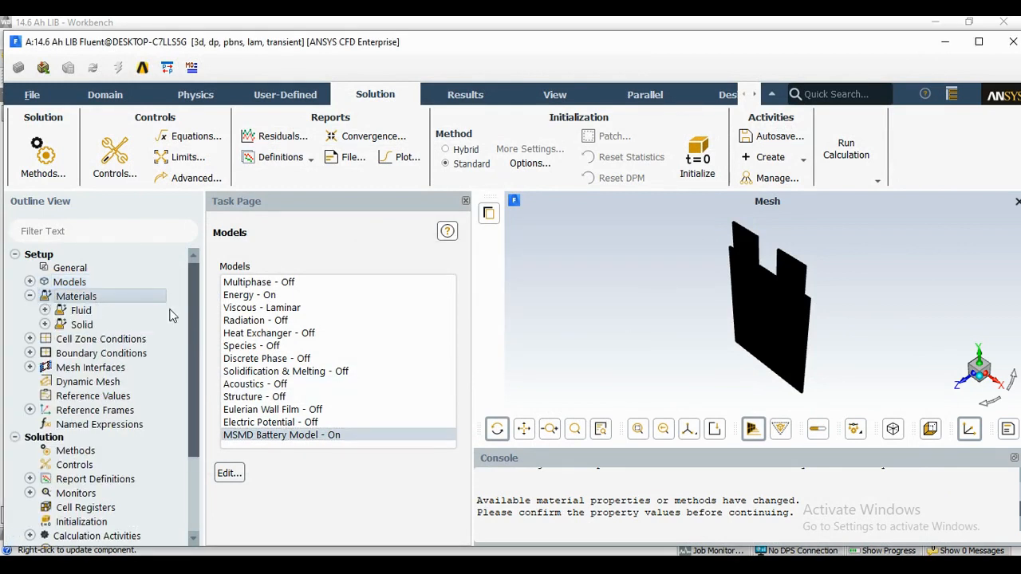
click(270, 321)
double_click(269, 323)
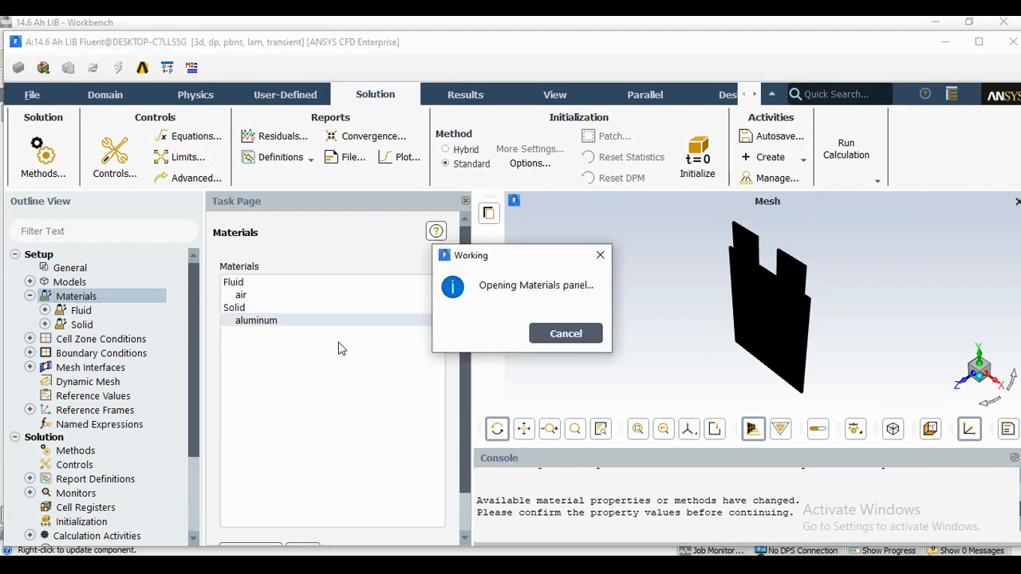
drag(444, 335, 369, 99)
drag(192, 145, 83, 146)
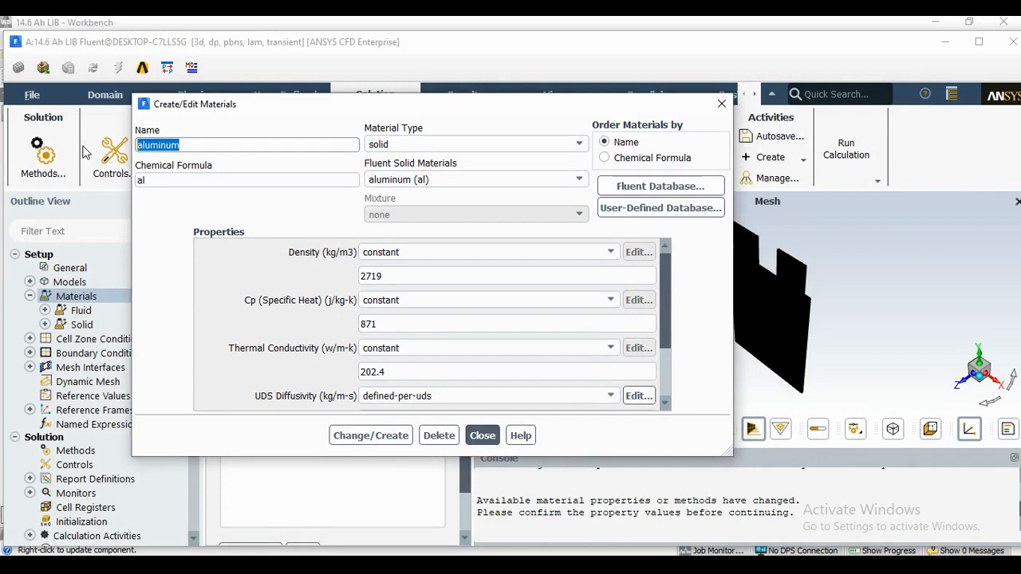
text(active_material)
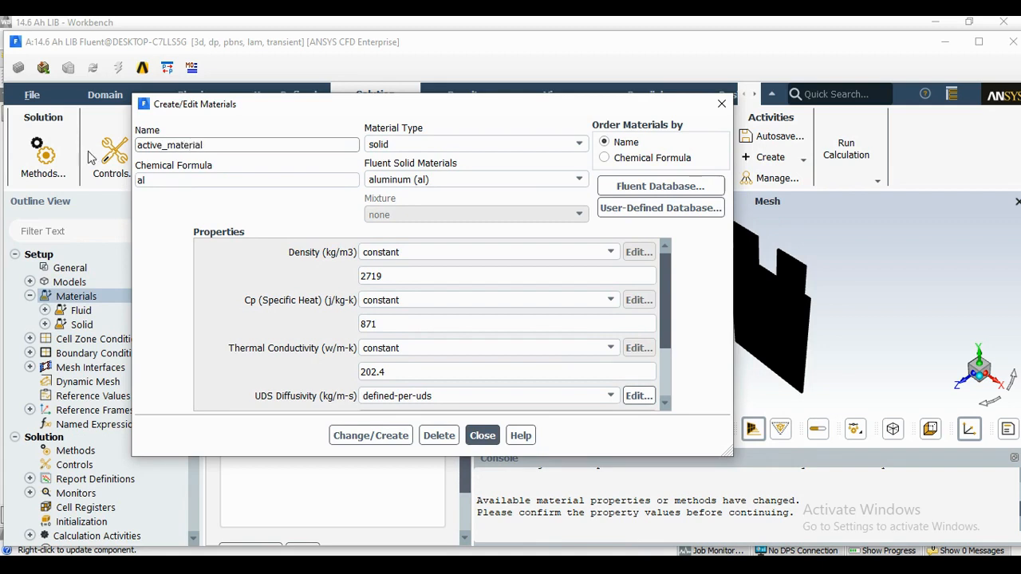
Give active_material the chemical formula a_m and set its constant density to 2092 kg/m3
drag(162, 180, 112, 189)
text(a)
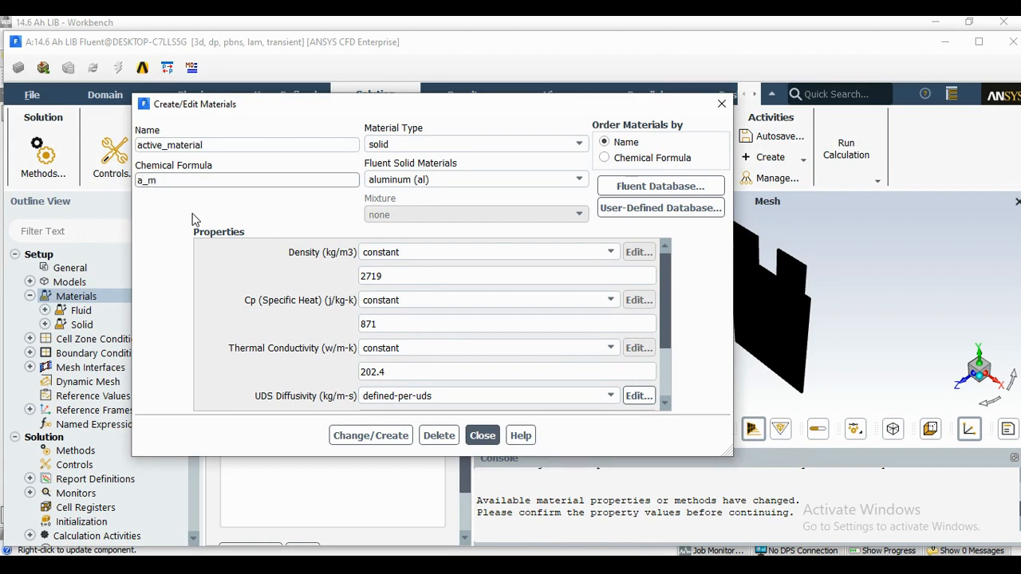
double_click(403, 276)
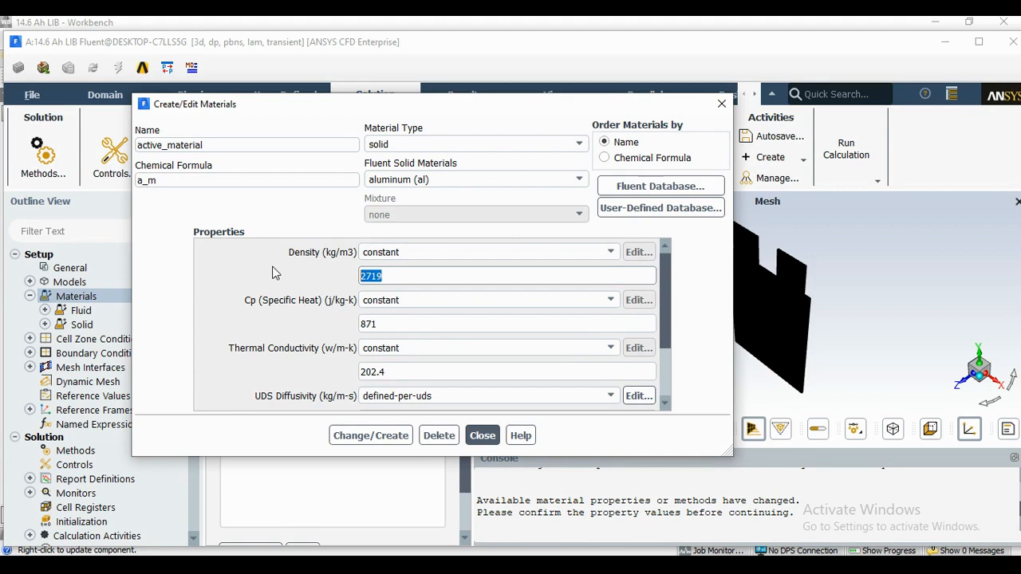
text(2092)
Define active_material's UDS diffusivity per UDS, with a constant uds-0 coefficient of 1.19e6 kg/m-s
drag(661, 294, 670, 351)
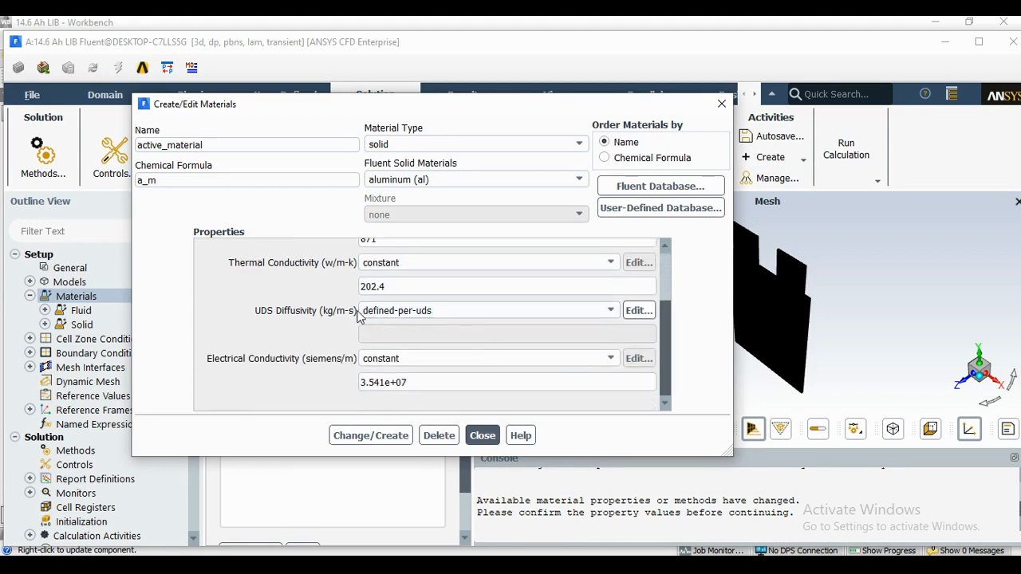
click(523, 310)
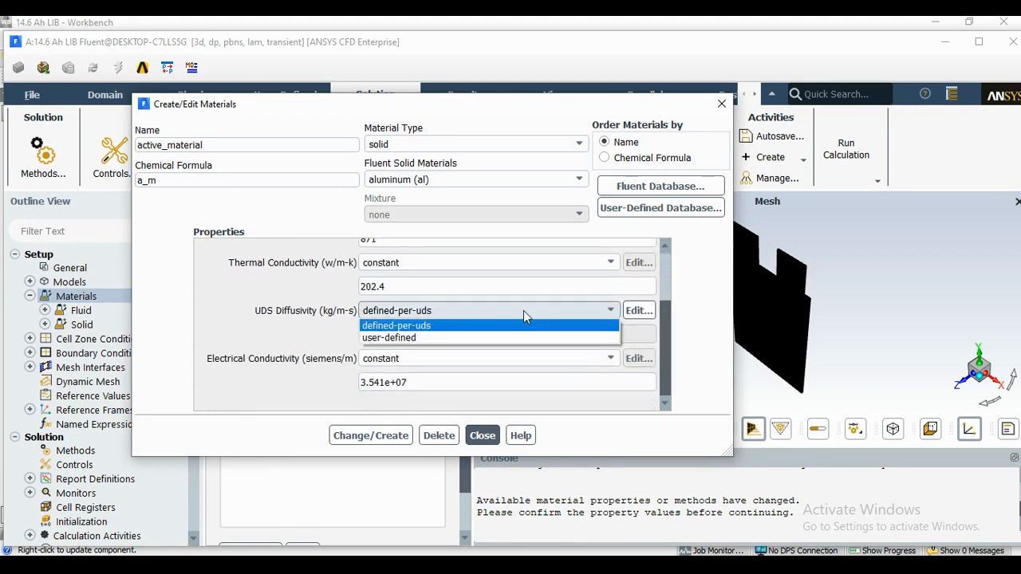
click(446, 329)
drag(371, 343, 404, 105)
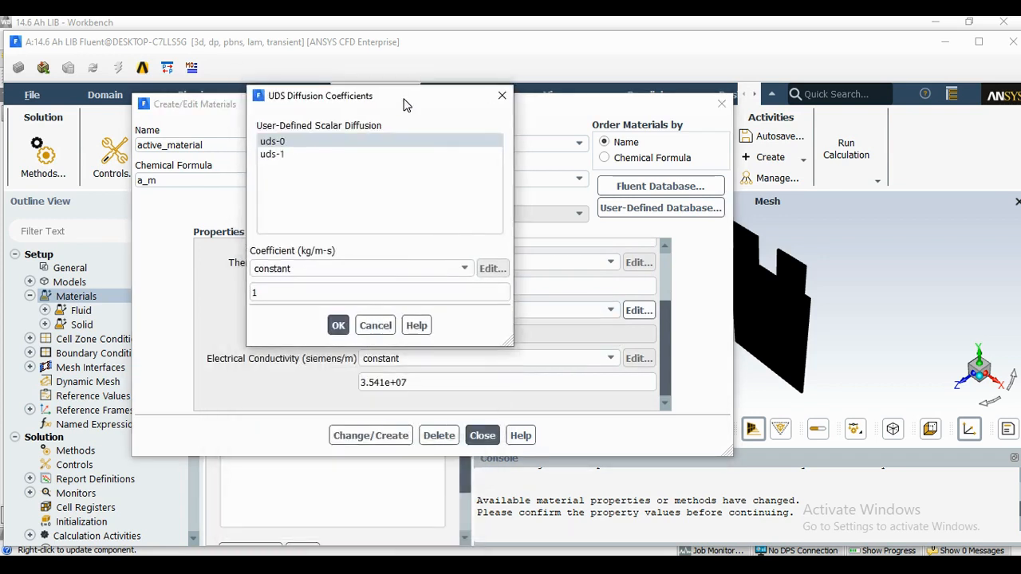
click(291, 142)
double_click(283, 295)
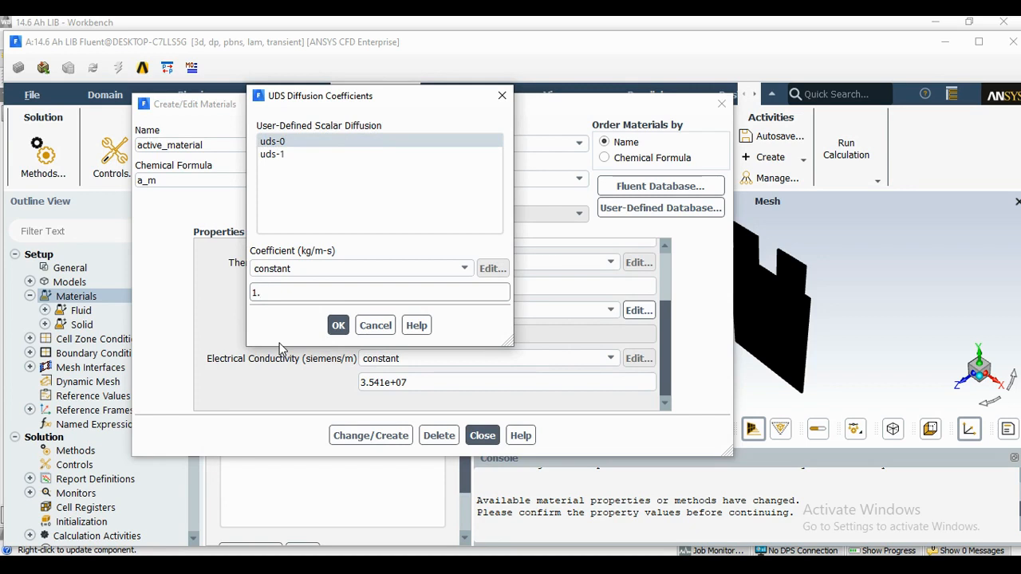
text(1.19e6)
Set the constant uds-1 coefficient to 9.83e5 kg/m-s and save active_material, overwriting aluminum
click(283, 142)
click(283, 155)
drag(259, 292, 249, 293)
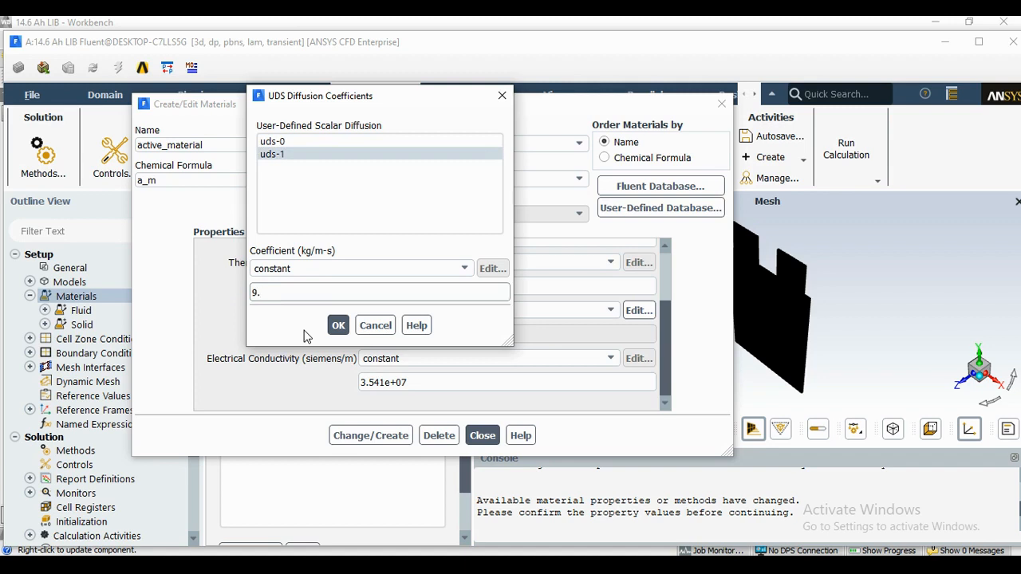
text(9.83e5)
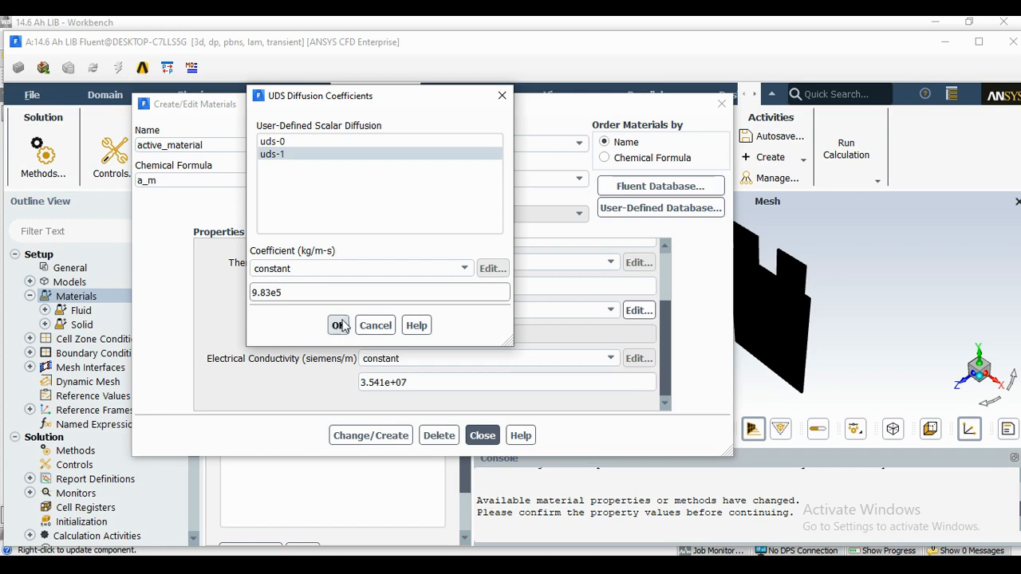
click(338, 326)
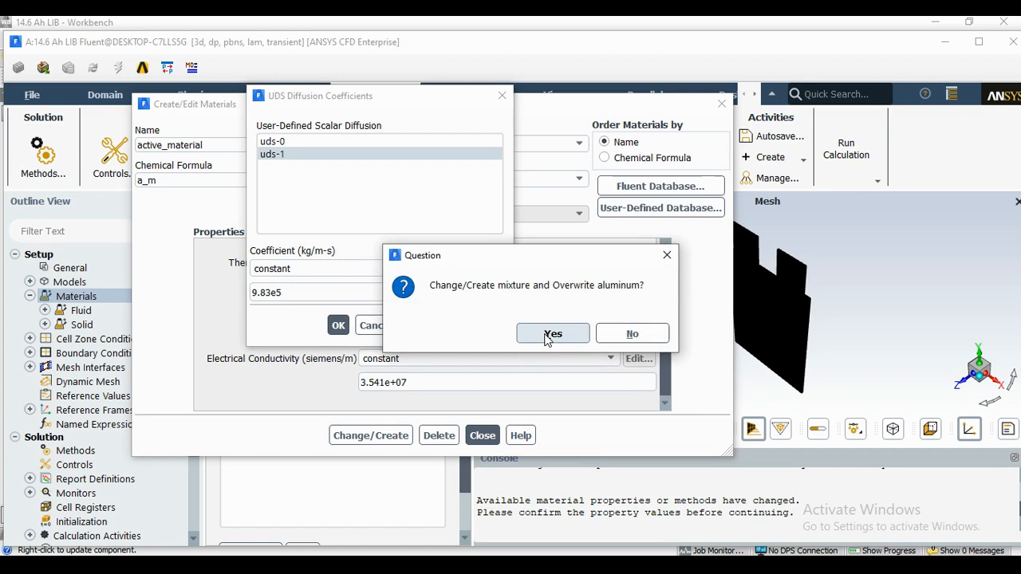
click(550, 335)
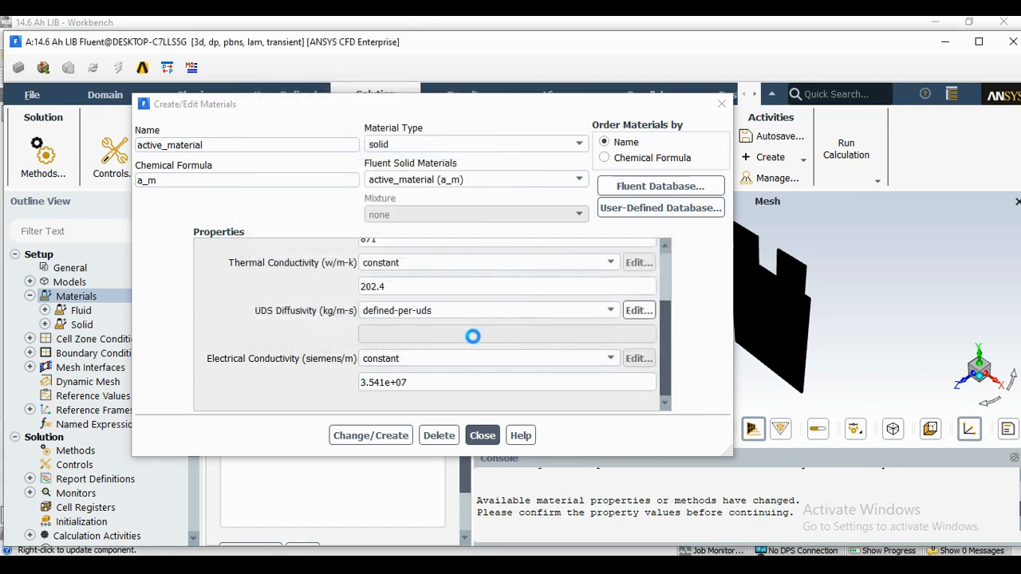
click(383, 437)
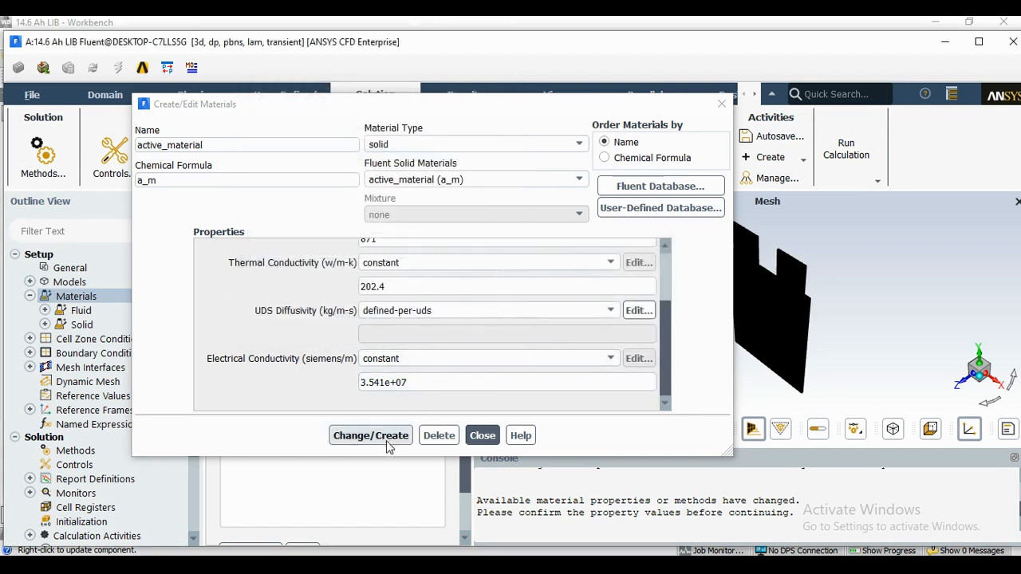
click(483, 436)
Reopen active_material and check its properties and per-UDS diffusion coefficients
double_click(311, 321)
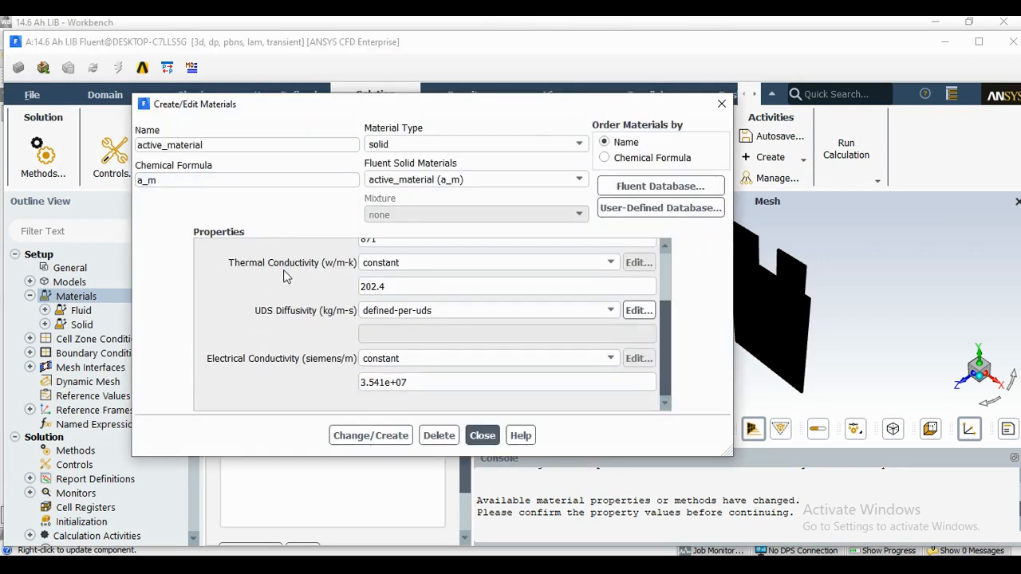
scroll(287, 274, up, 3)
scroll(286, 273, down, 3)
click(454, 313)
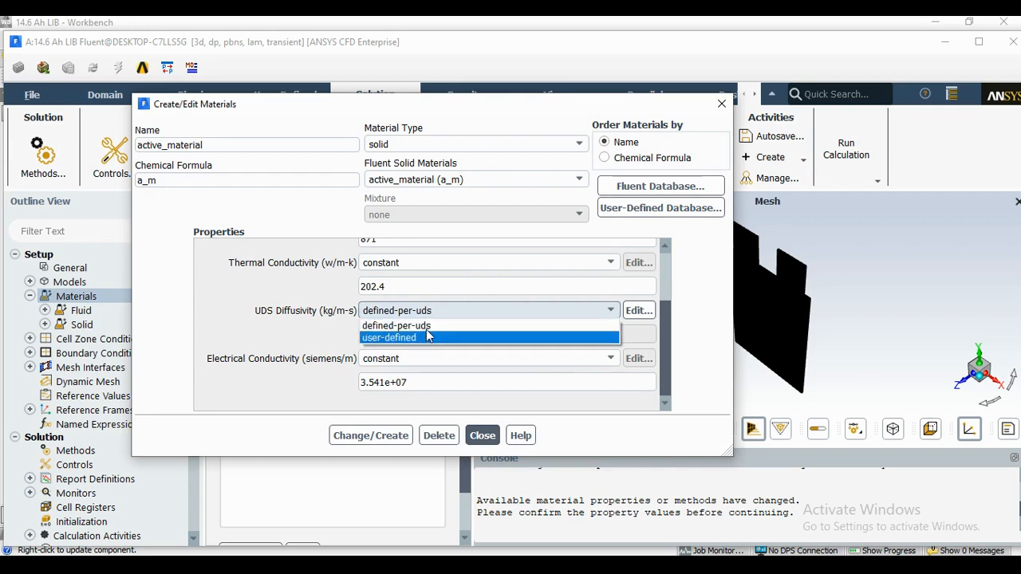
click(426, 324)
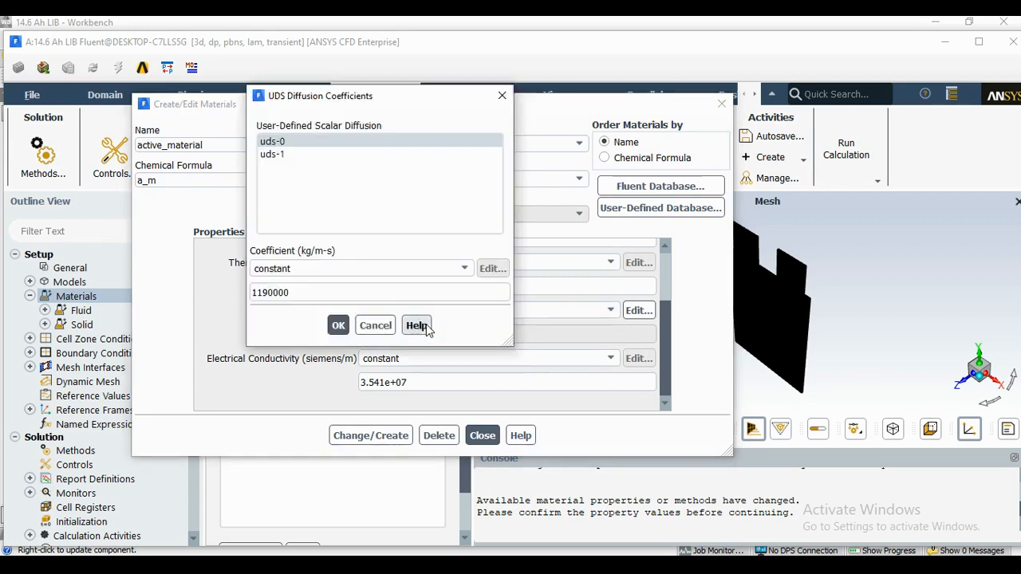
click(338, 325)
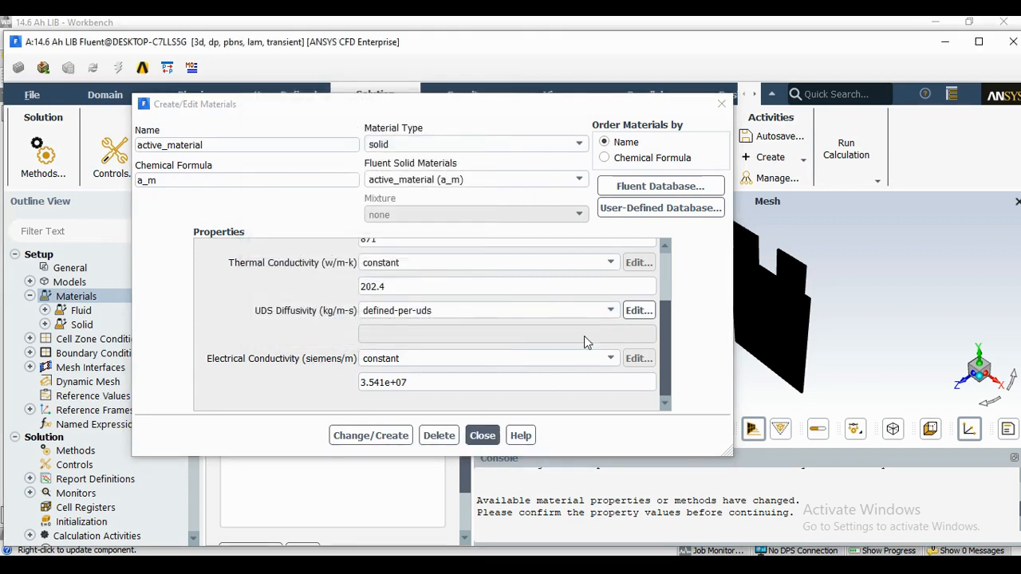
Copy the solid material copper (cu) from the Fluent database into the case
click(657, 190)
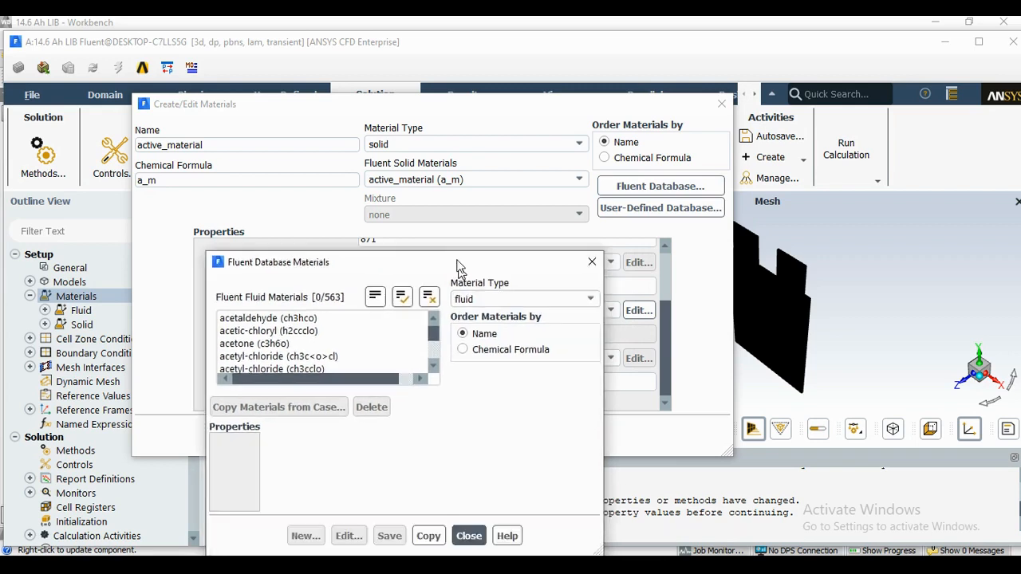
drag(464, 334, 436, 123)
click(466, 157)
click(459, 182)
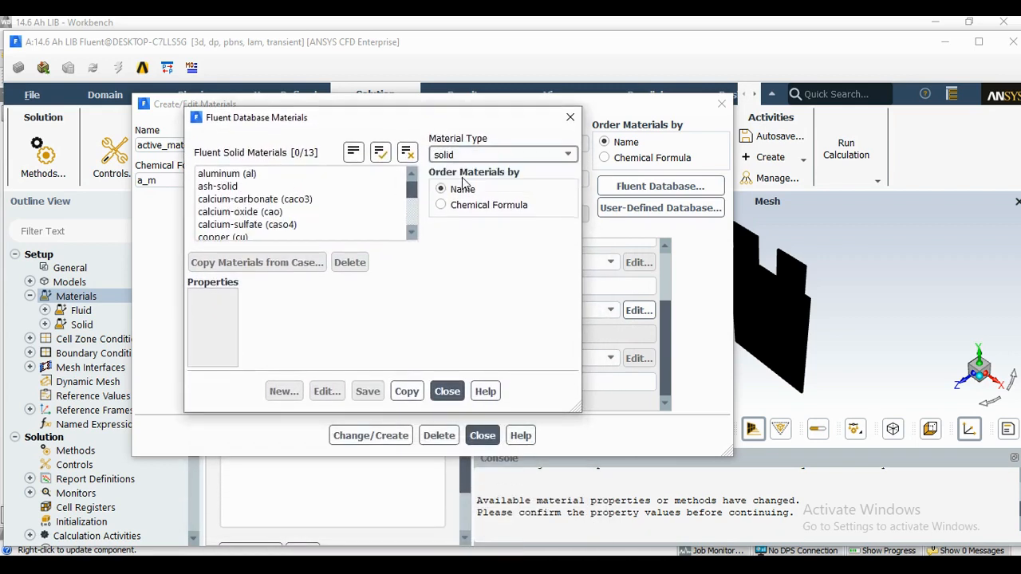
scroll(410, 200, down, 1)
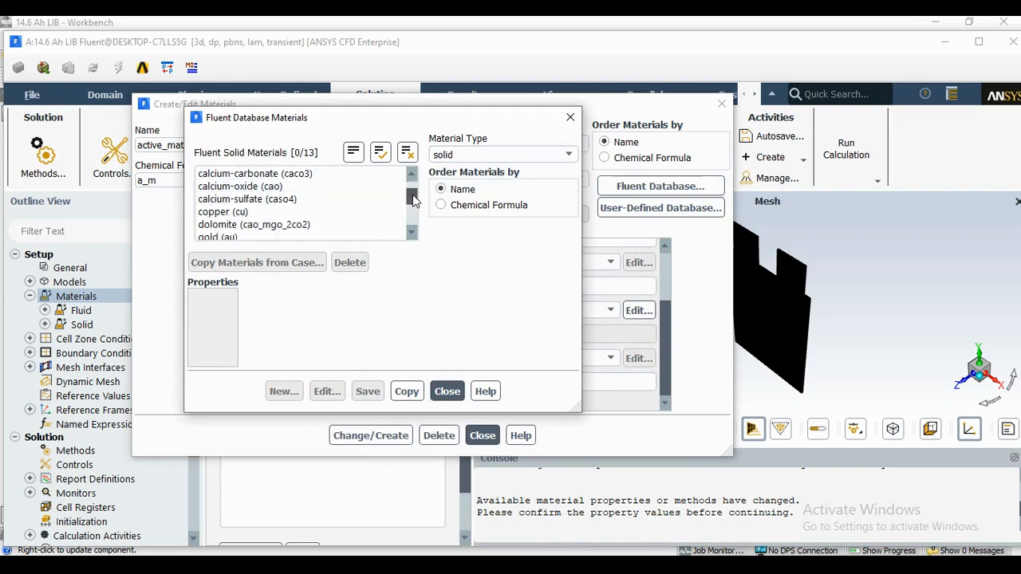
click(238, 213)
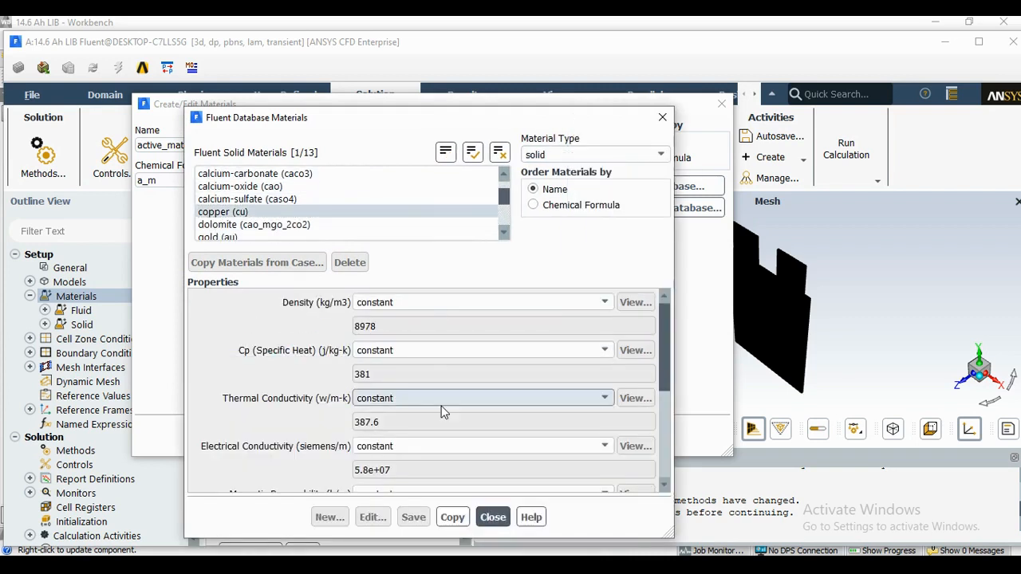
click(451, 518)
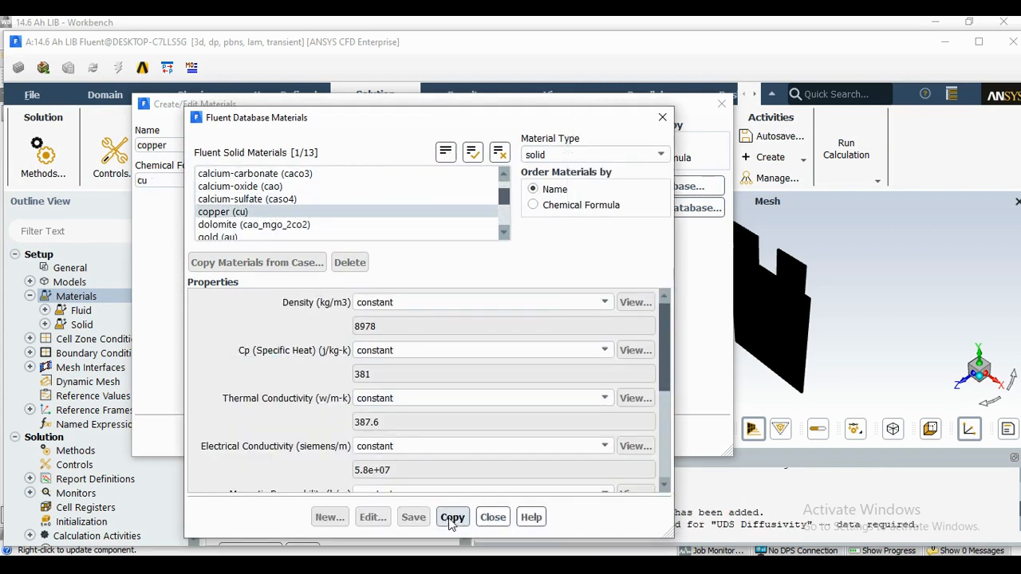
click(492, 518)
click(482, 435)
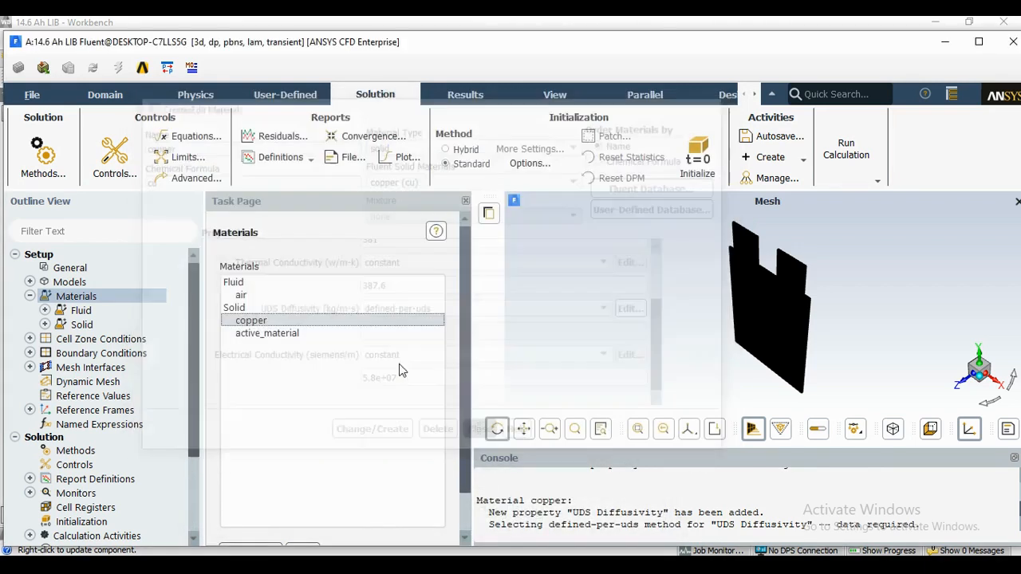
Rename the copper material as tab_material and set its chemical formula to t_m
double_click(253, 322)
double_click(148, 143)
text(tab_material)
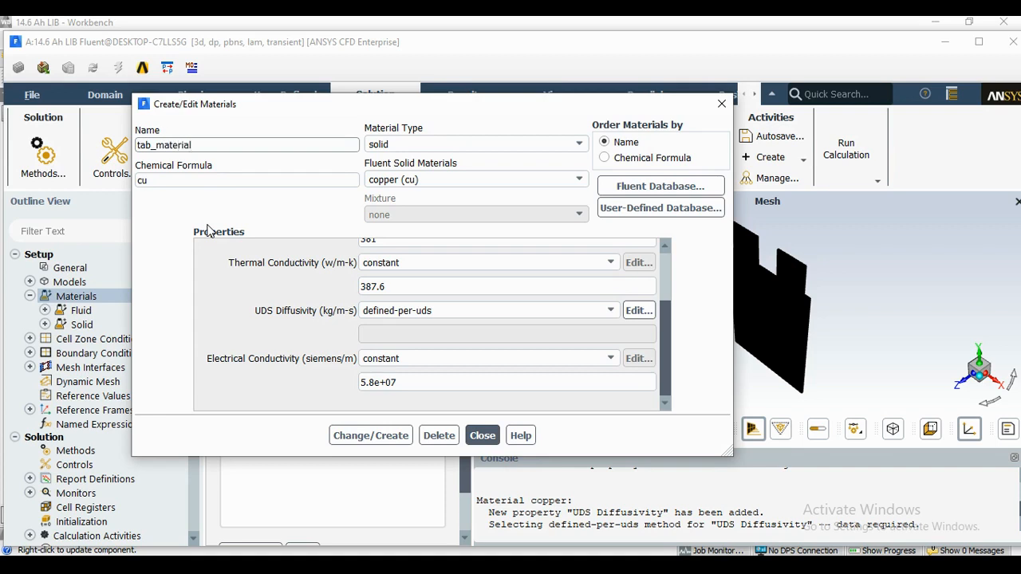
double_click(209, 183)
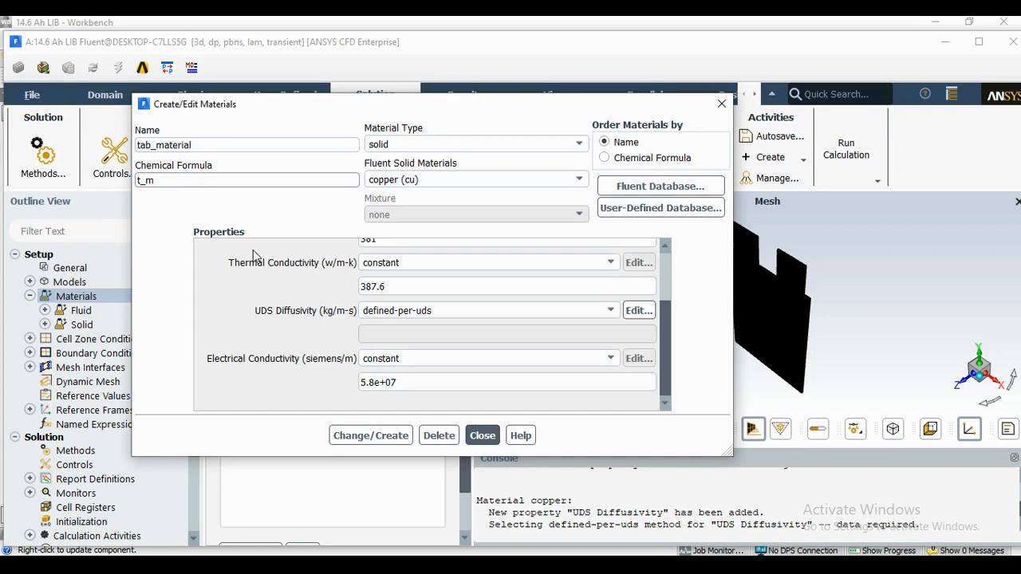
Set tab_material's UDS diffusivity to the user-defined function battery_e_cond::msmdbatt and save the material, overwriting copper
scroll(296, 343, up, 3)
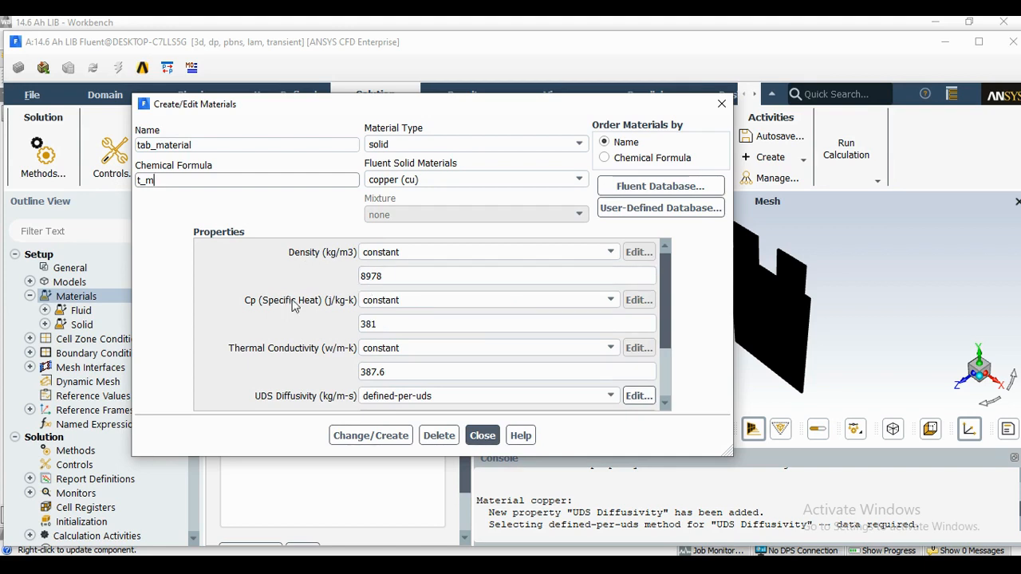
scroll(309, 313, down, 3)
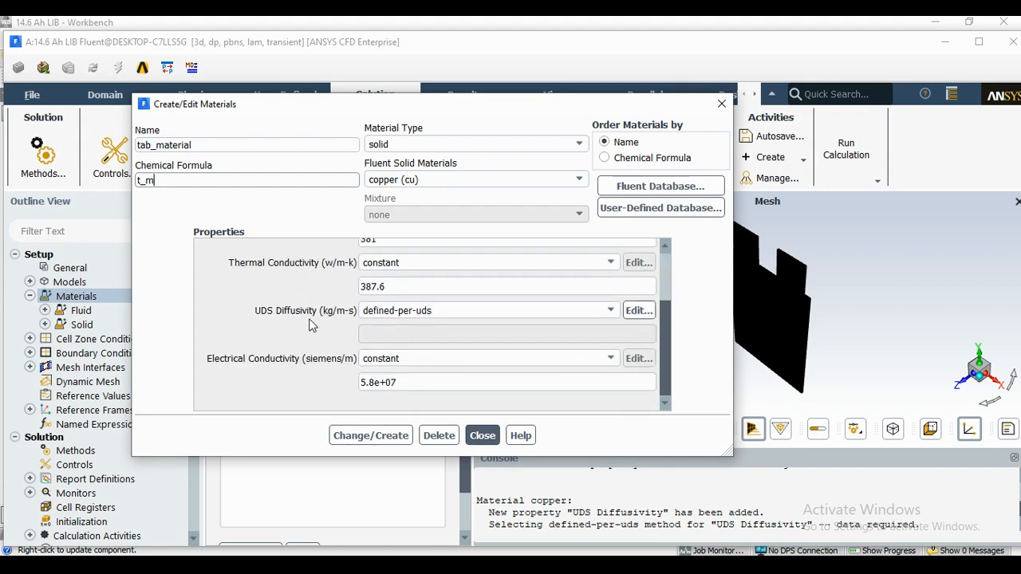
click(441, 311)
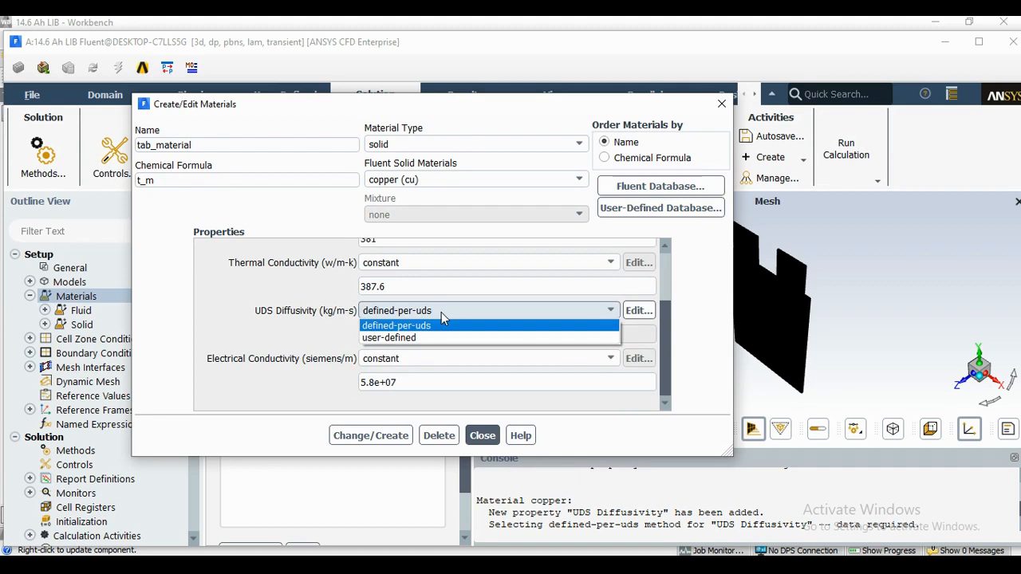
click(438, 338)
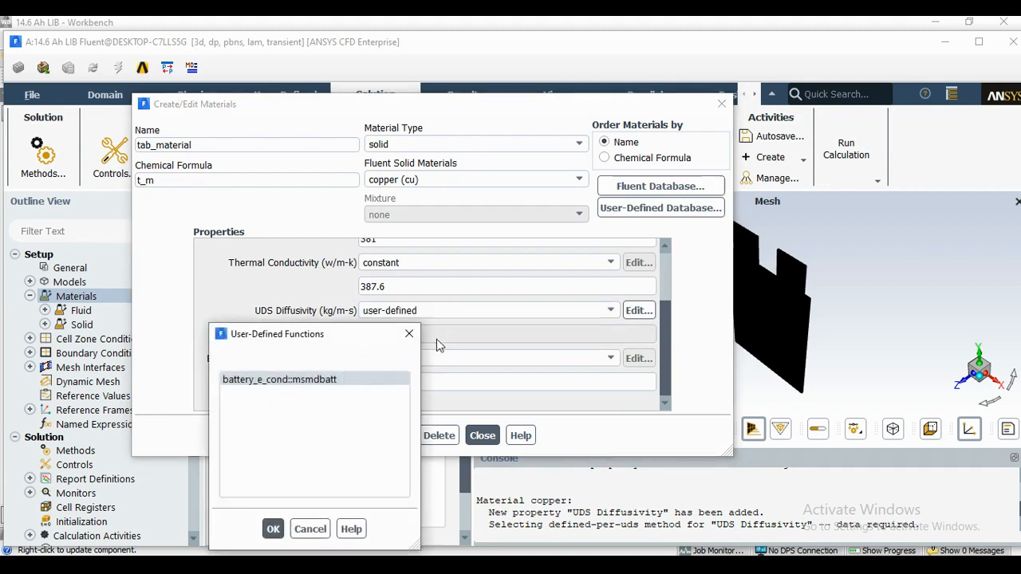
drag(356, 345, 395, 94)
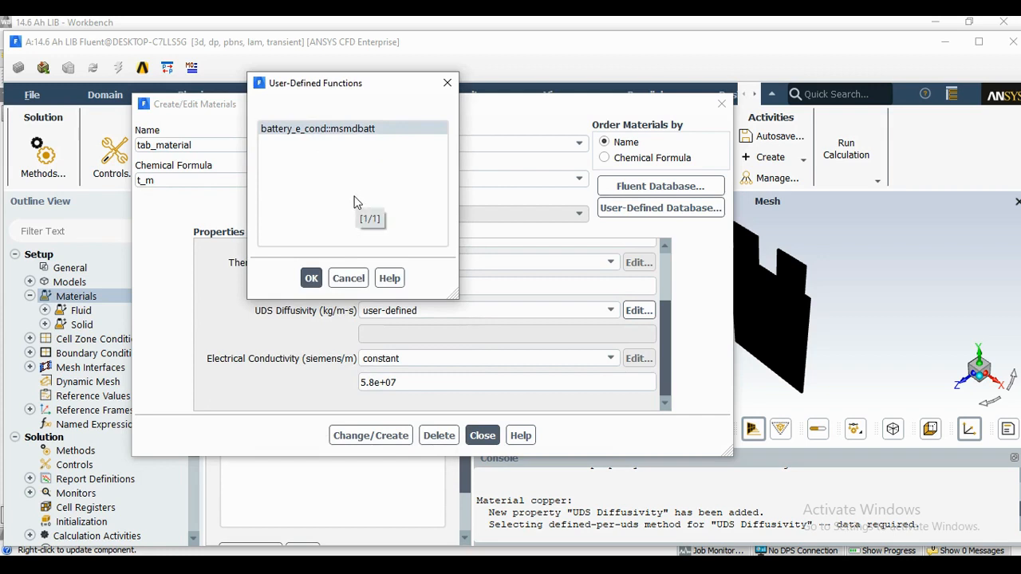
click(311, 277)
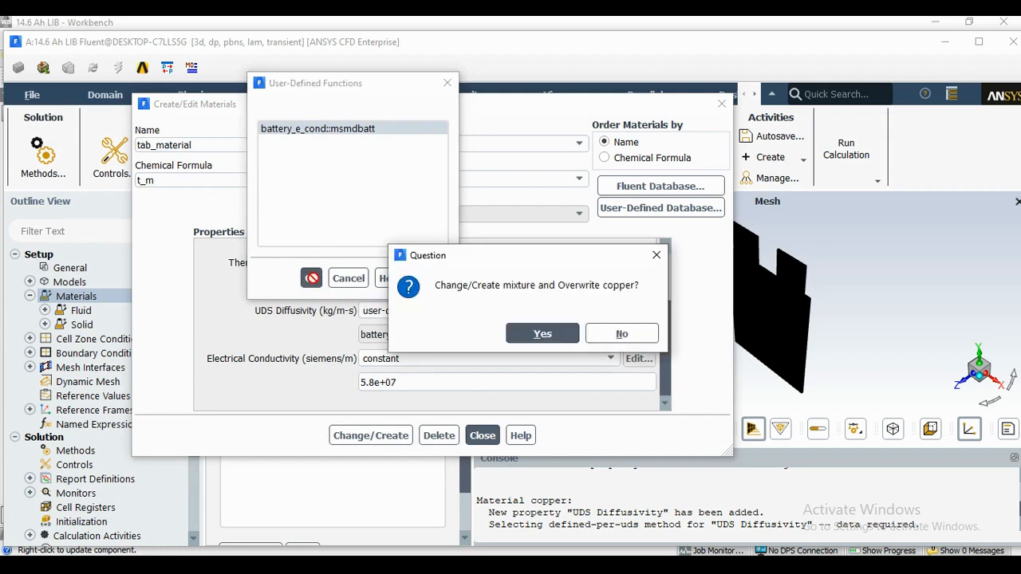
click(544, 335)
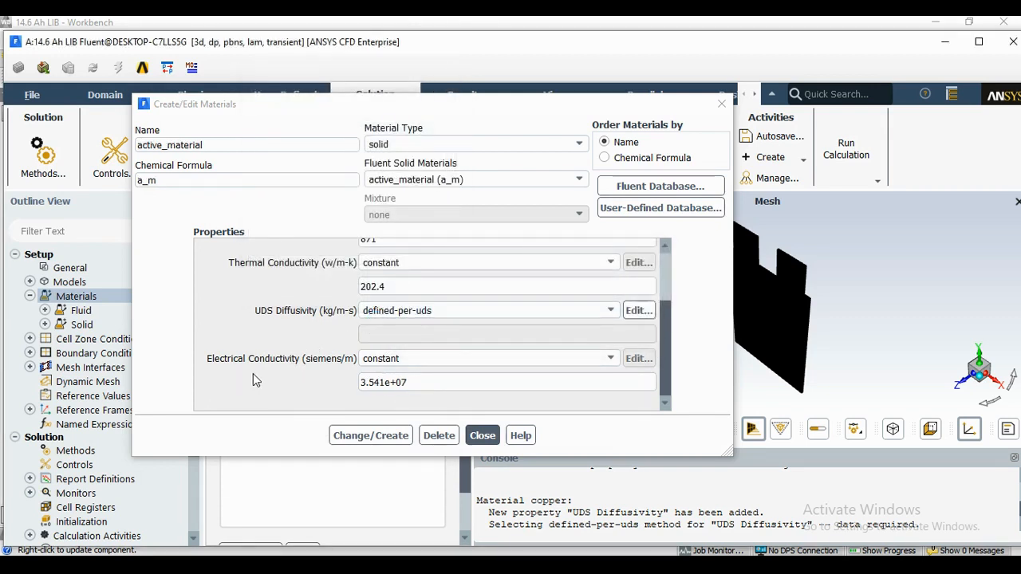
Set active_material's constant electrical conductivity to 1e7 siemens/m and save the material
key(Tab)
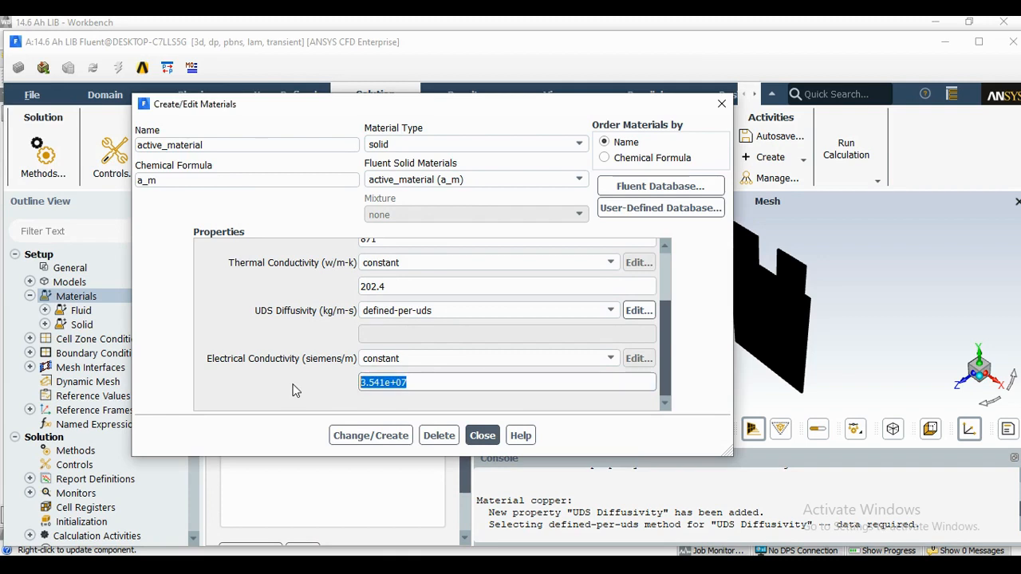
text(1e7)
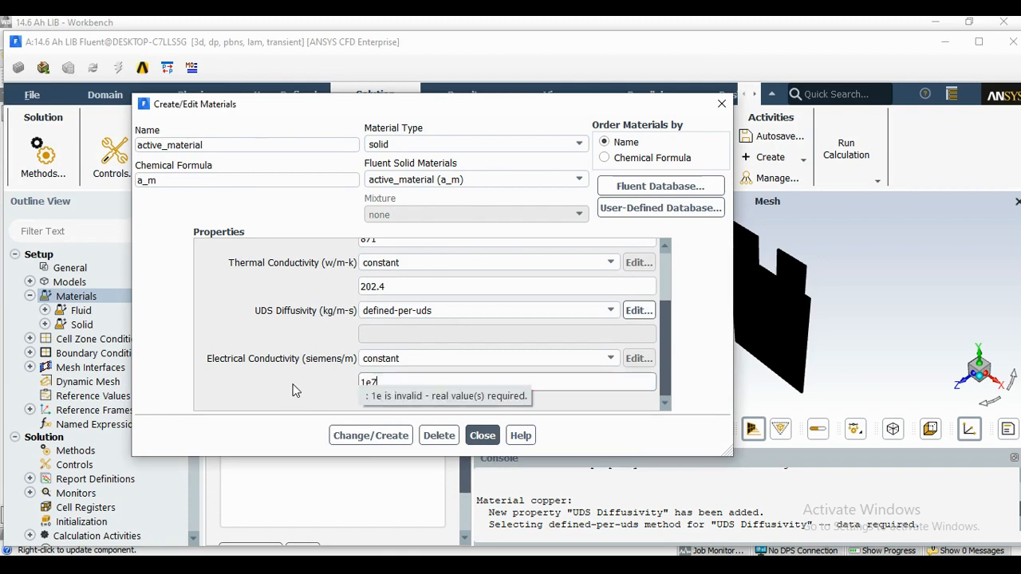
click(383, 437)
click(386, 439)
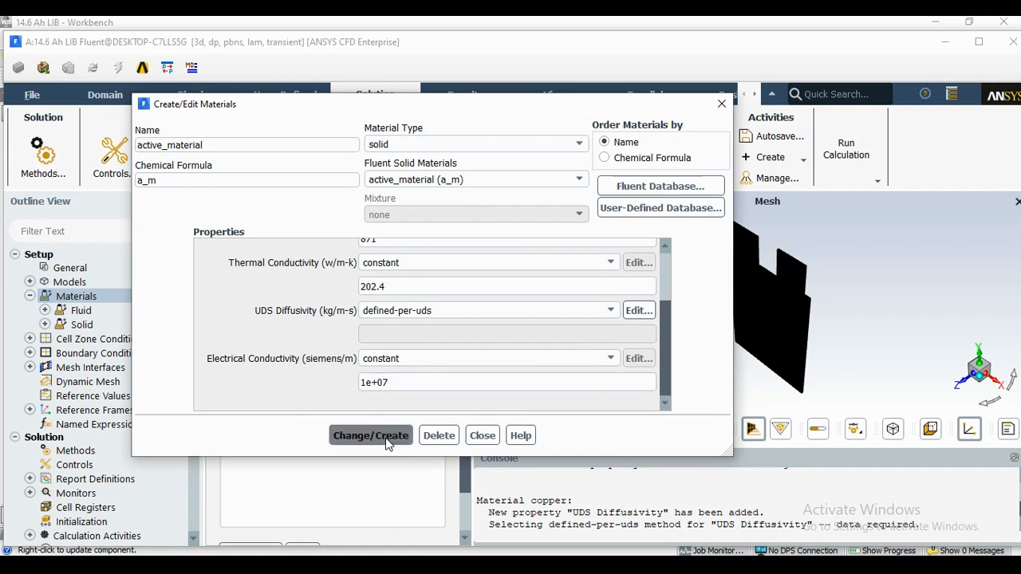
click(483, 436)
Set tab_material's constant electrical conductivity to 1e7 siemens/m and save the material
click(279, 322)
double_click(280, 322)
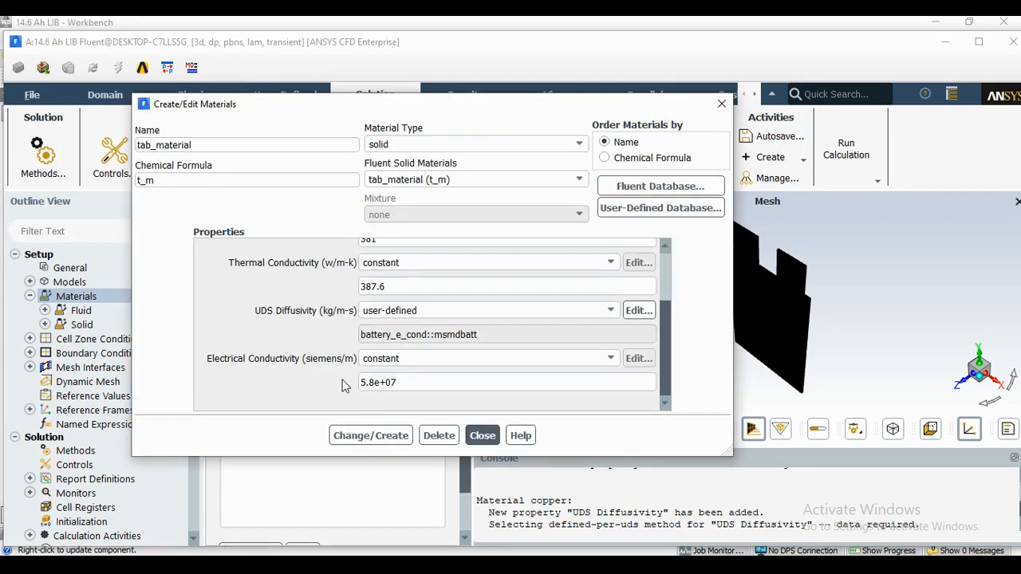
drag(420, 382, 312, 388)
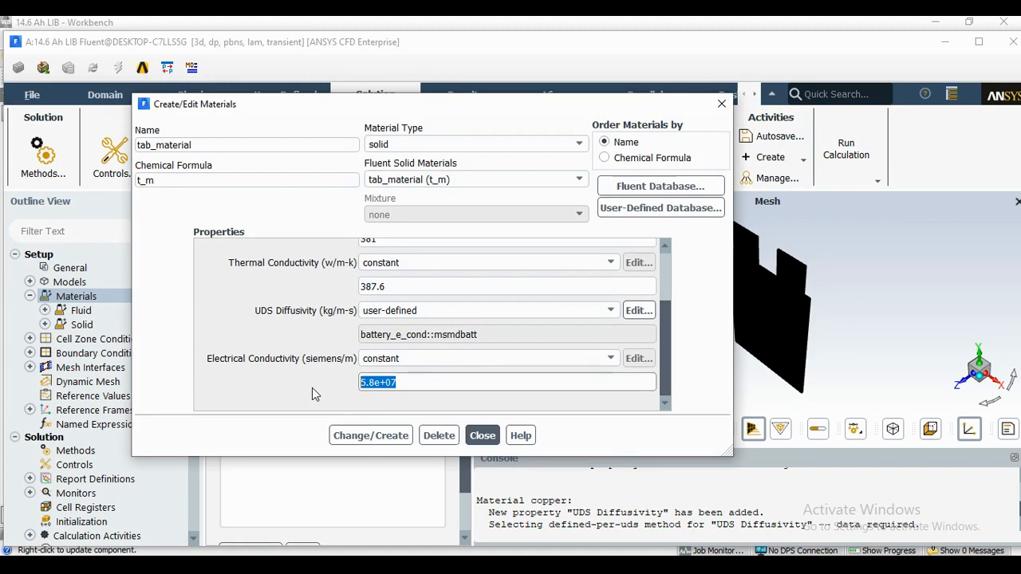
text(1e7)
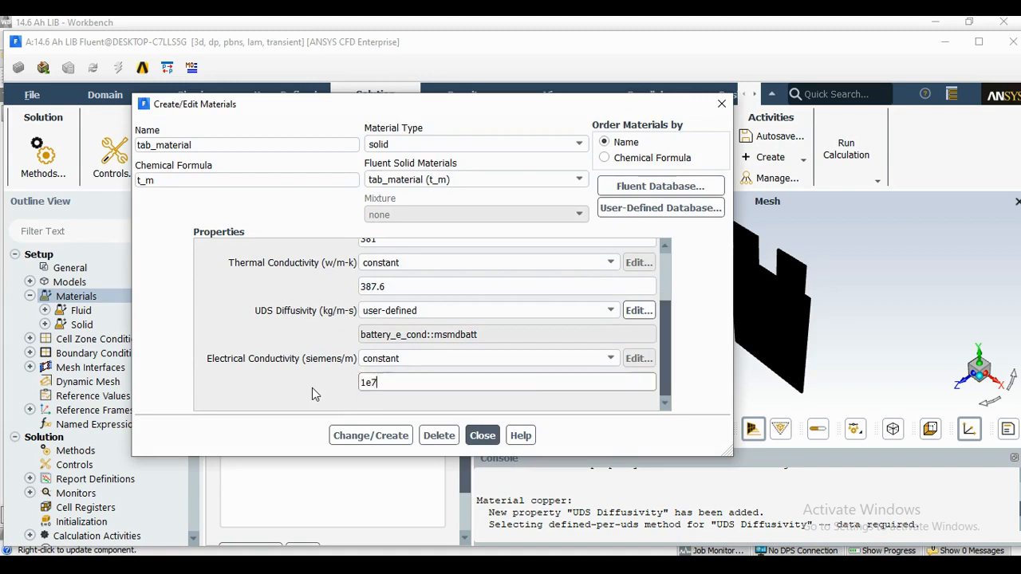
click(405, 438)
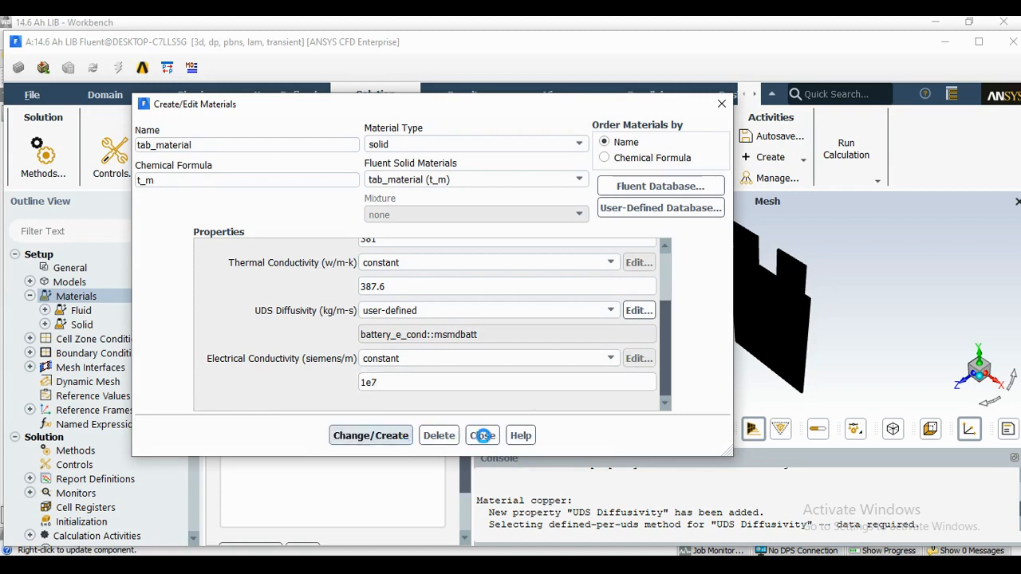
click(487, 436)
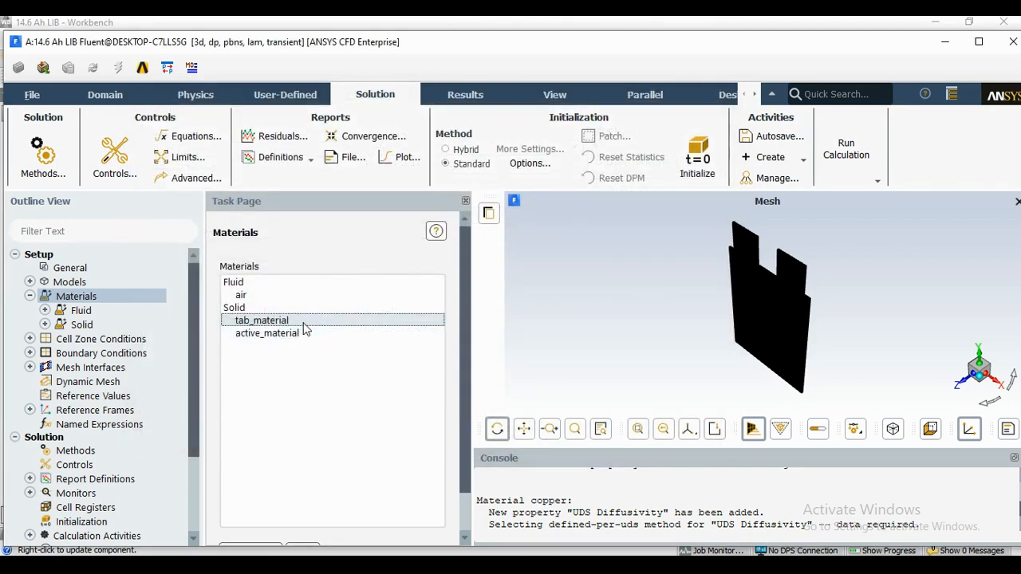
Reopen tab_material and check its saved thermal, UDS diffusivity and electrical conductivity properties
double_click(303, 320)
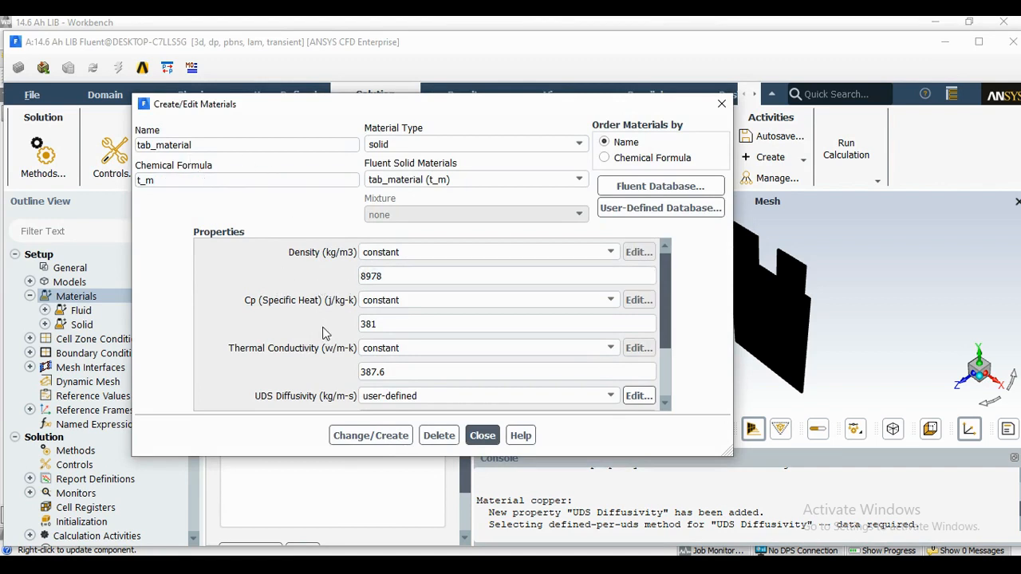
scroll(325, 335, down, 3)
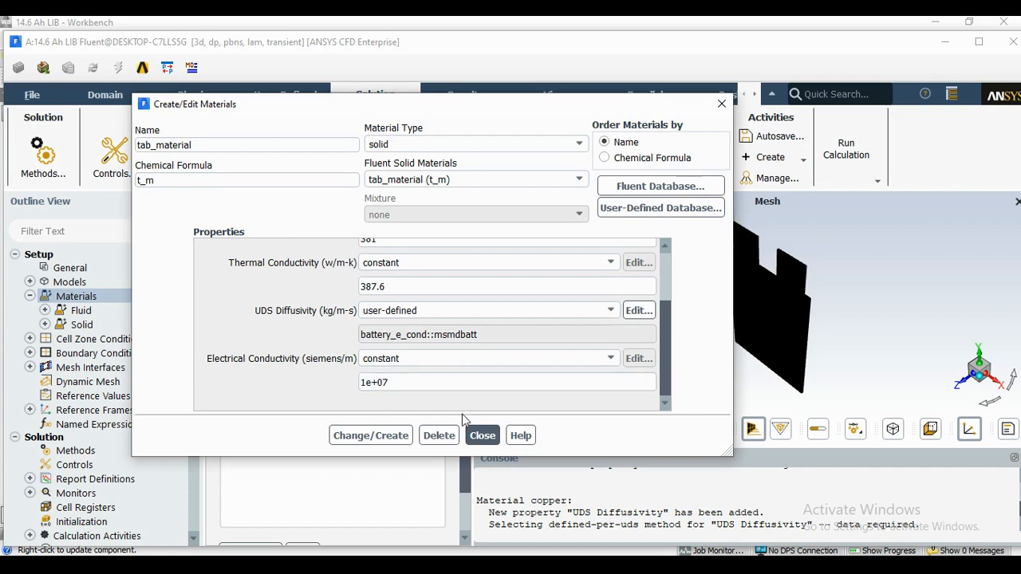
click(483, 435)
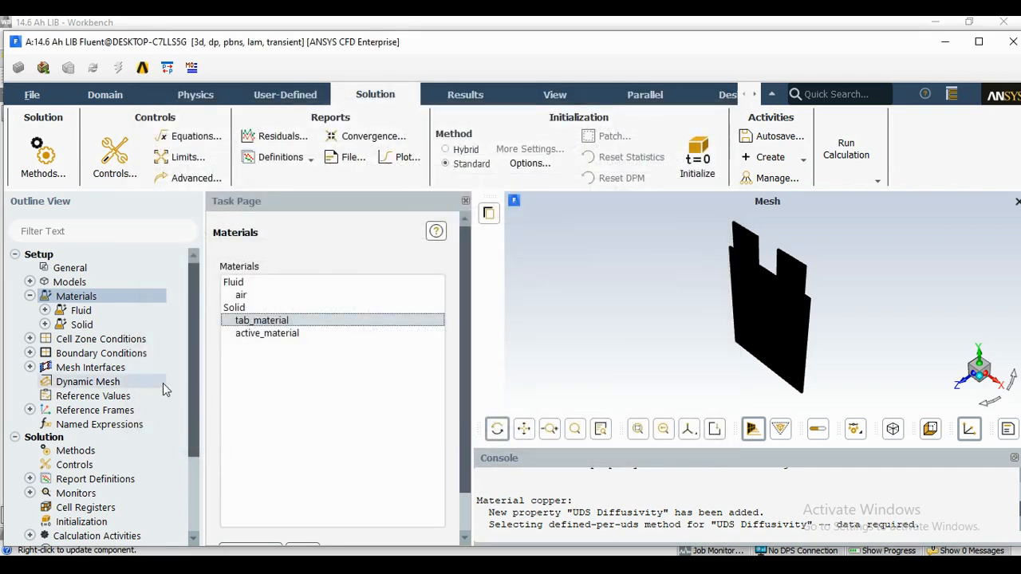
Assign active_material to the cell_zone cell zone and apply the zone settings
click(29, 295)
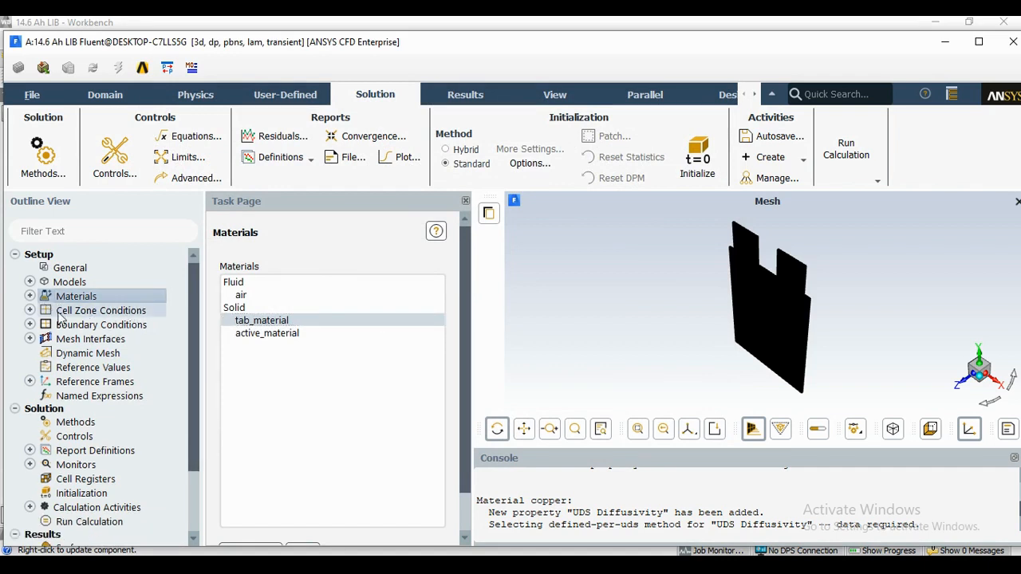
click(30, 310)
double_click(102, 311)
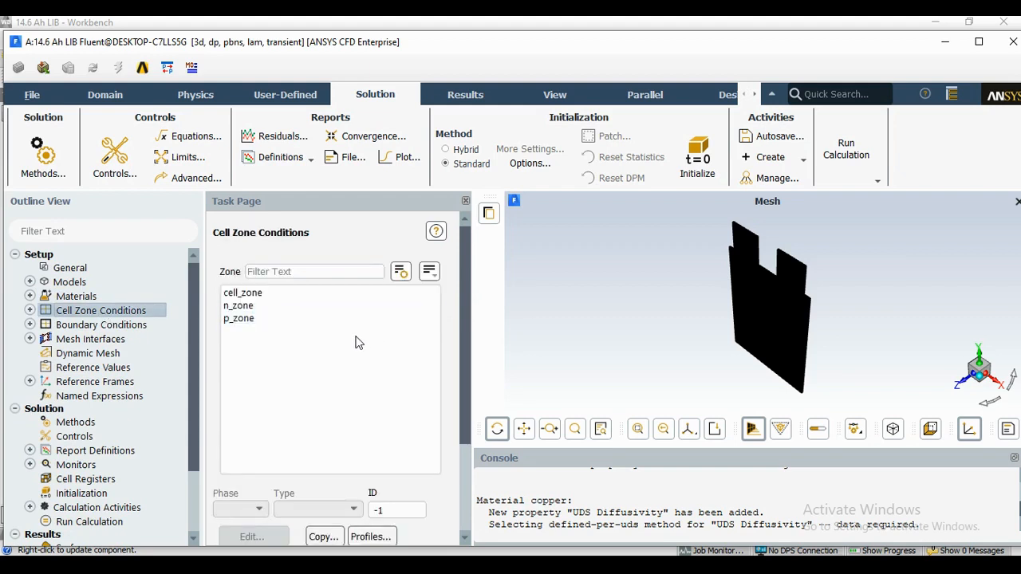
click(281, 294)
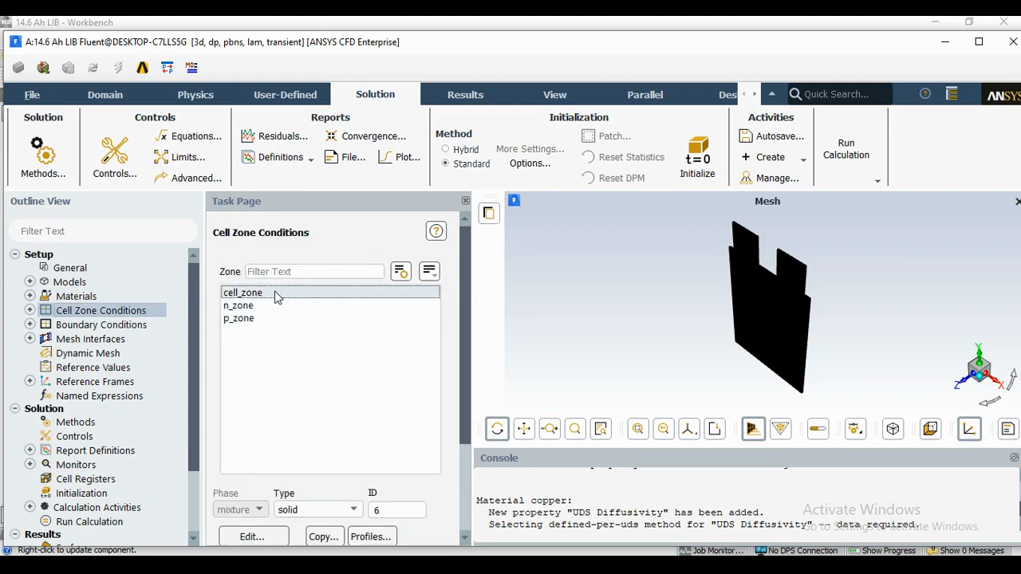
click(275, 537)
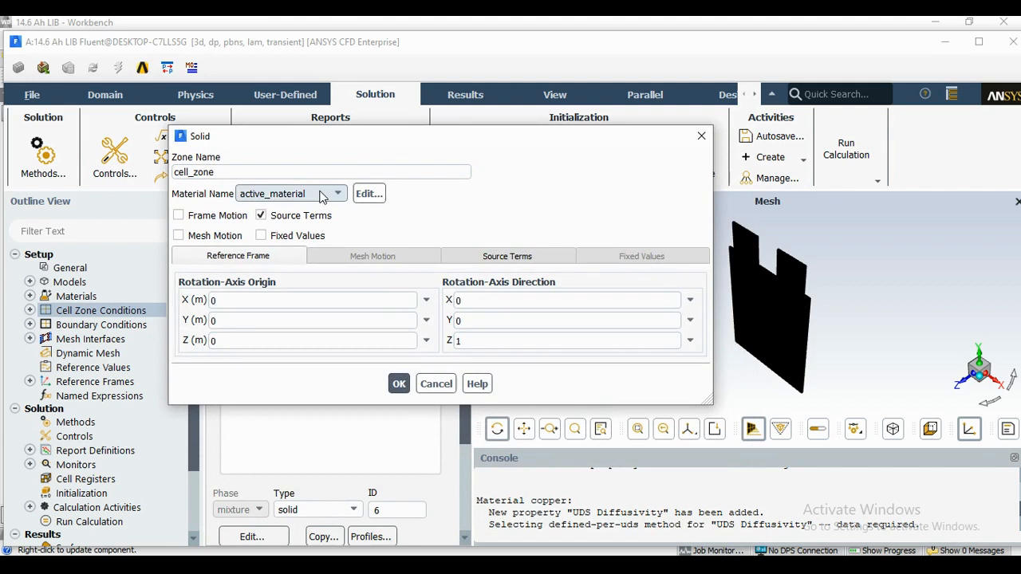
click(319, 194)
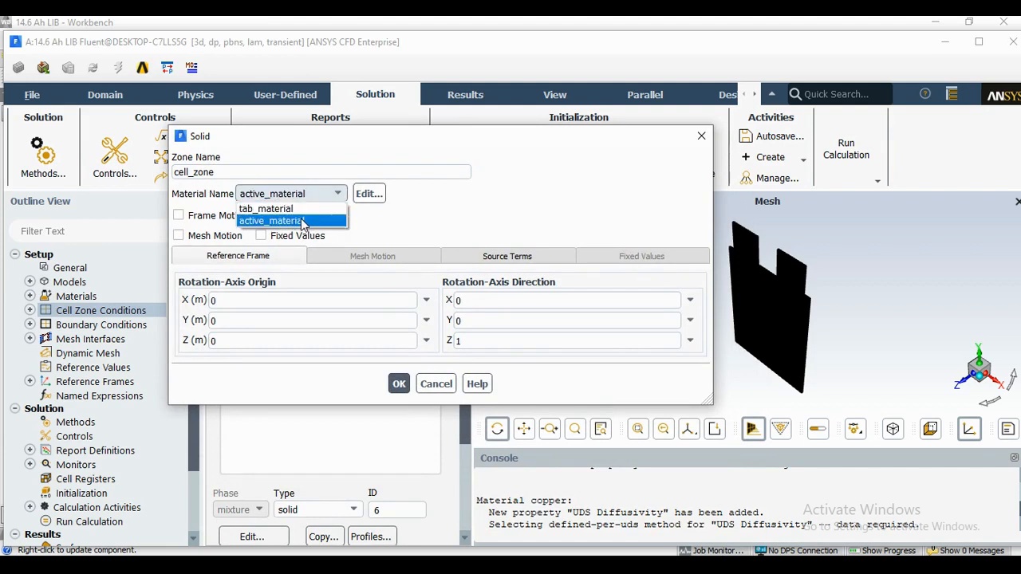
click(303, 221)
click(301, 215)
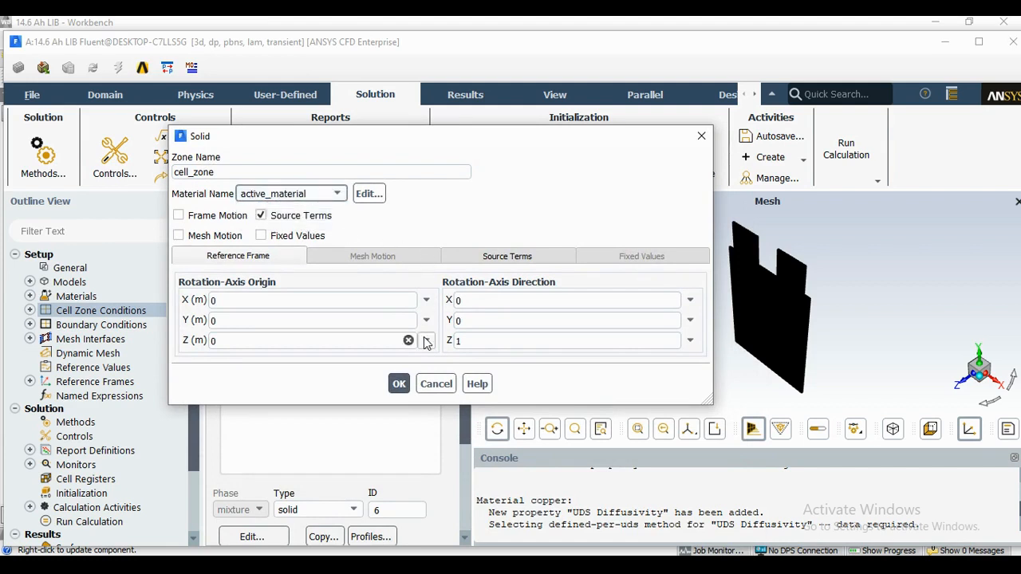
click(399, 384)
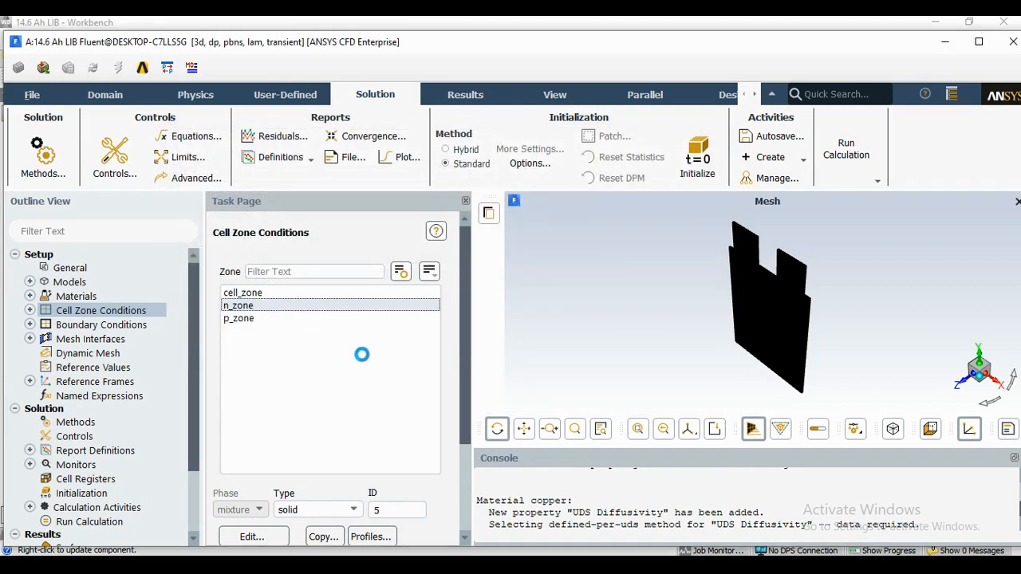
Assign tab_material to the n_zone cell zone and apply the zone settings
drag(364, 336, 333, 141)
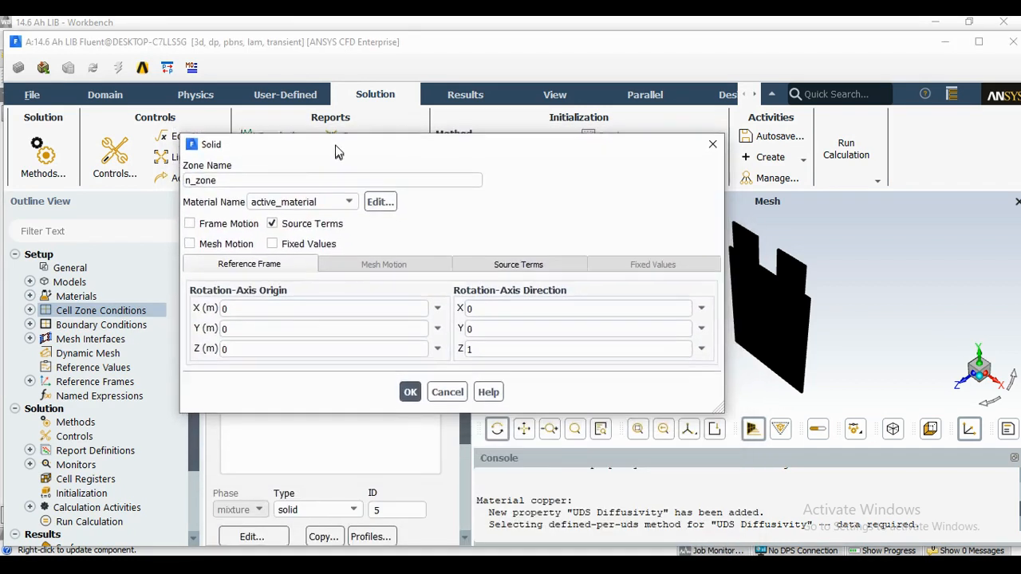
click(335, 199)
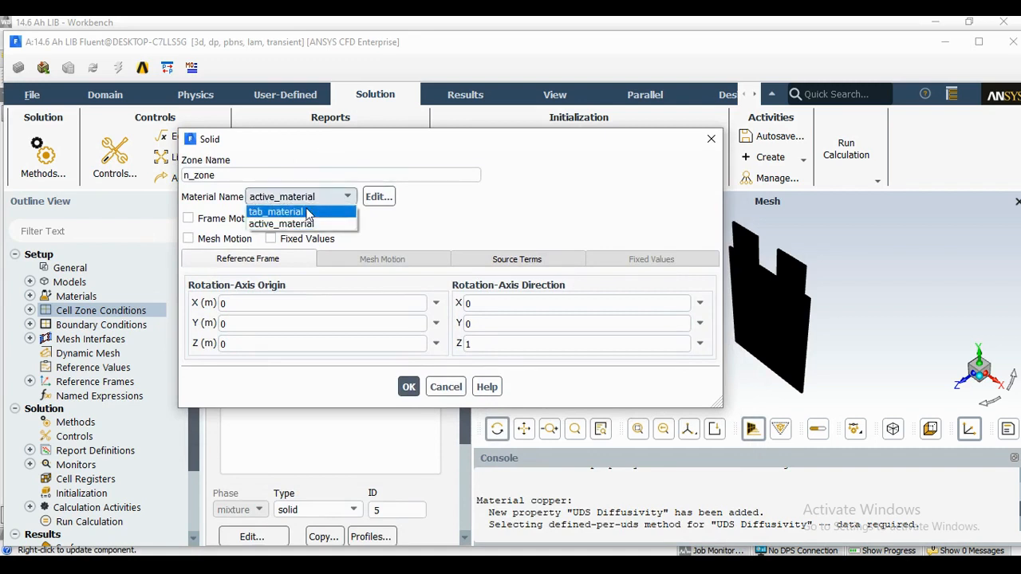
click(276, 212)
click(409, 387)
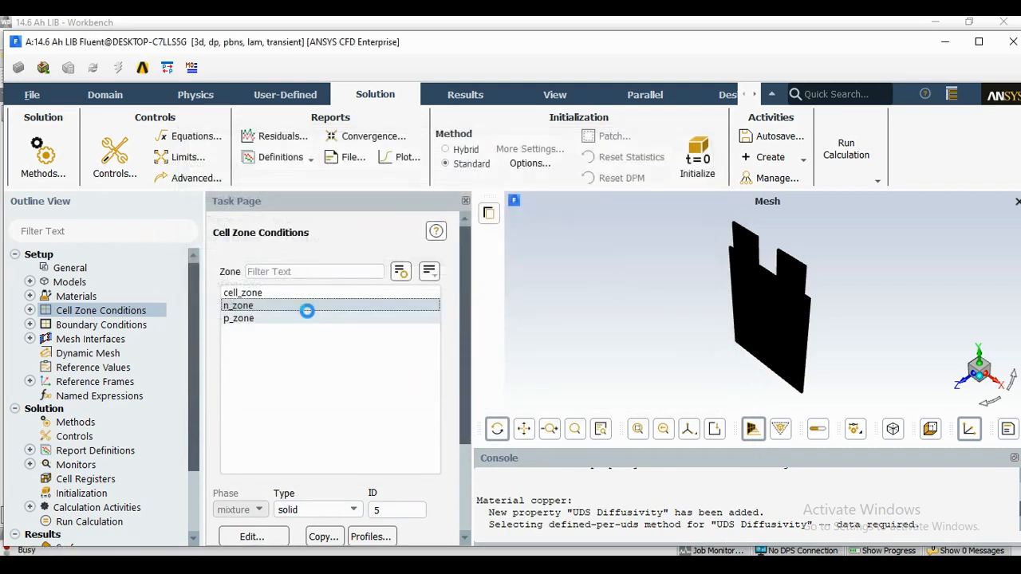
Assign tab_material to the p_zone cell zone, apply it, and reopen the zone to check the assignment
click(274, 318)
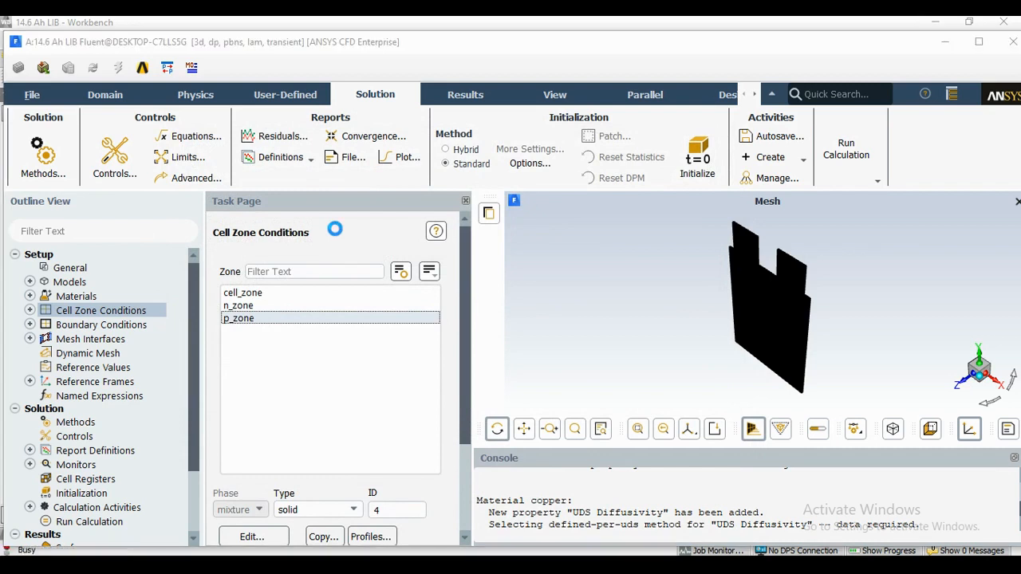
drag(374, 332, 300, 103)
click(303, 162)
click(295, 177)
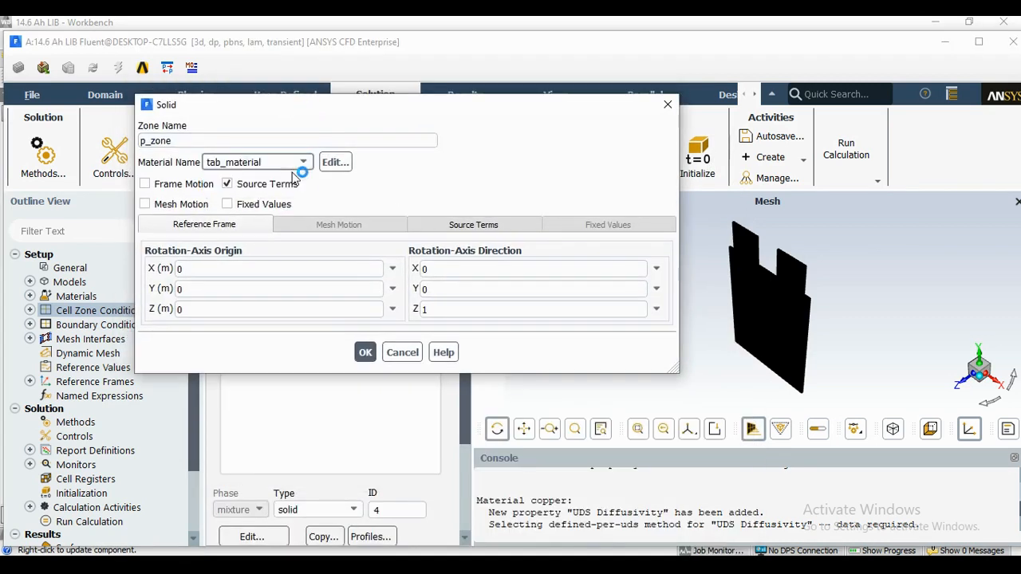
click(366, 352)
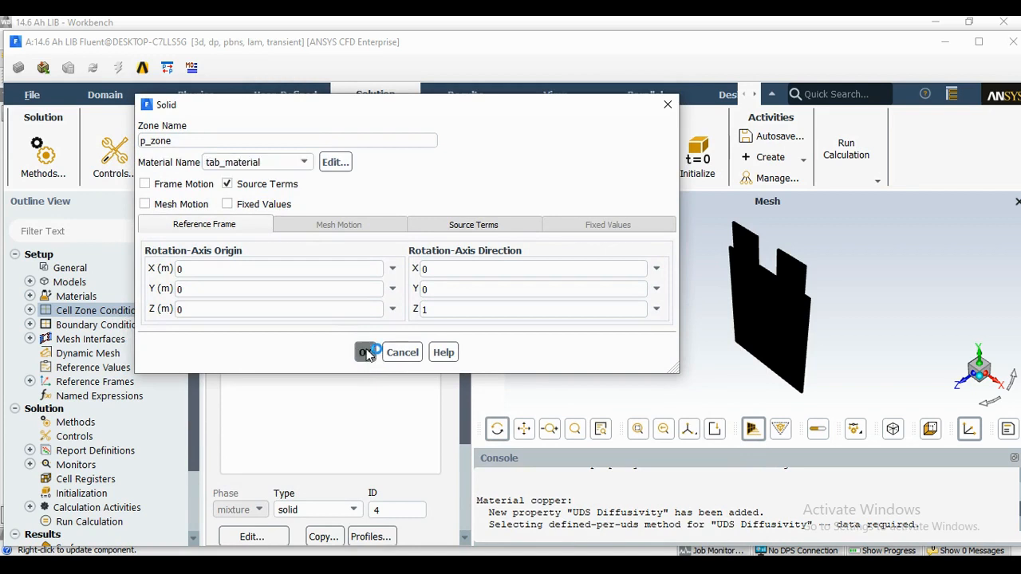
double_click(302, 323)
click(365, 353)
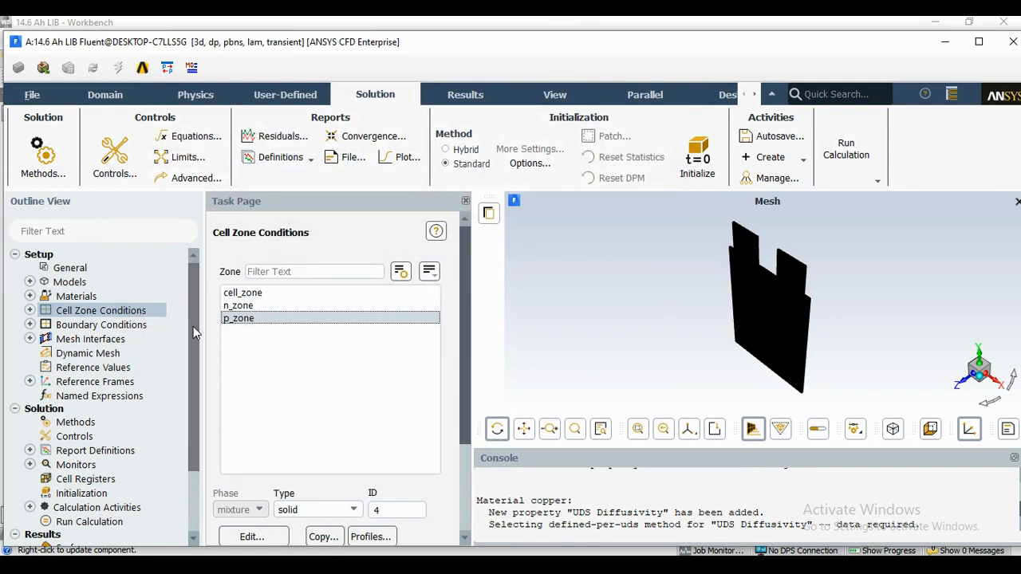
Give the wall-cell_zone boundary a convection thermal condition with a heat transfer coefficient of 5 w/m2-k
drag(193, 326, 192, 344)
double_click(96, 300)
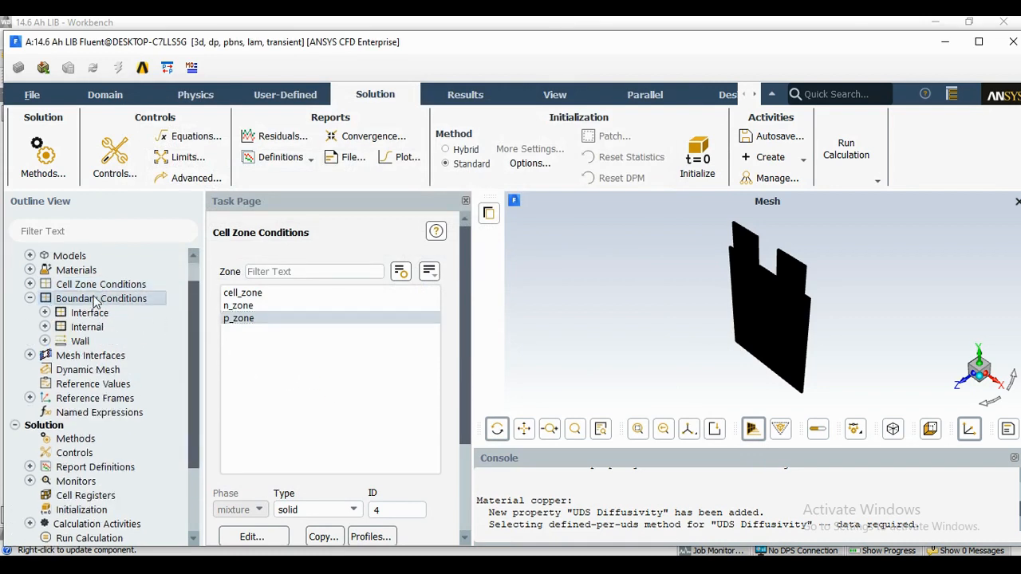
scroll(372, 379, down, 3)
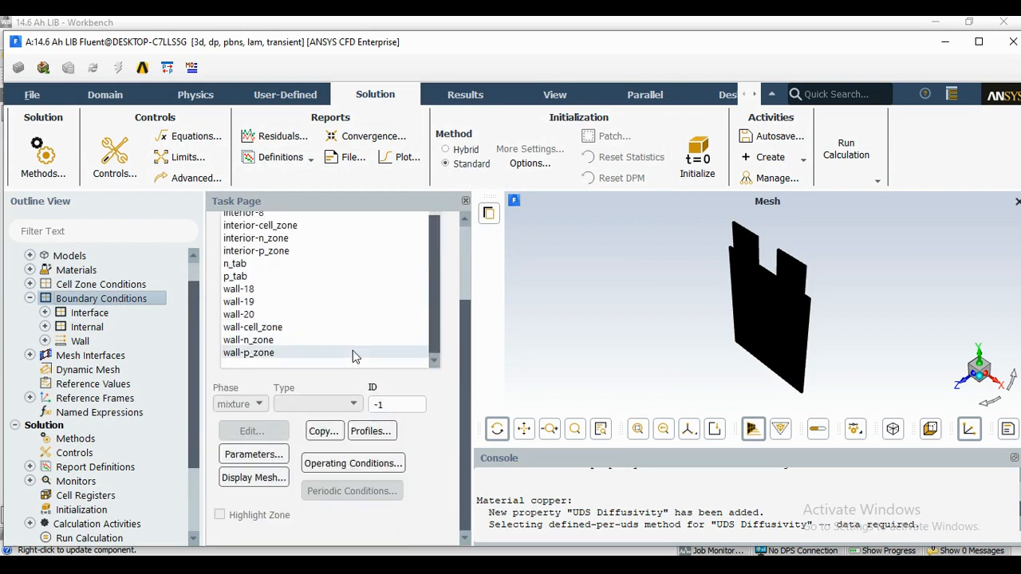
click(303, 327)
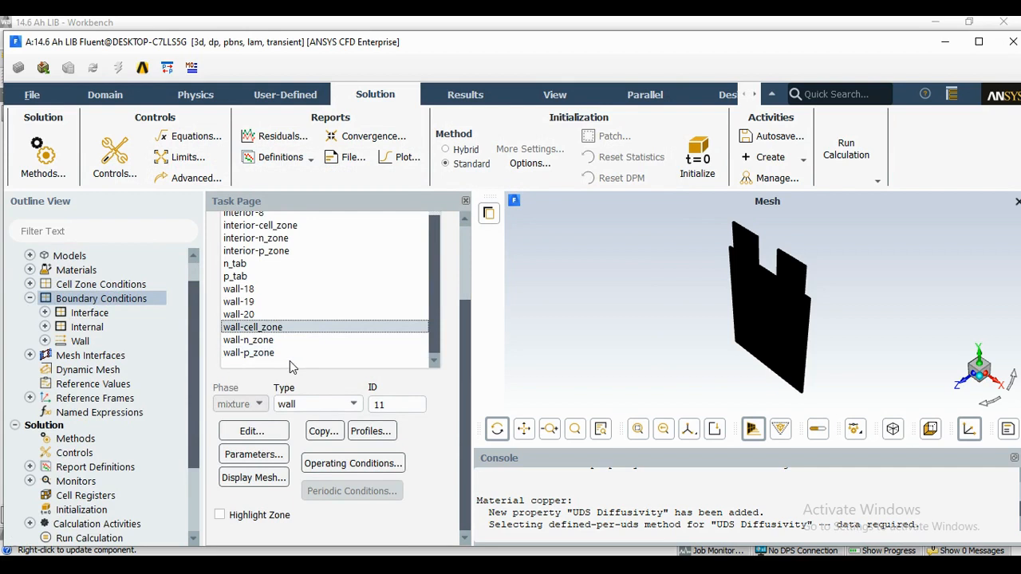
click(421, 312)
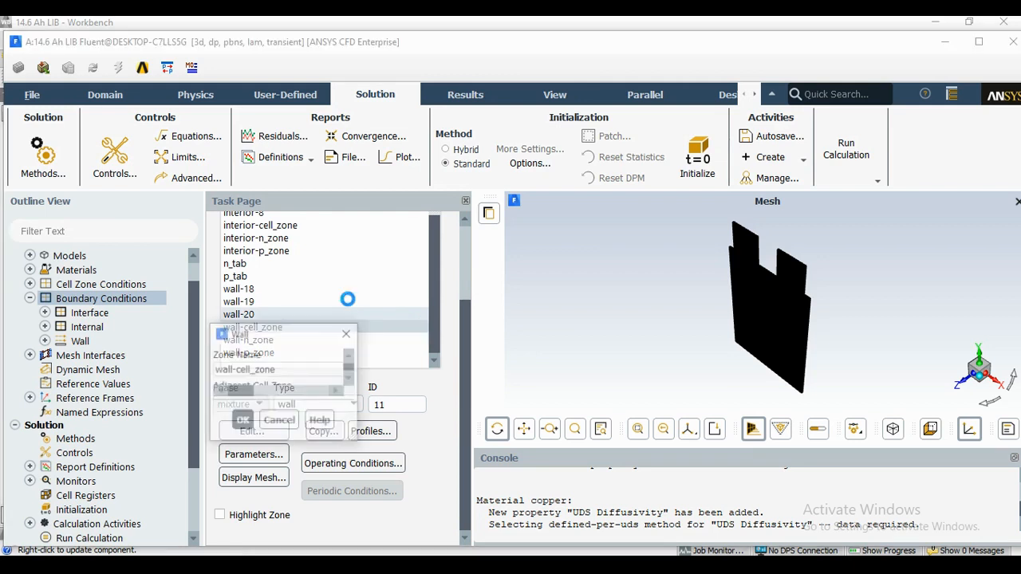
drag(373, 319, 336, 141)
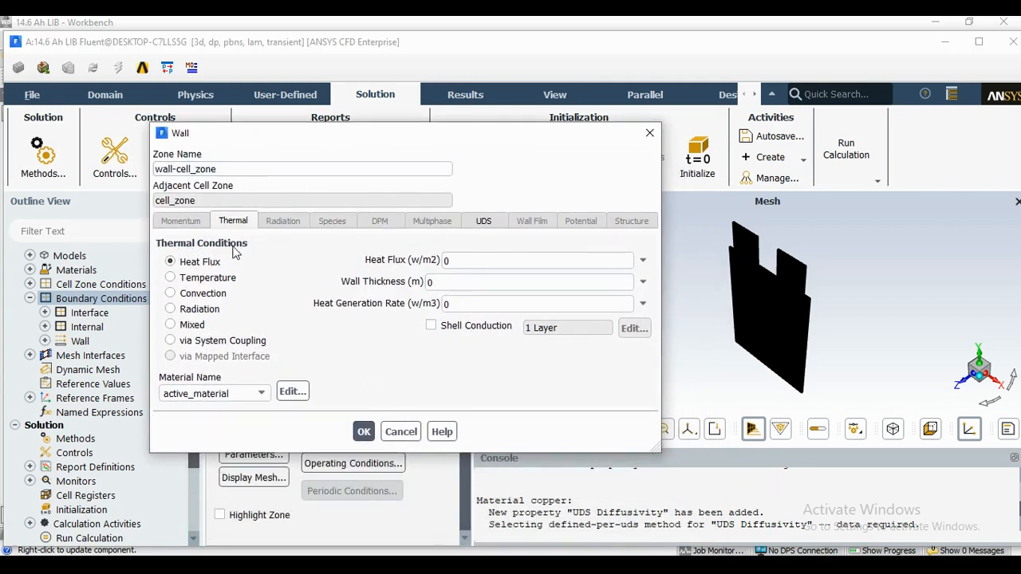
click(169, 293)
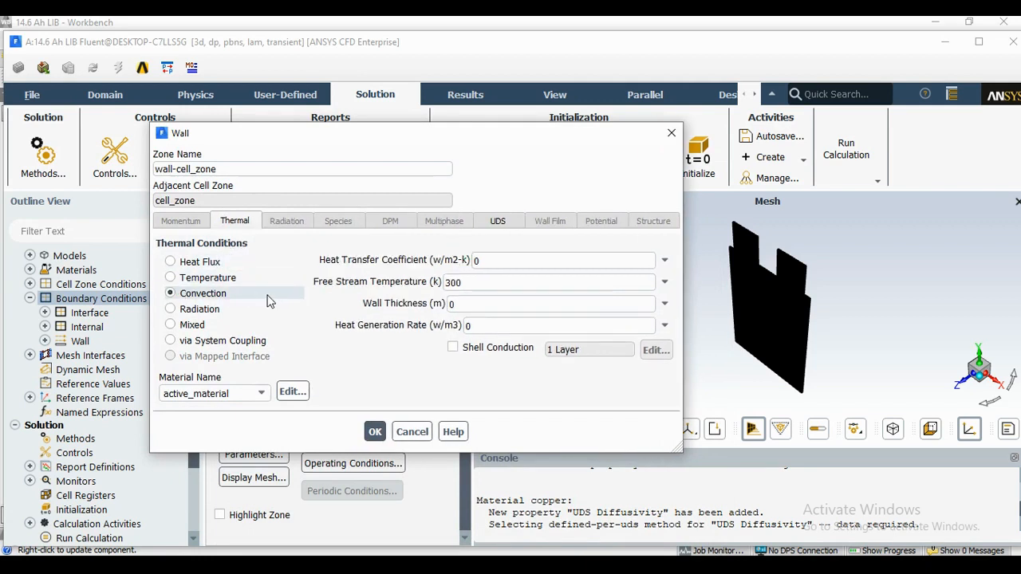
click(506, 261)
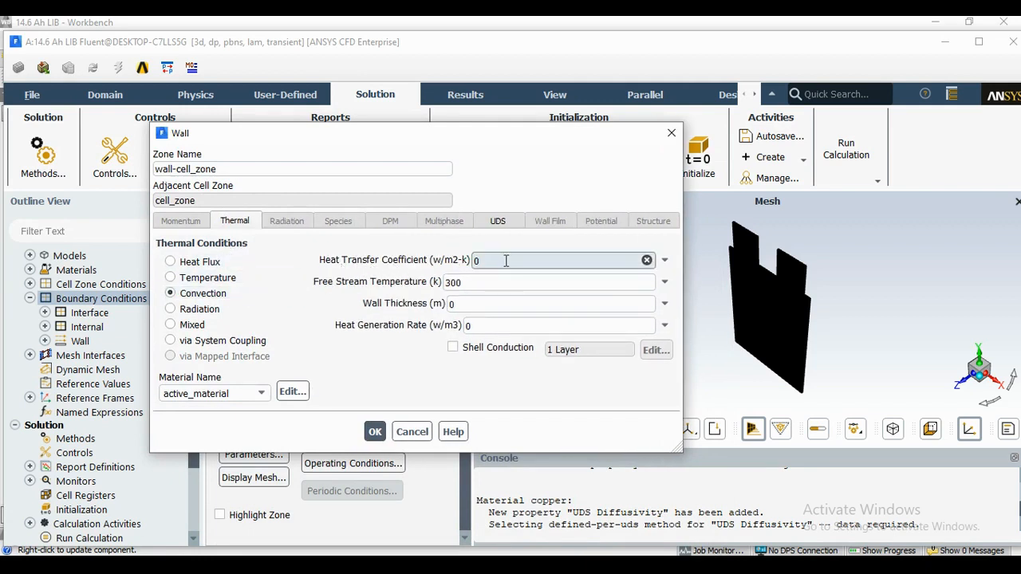
text(5)
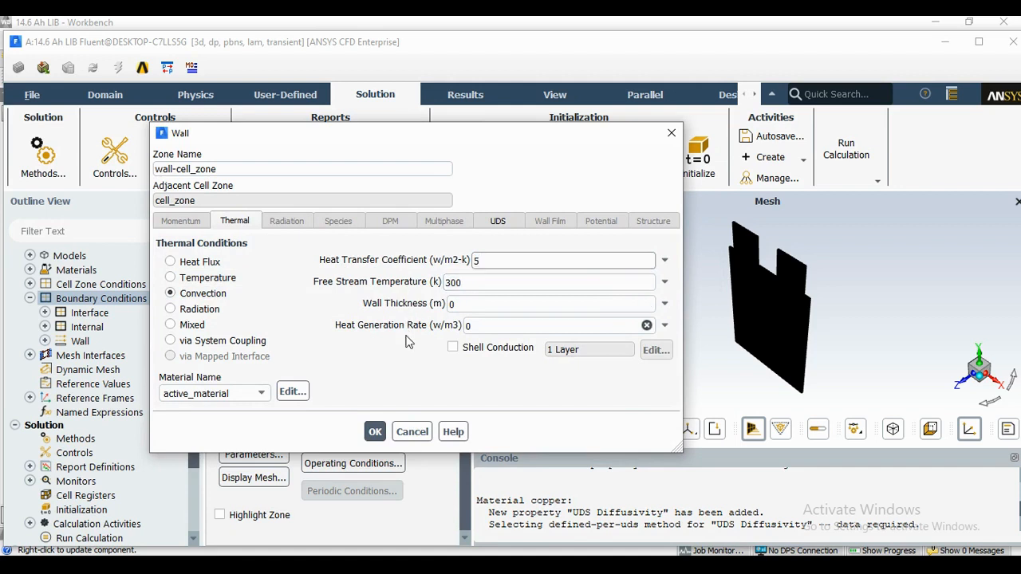
click(375, 431)
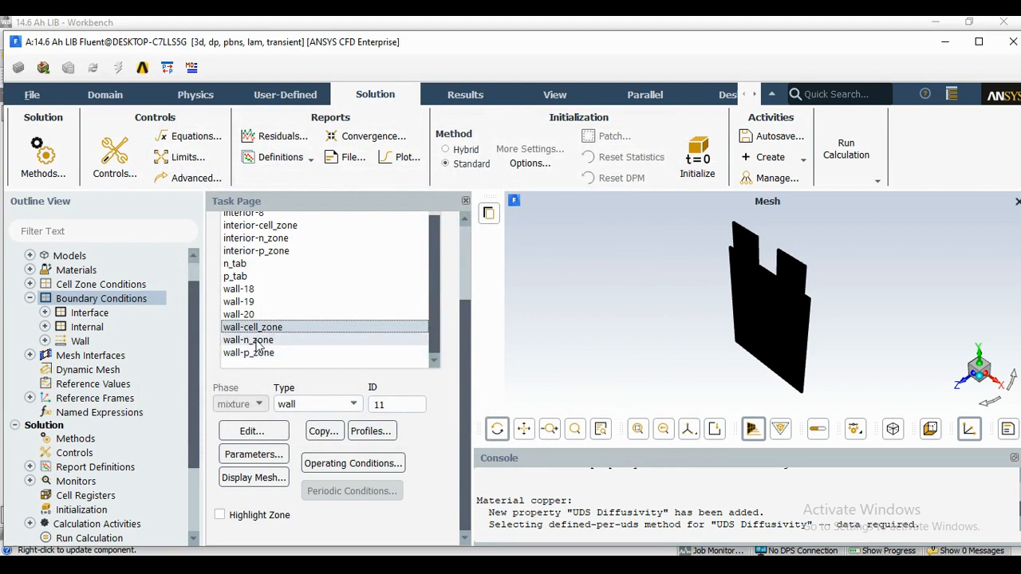
Copy the wall-cell_zone boundary conditions to wall-n_zone and wall-p_zone, confirming the copy
click(323, 431)
drag(488, 338, 444, 178)
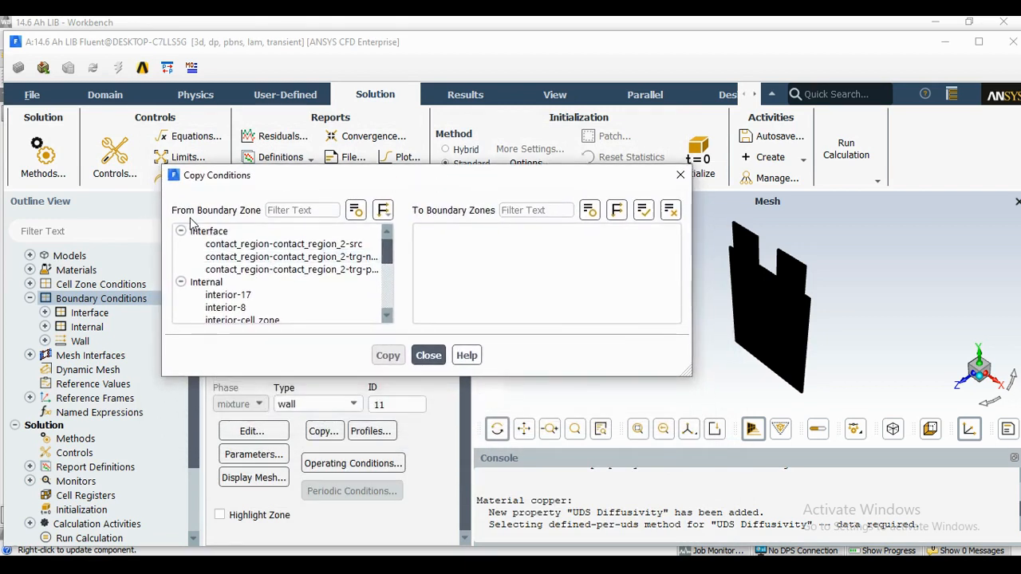
scroll(264, 277, down, 4)
click(265, 281)
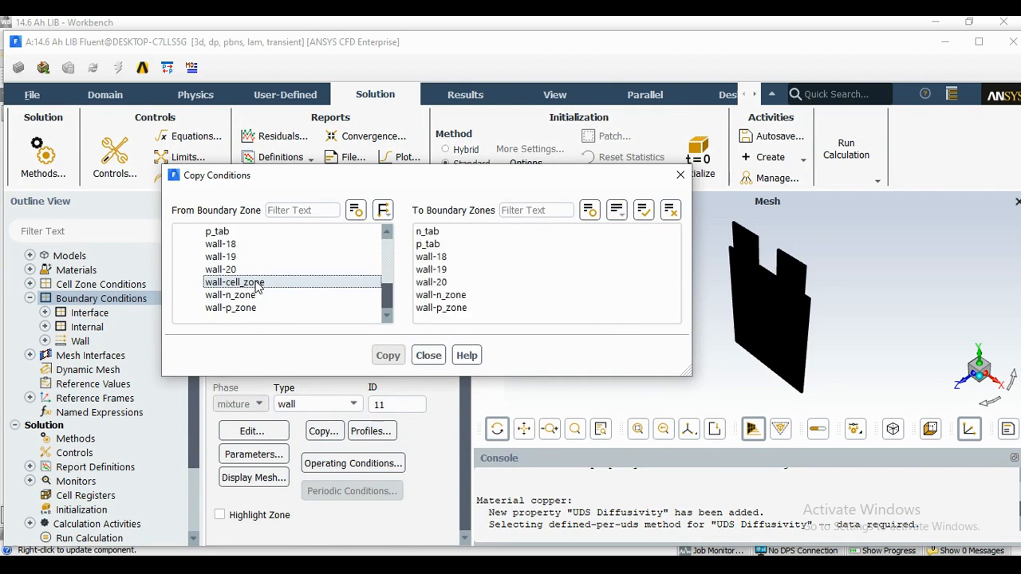
click(465, 296)
click(466, 308)
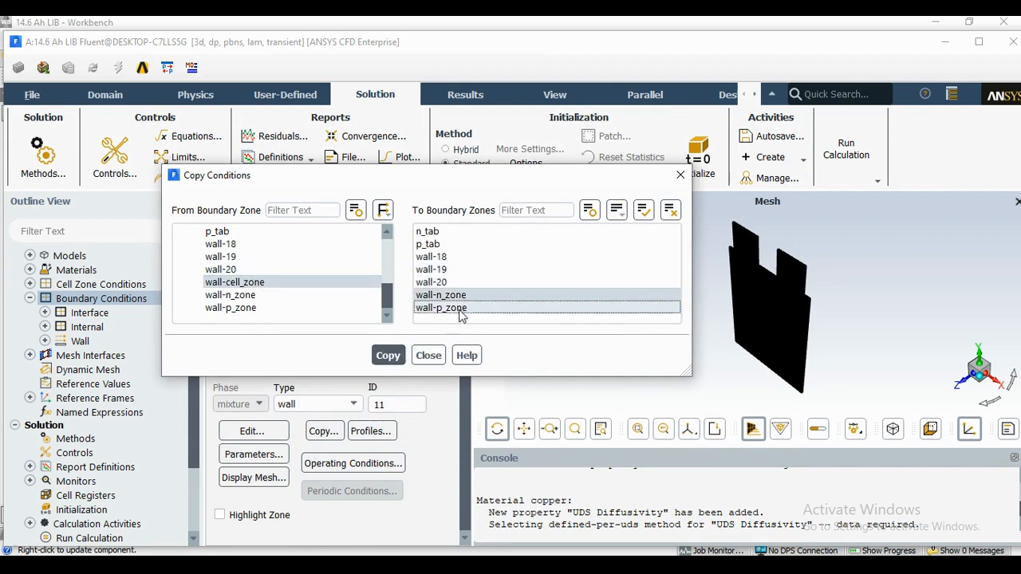
click(389, 356)
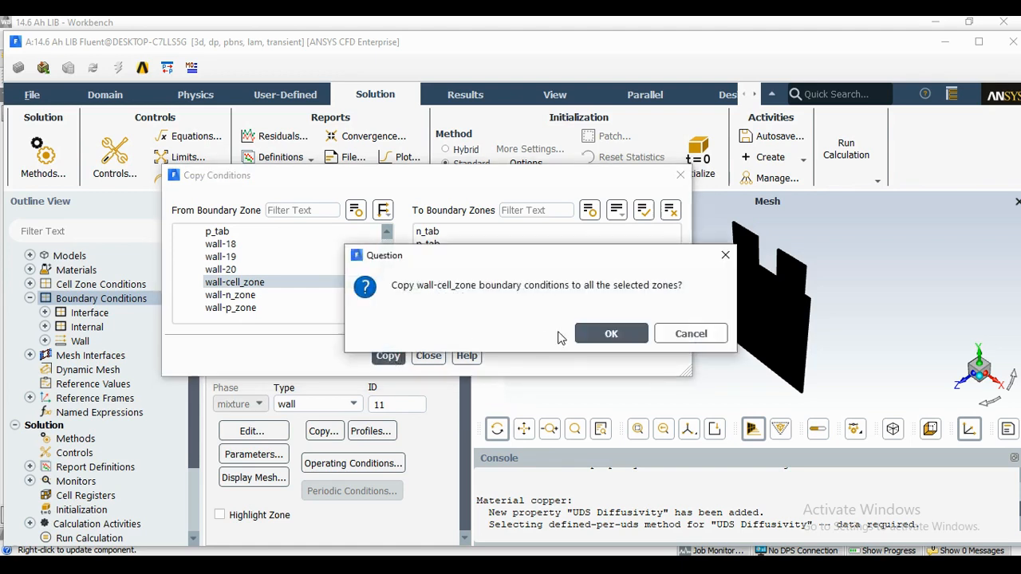
click(609, 338)
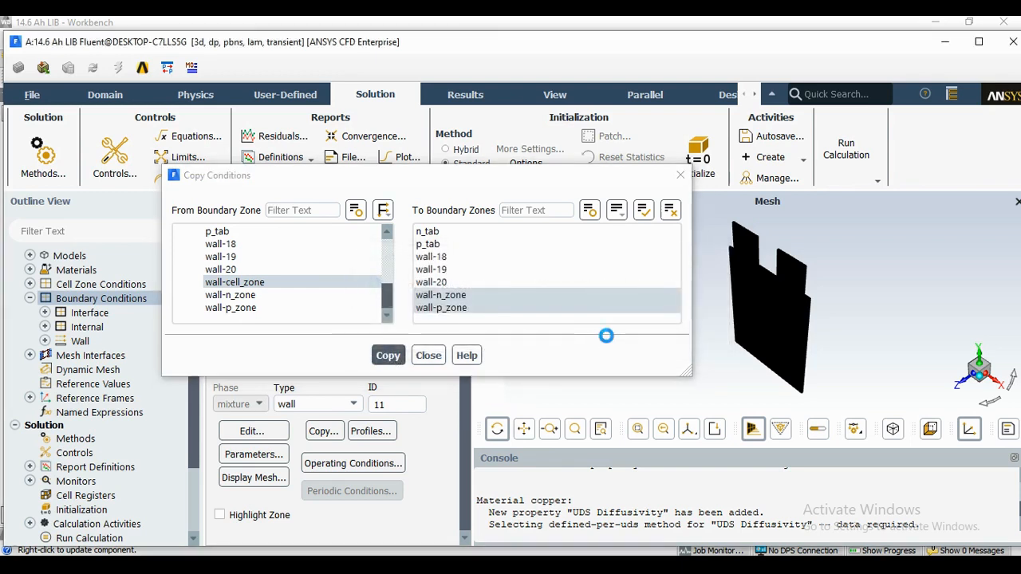
click(428, 355)
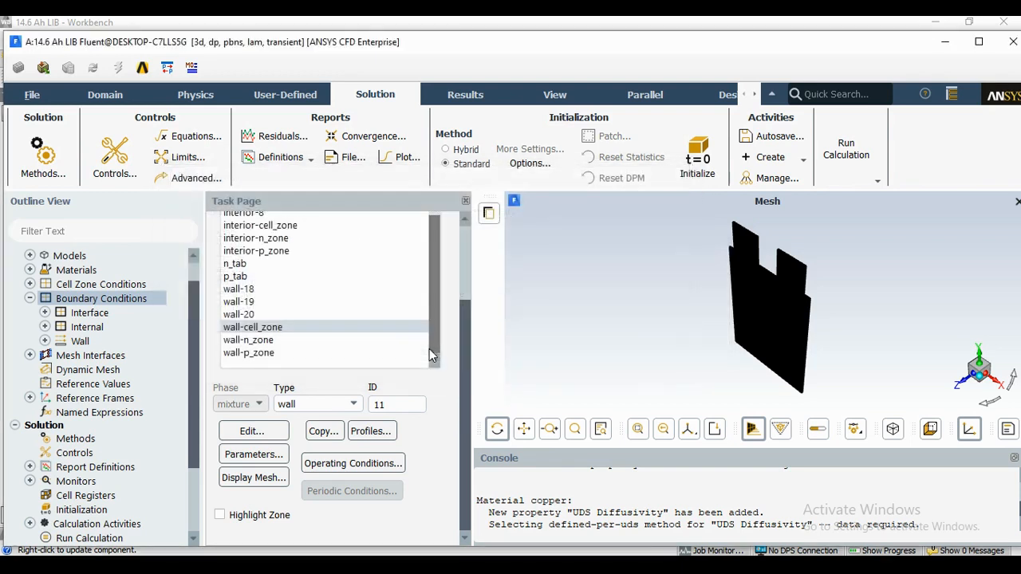
Check the thermal conditions copied to the wall-n_zone boundary
click(289, 342)
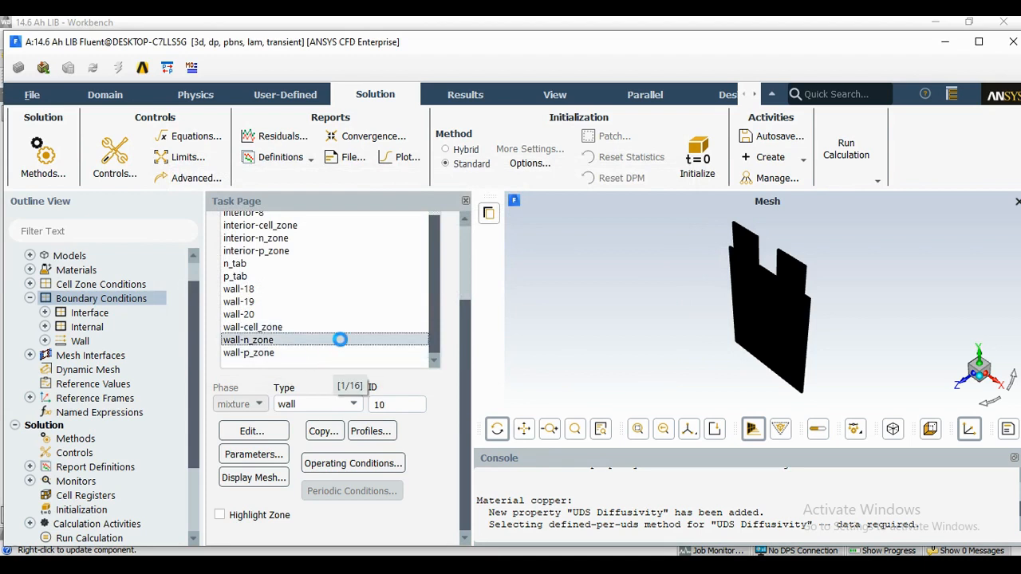
double_click(341, 340)
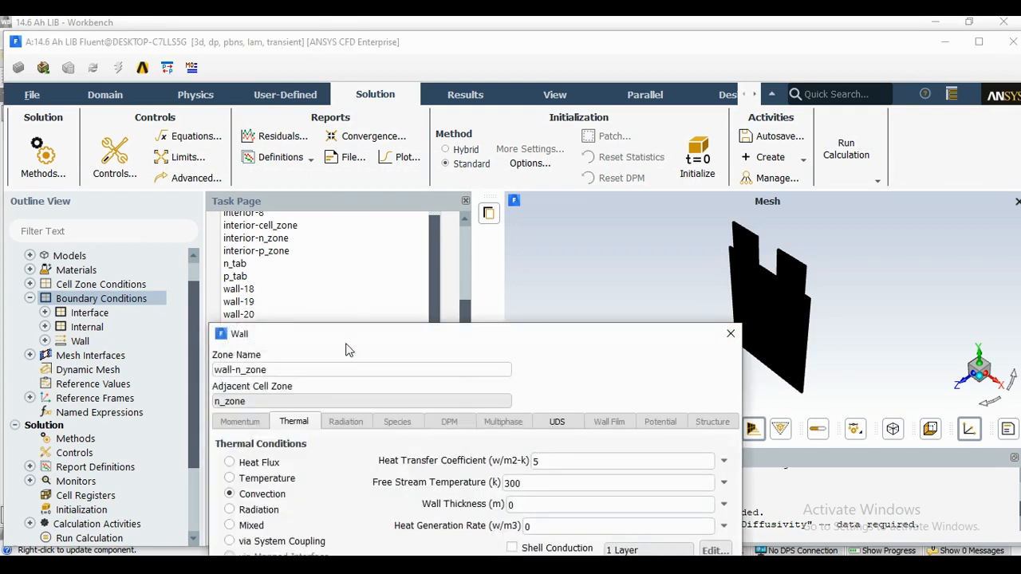
drag(355, 332, 311, 138)
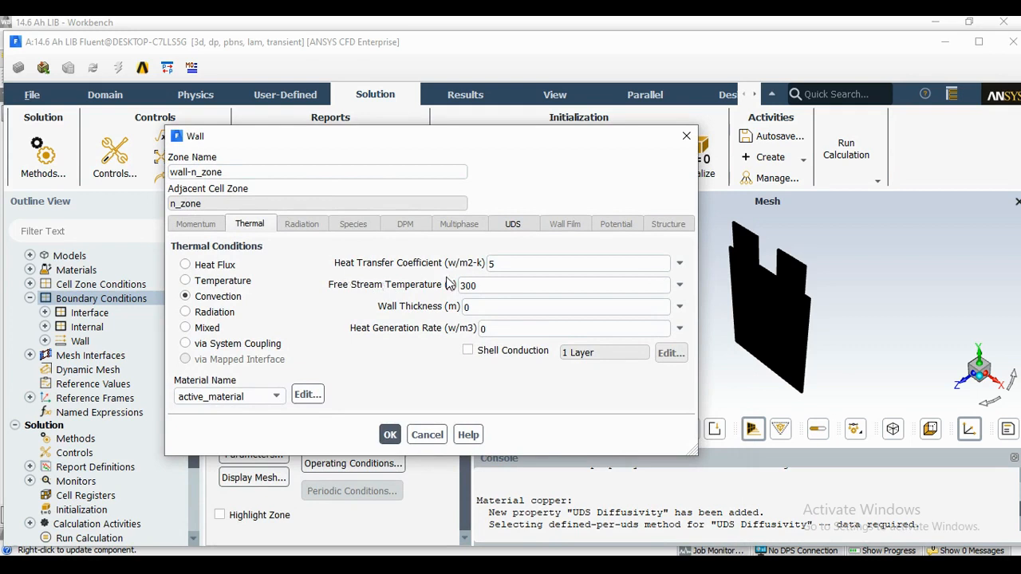
click(390, 434)
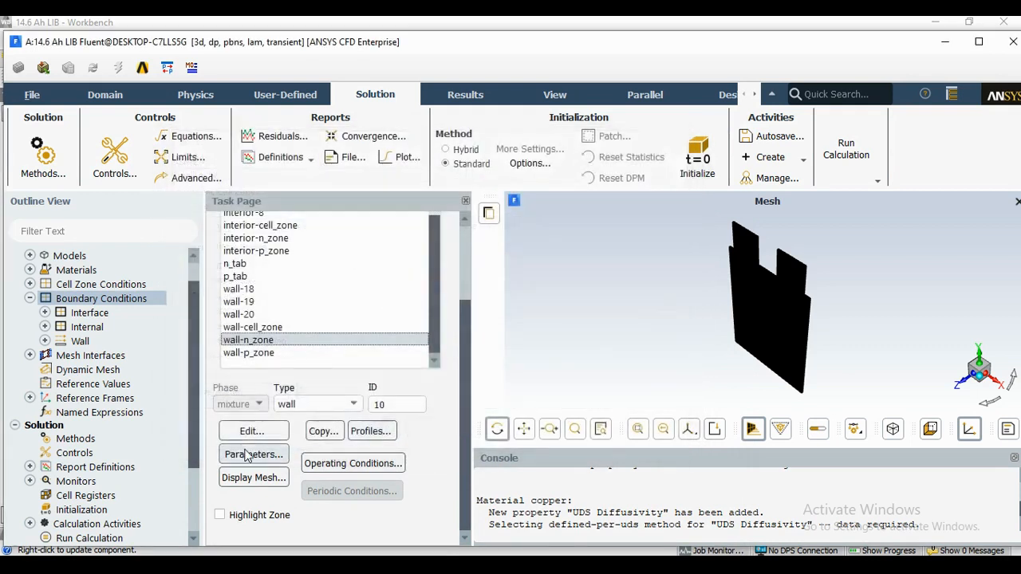
Set the convergence criterion of the residual monitors to none and apply it
click(30, 299)
scroll(153, 383, down, 2)
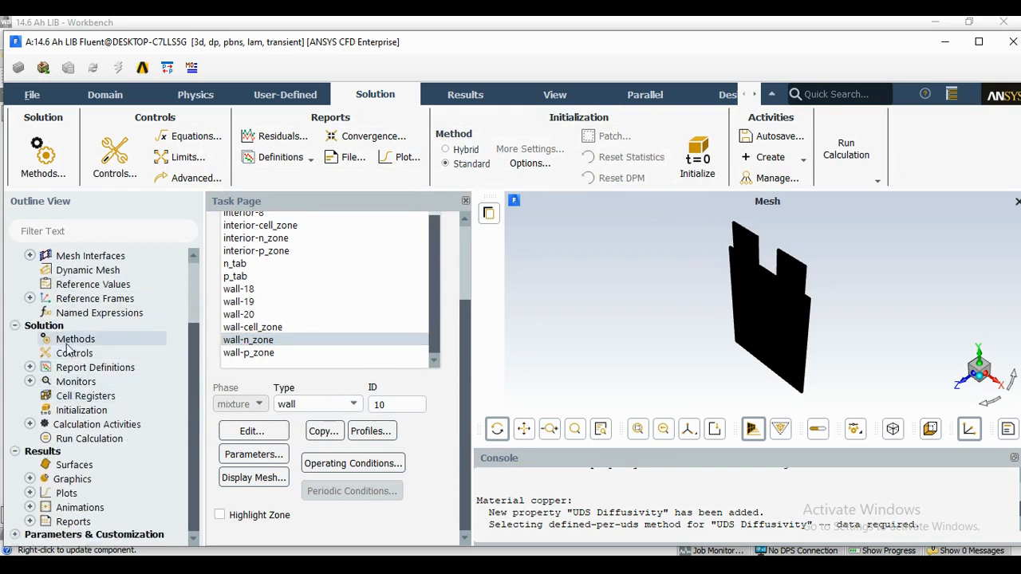
click(30, 381)
double_click(87, 396)
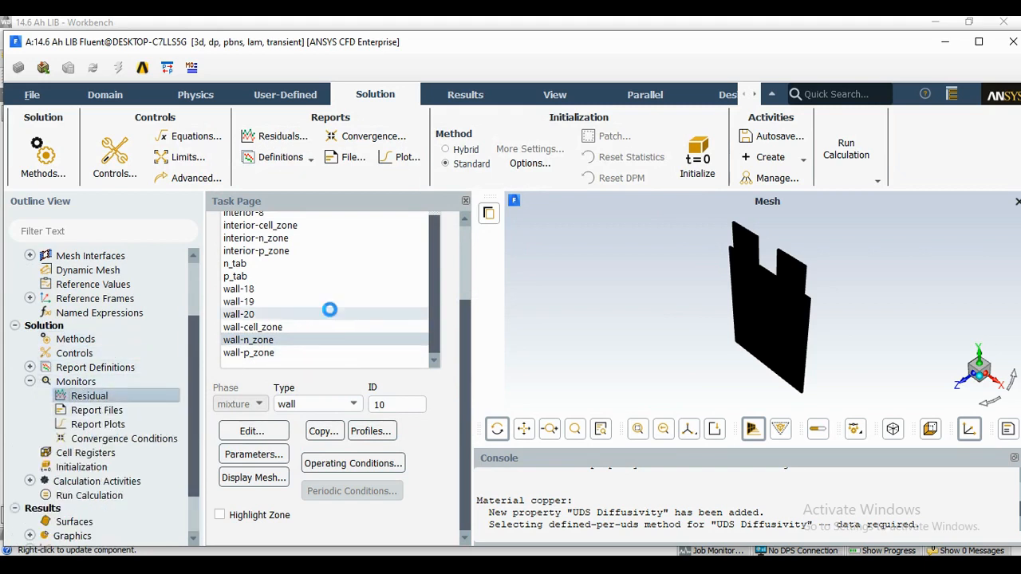
drag(448, 343, 354, 127)
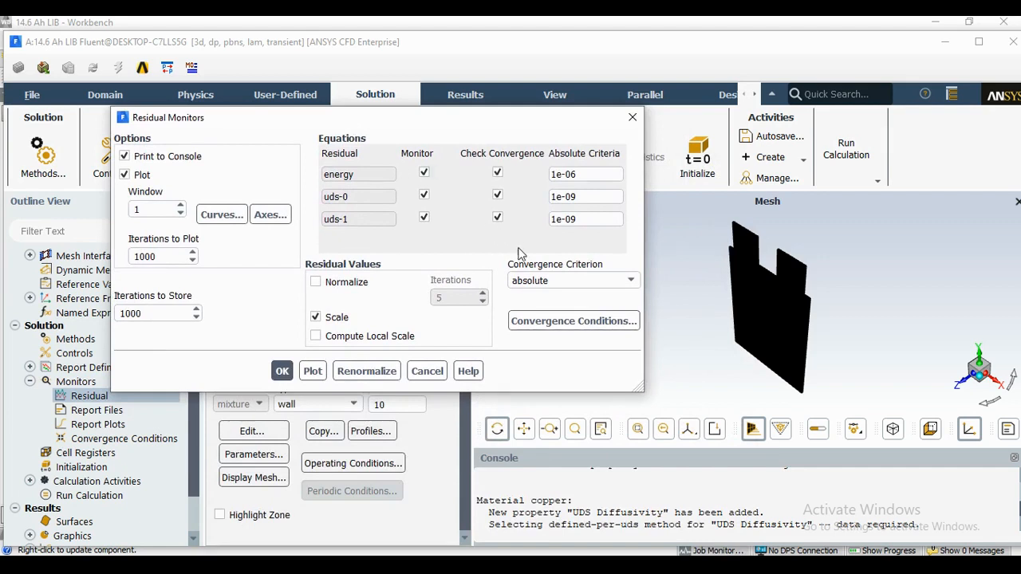
click(626, 281)
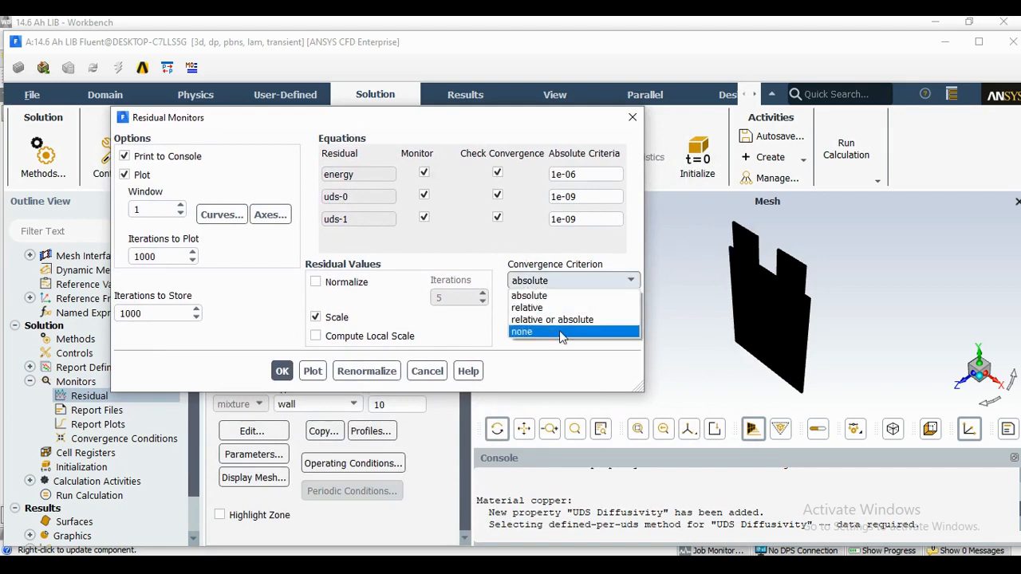
click(558, 333)
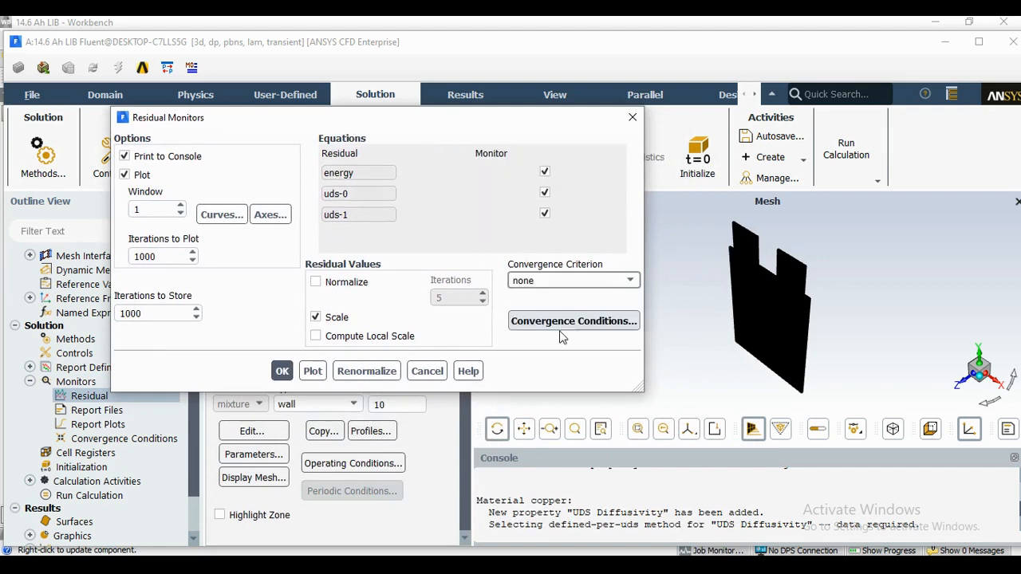
click(281, 372)
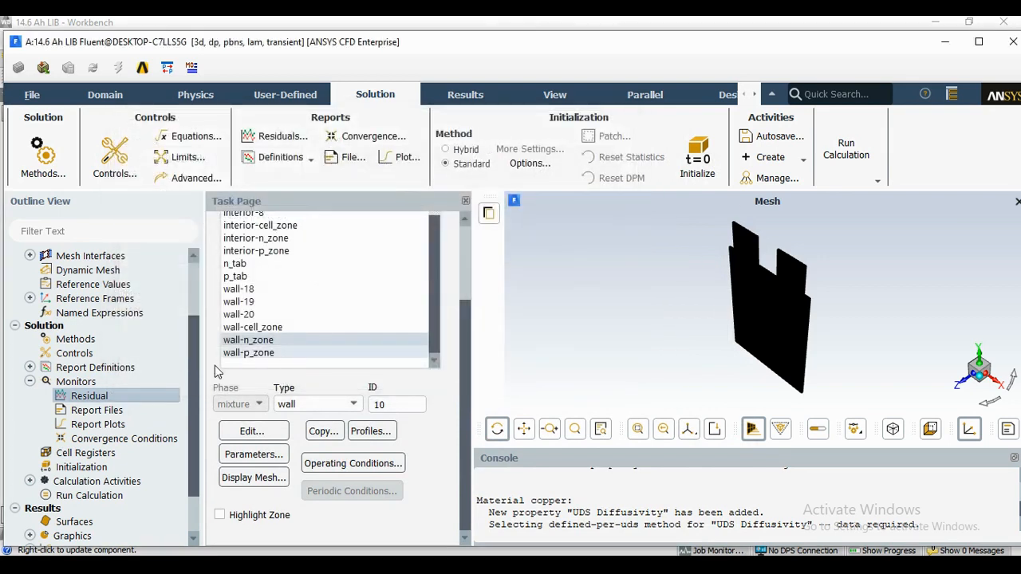
Start a new report plot containing an area-weighted average surface report definition
double_click(111, 426)
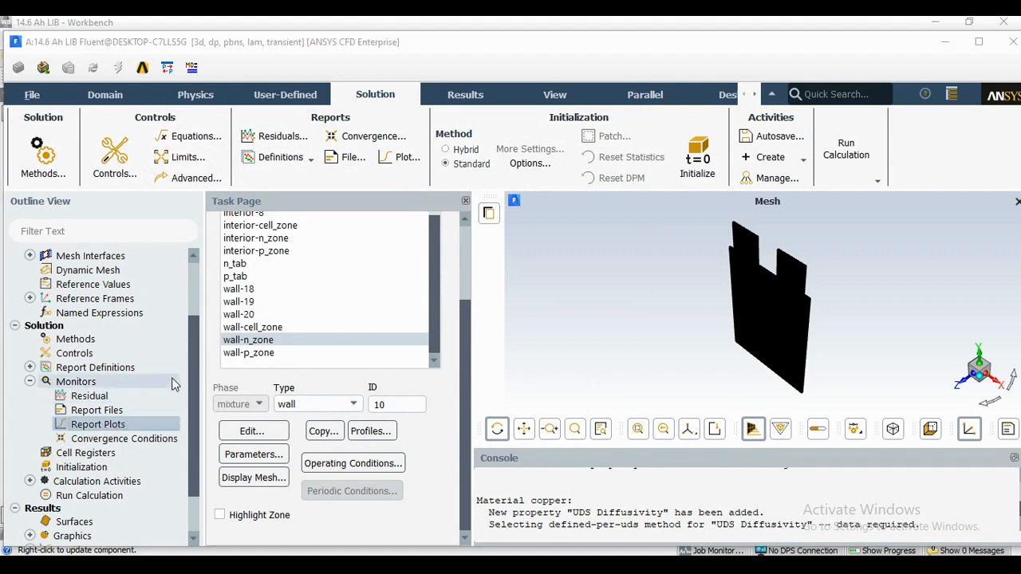
drag(323, 339, 269, 130)
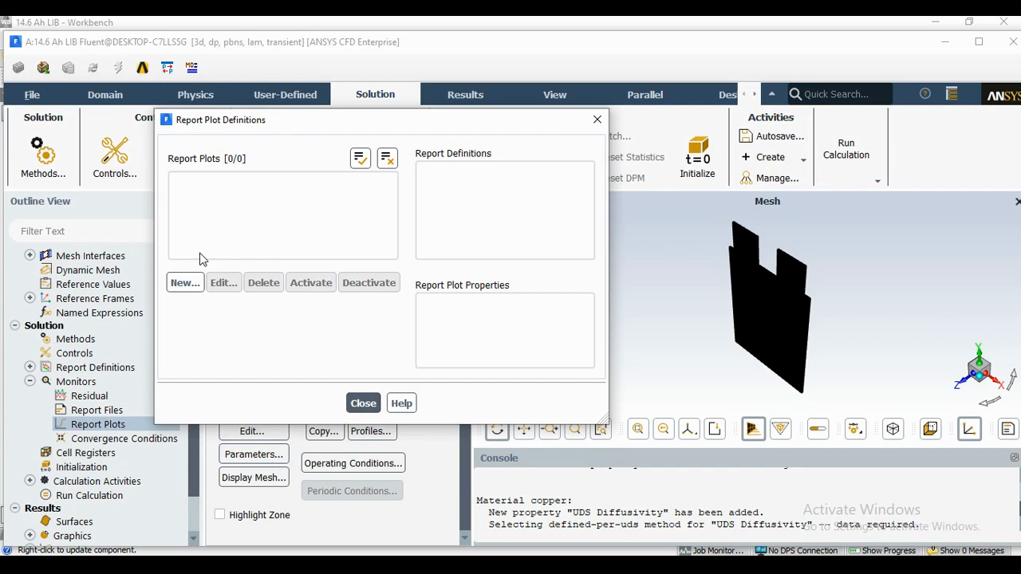
click(184, 282)
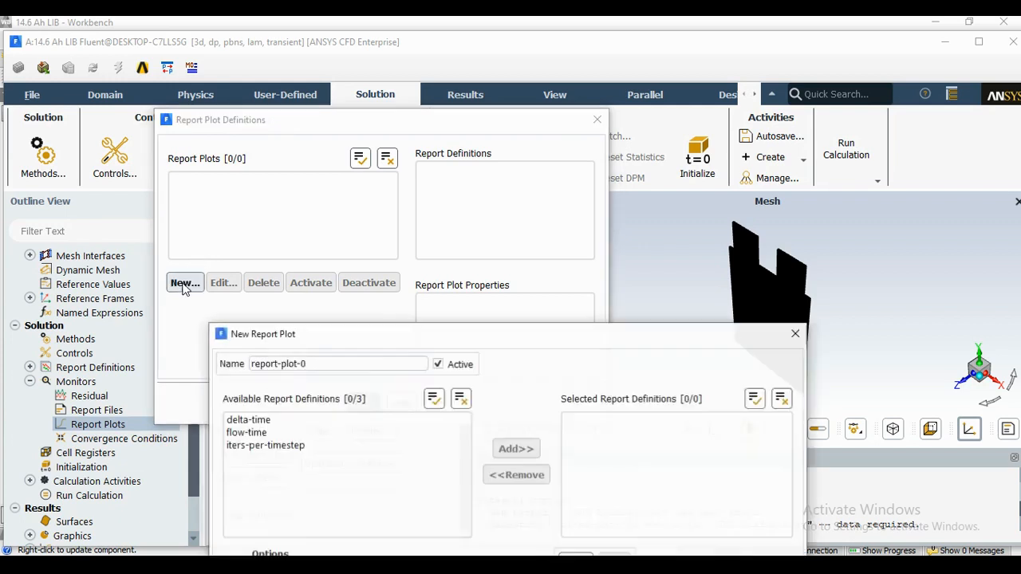
drag(335, 332, 222, 76)
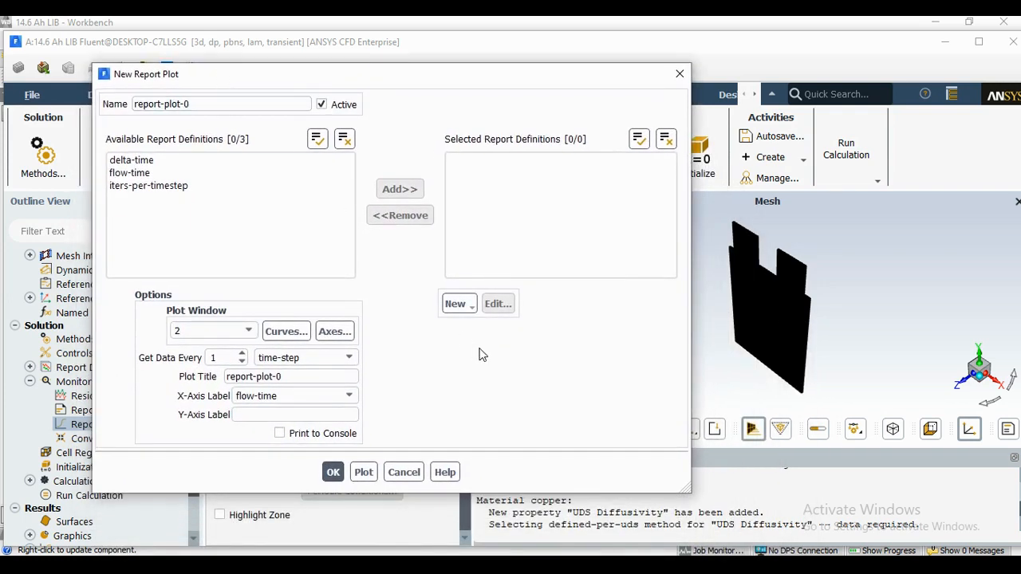
click(457, 304)
mouse_move(492, 344)
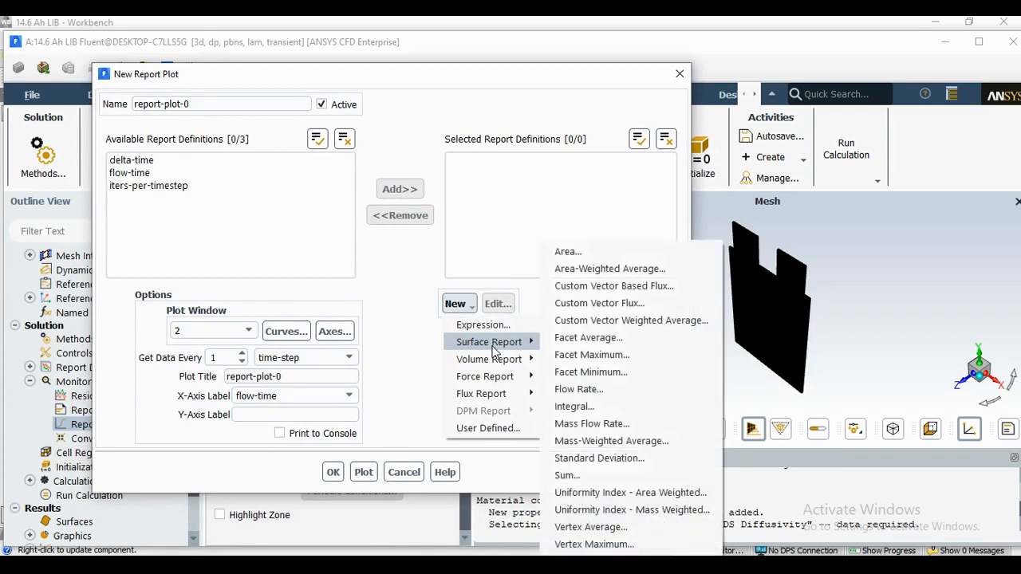
click(682, 271)
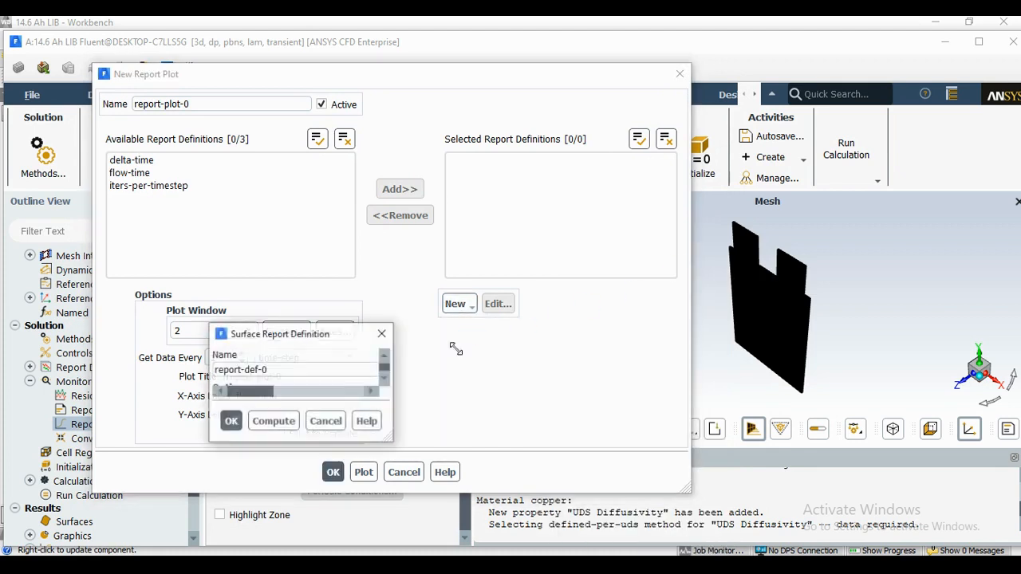
drag(391, 345, 330, 76)
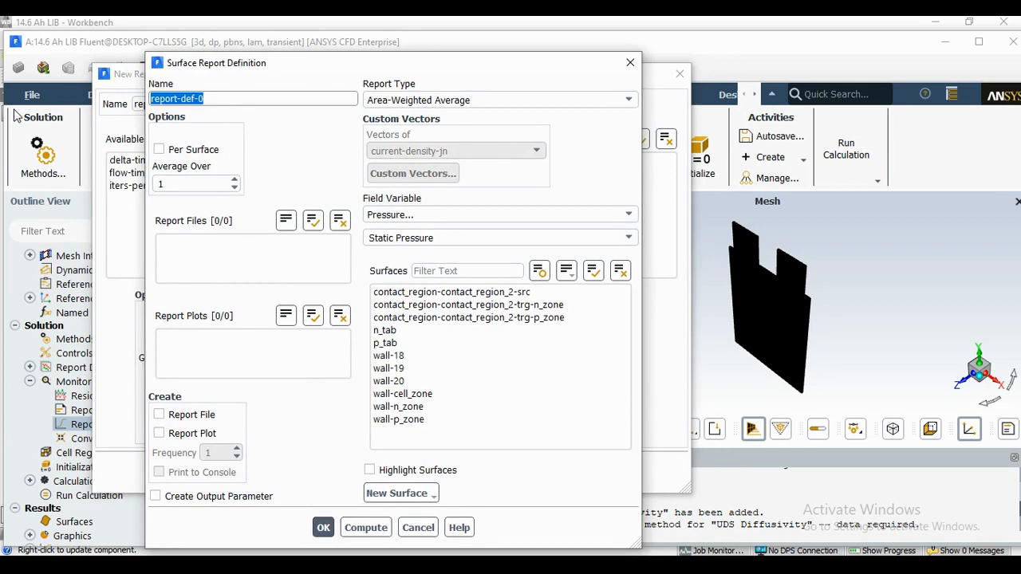
Name the surface report temp and have it track Static Temperature on wall-cell_zone, wall-n_zone and wall-p_zone
text(temp)
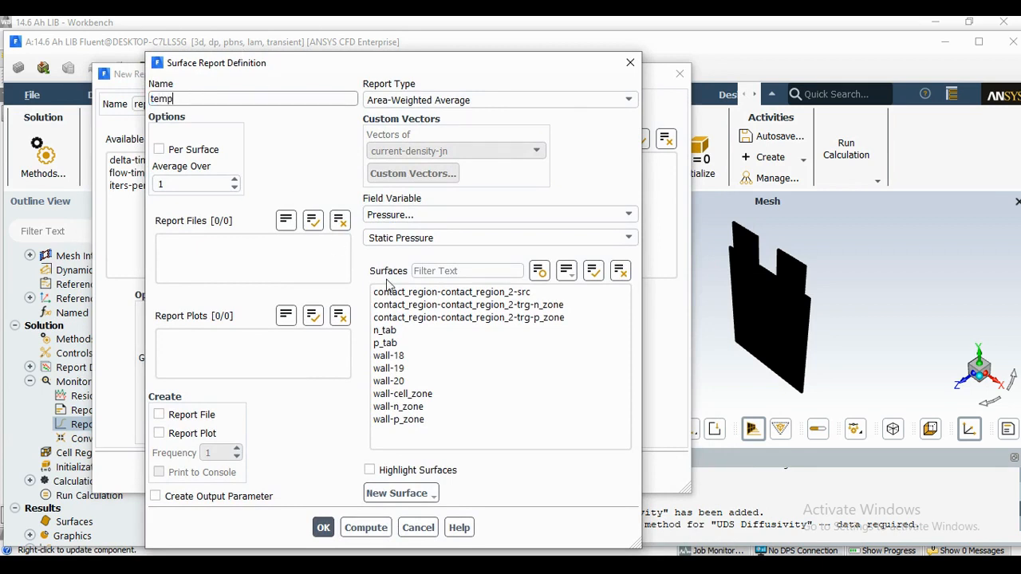
click(497, 217)
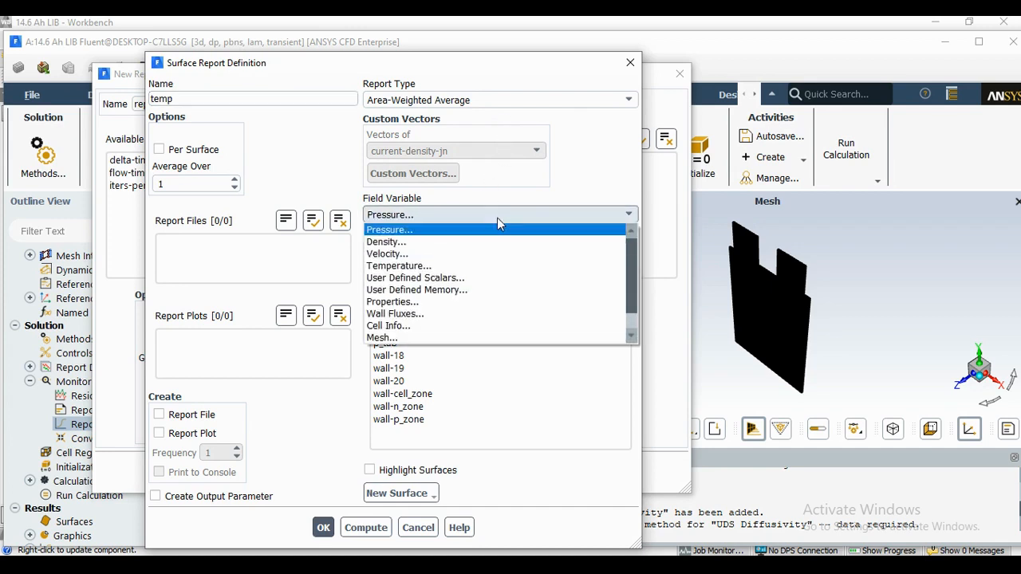
click(444, 266)
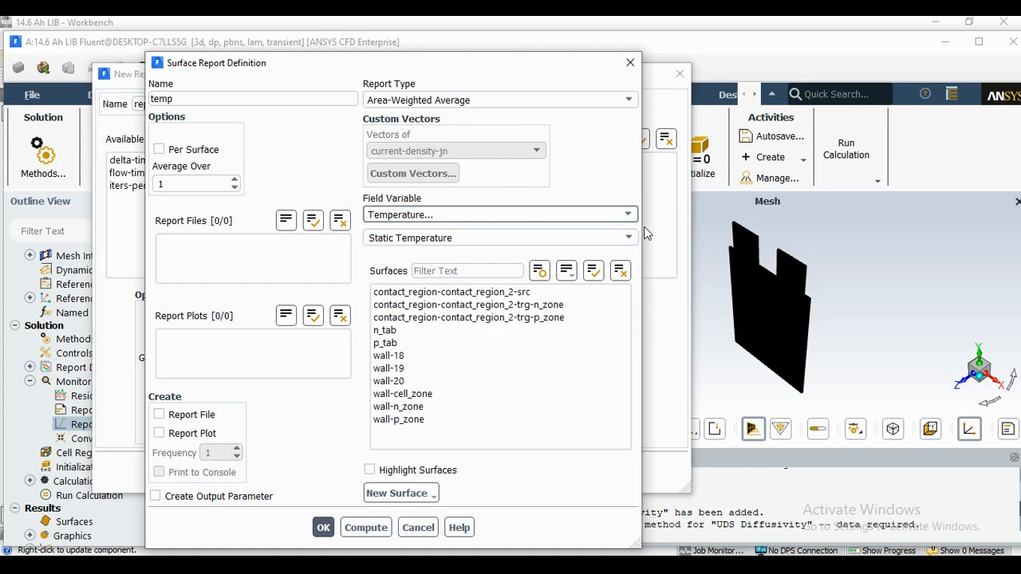
click(444, 396)
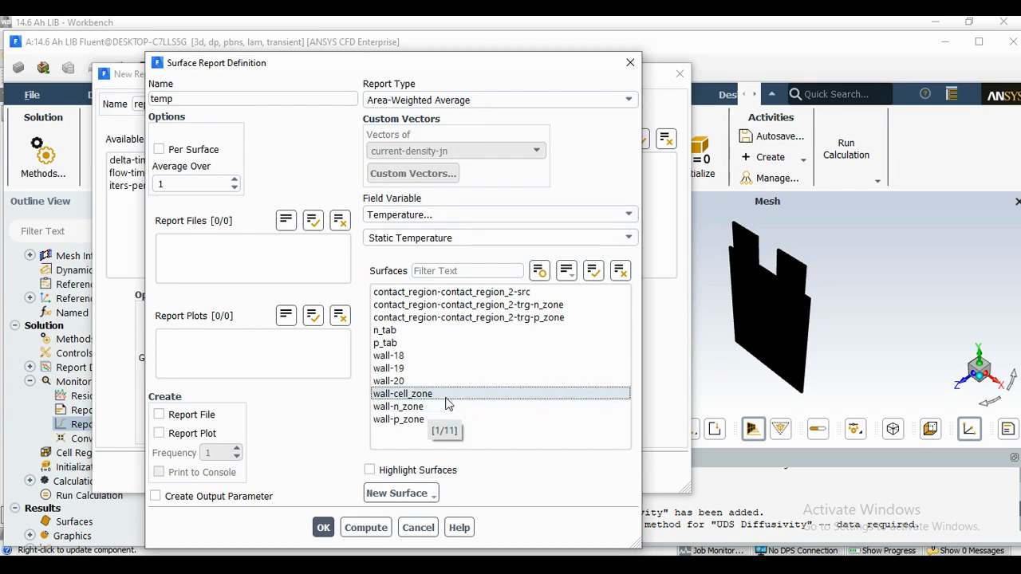
shift+click(430, 420)
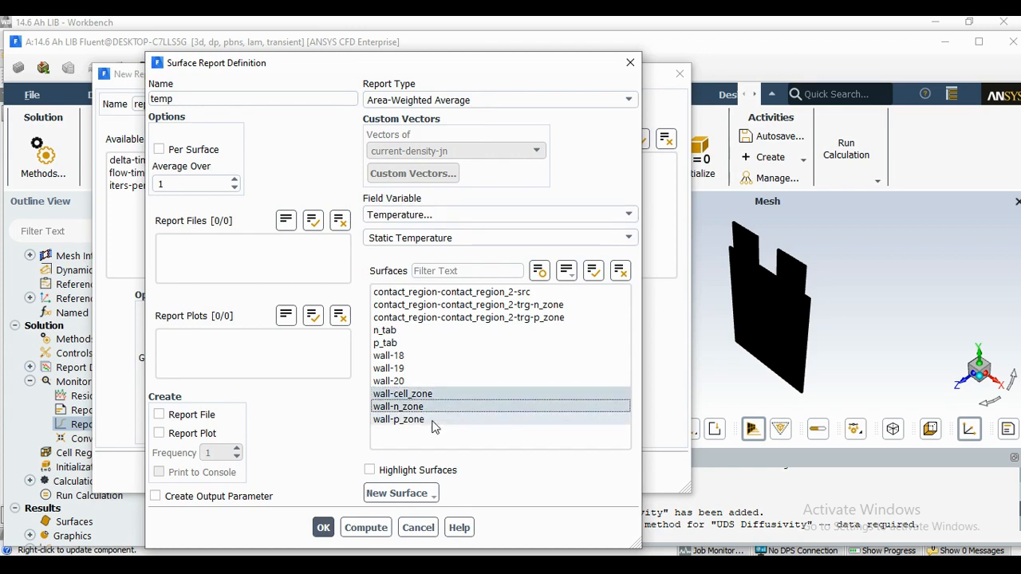
Enable the report file, report plot and console printing for the temp report, and save the report and plot definitions
click(159, 415)
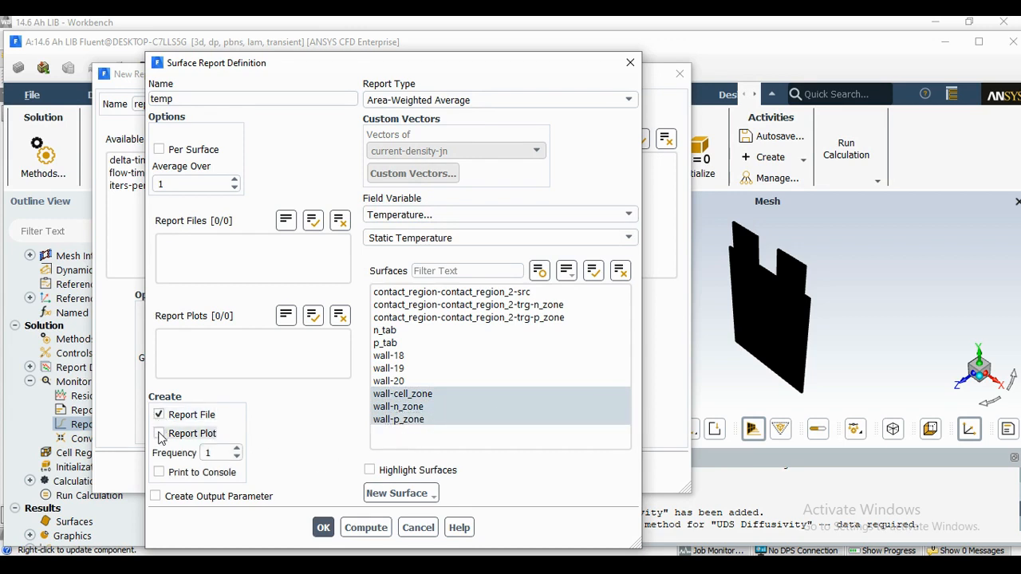
click(160, 434)
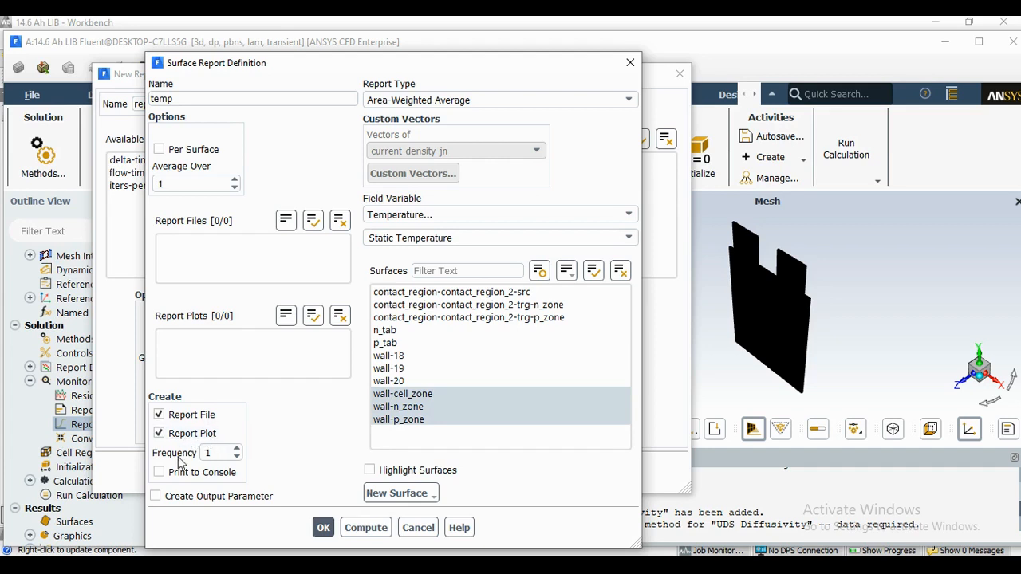
click(172, 474)
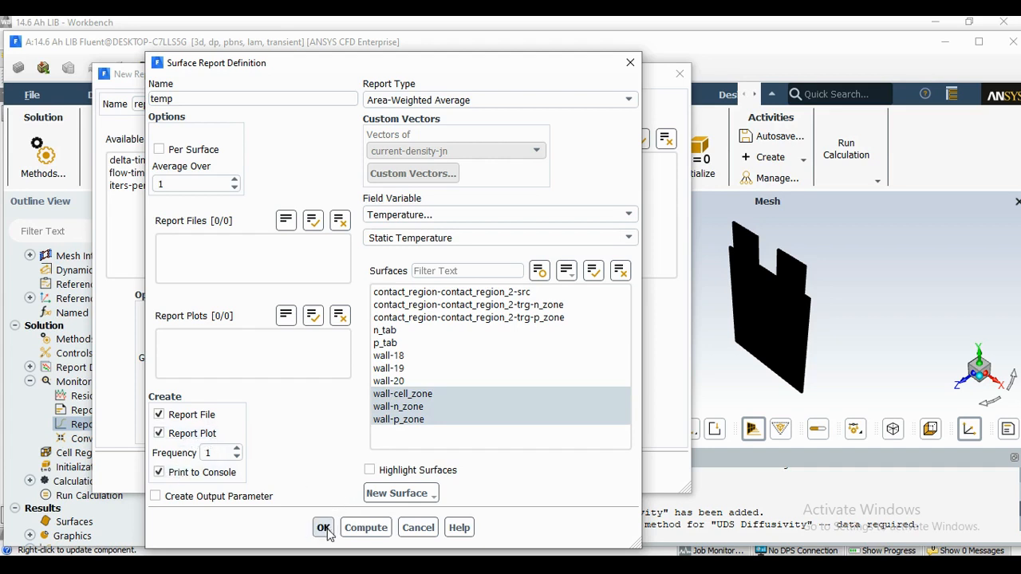
click(323, 527)
click(331, 470)
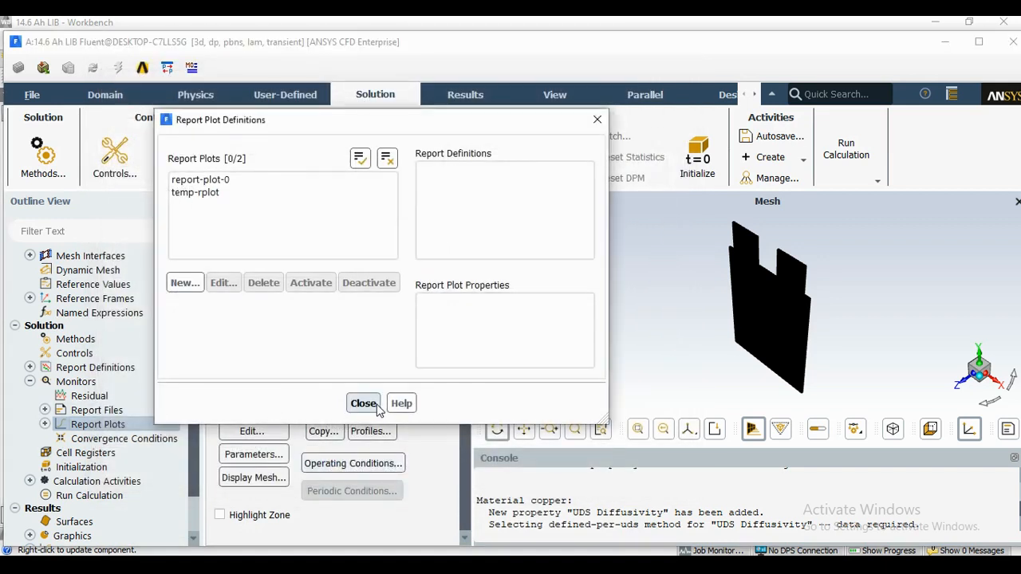
click(363, 402)
Open the temp-rplot report plot and start a new area-weighted average surface report definition from it
click(45, 424)
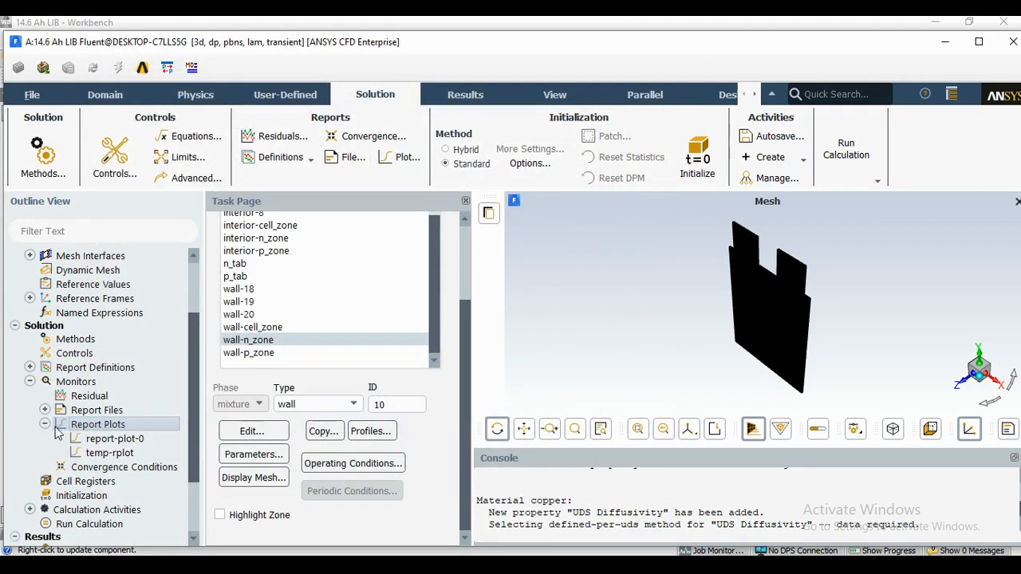
double_click(109, 453)
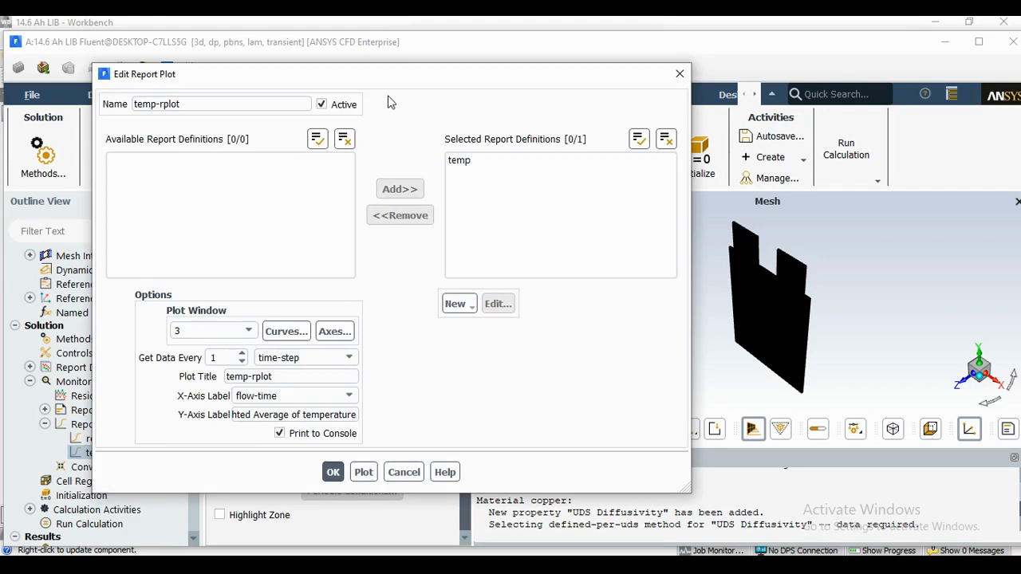
drag(404, 78, 455, 72)
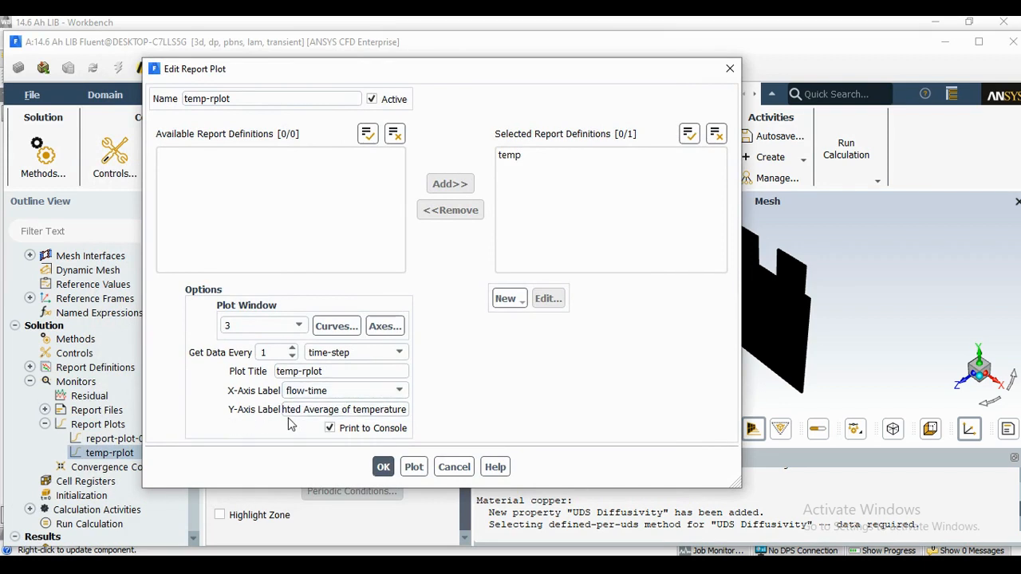
click(508, 298)
mouse_move(562, 338)
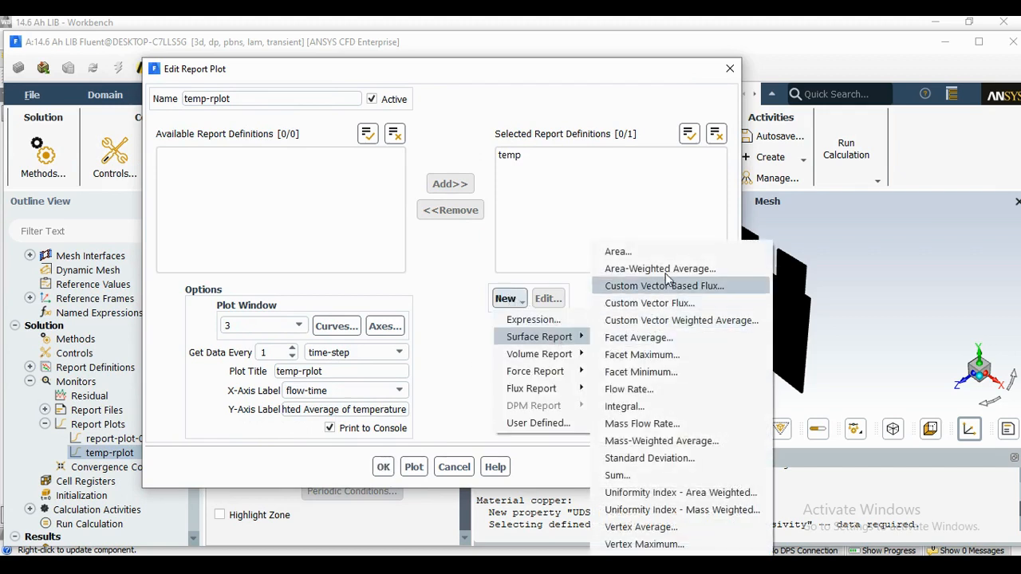
click(726, 270)
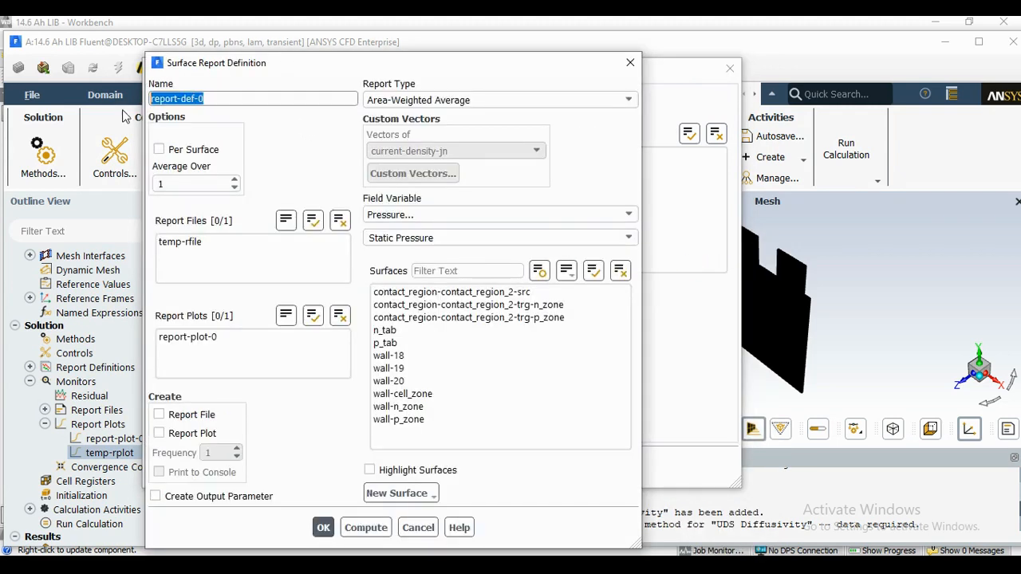
Name the surface report phi+ and have it track the user-defined scalar Potential Phi+ on wall-p_zone
text(phi+)
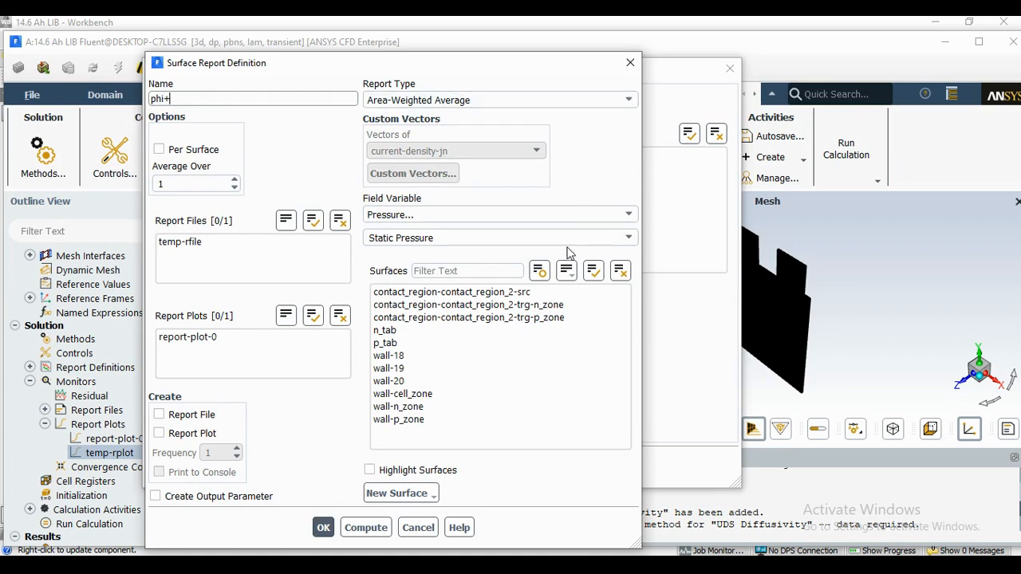
click(592, 216)
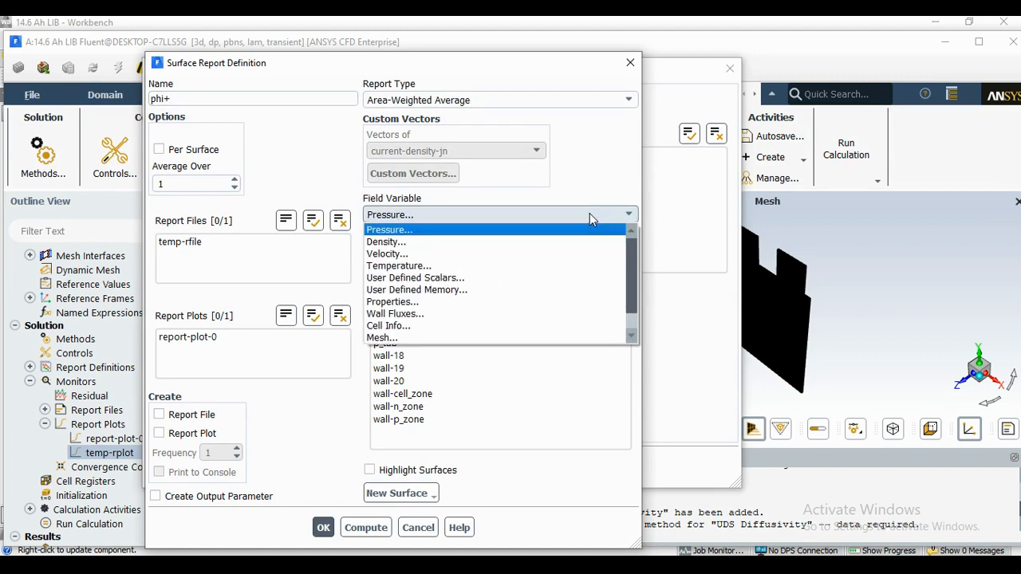
click(458, 277)
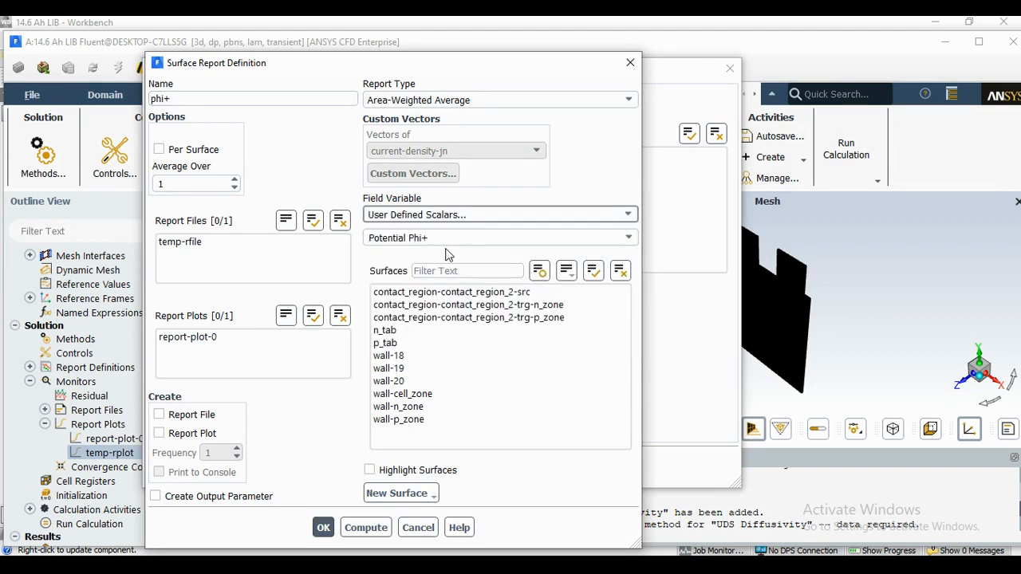
click(428, 421)
Enable the report file, report plot and console printing for the phi+ report, and save the report and plot definitions
click(184, 418)
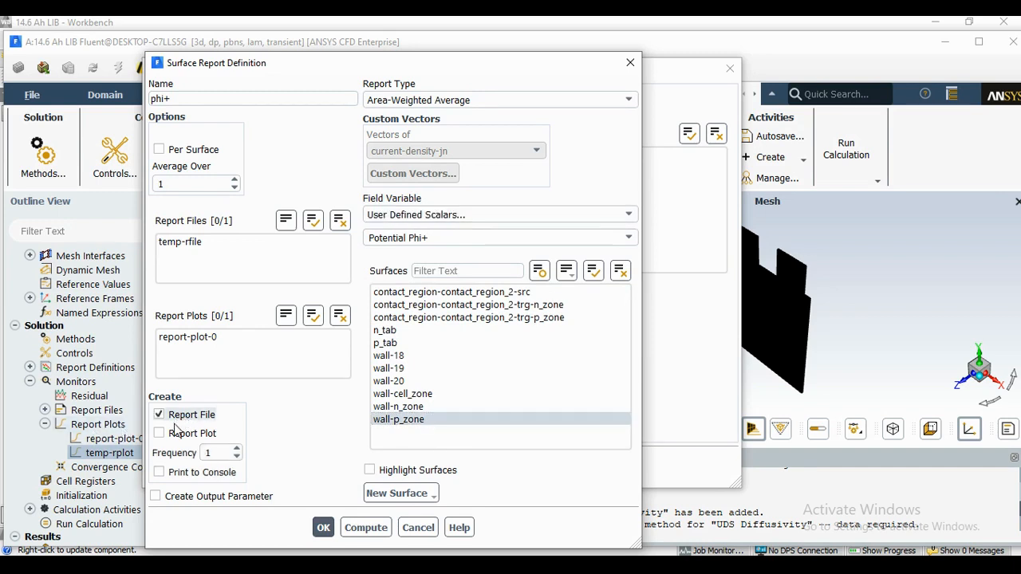
click(173, 472)
click(324, 527)
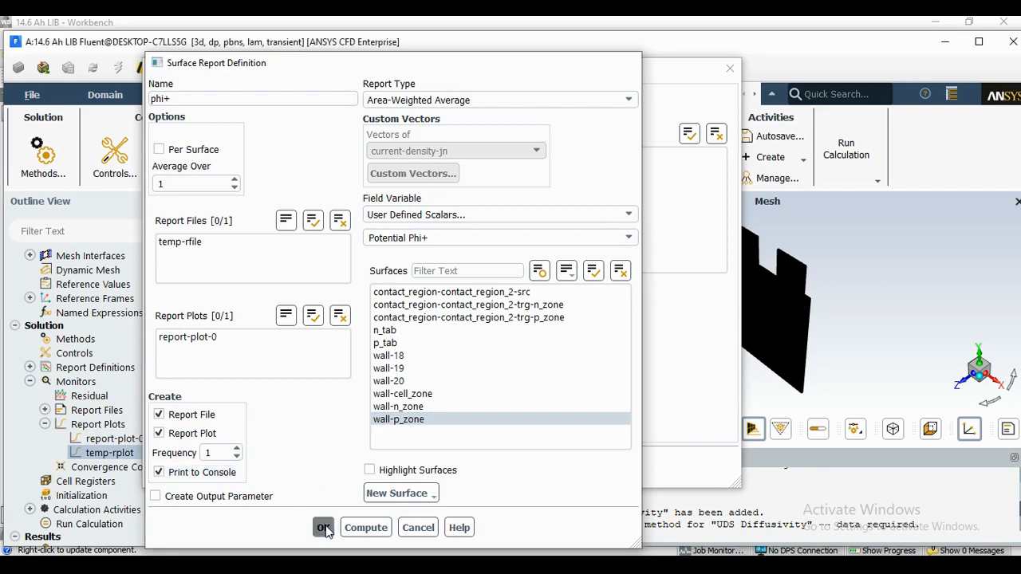
click(383, 468)
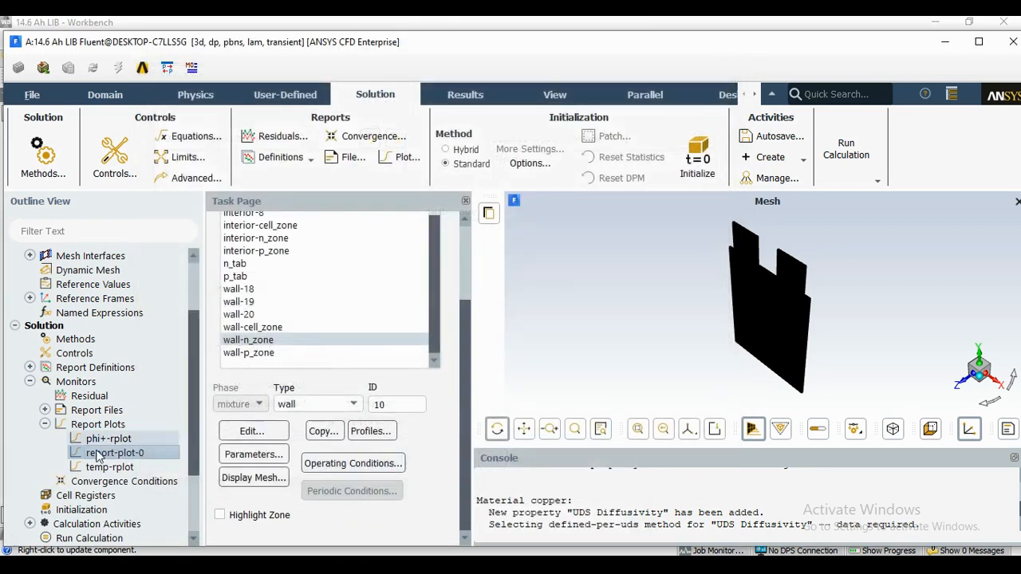
Open the phi+-rplot report plot and start a new volume integral report definition from it
click(46, 424)
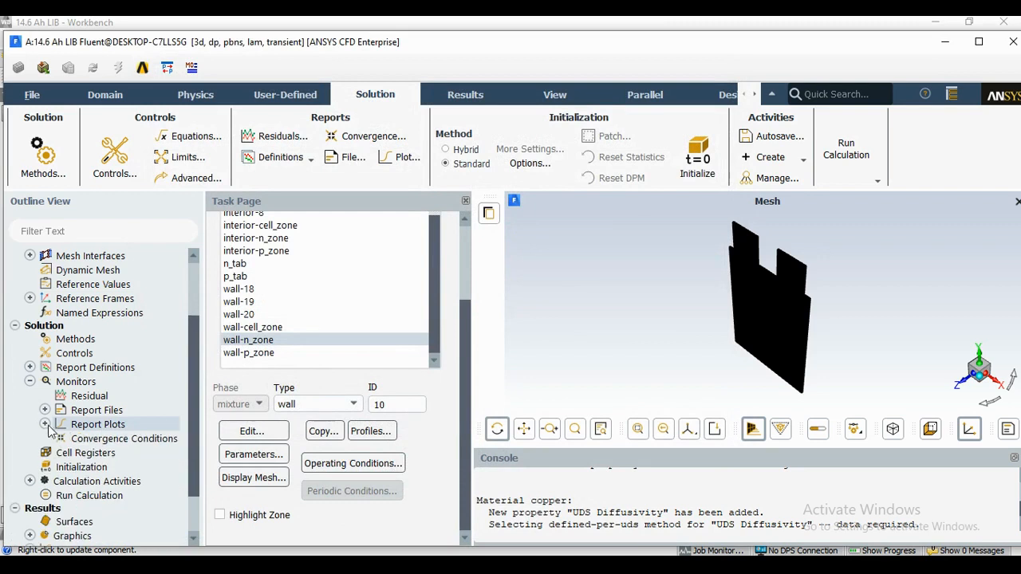
click(45, 424)
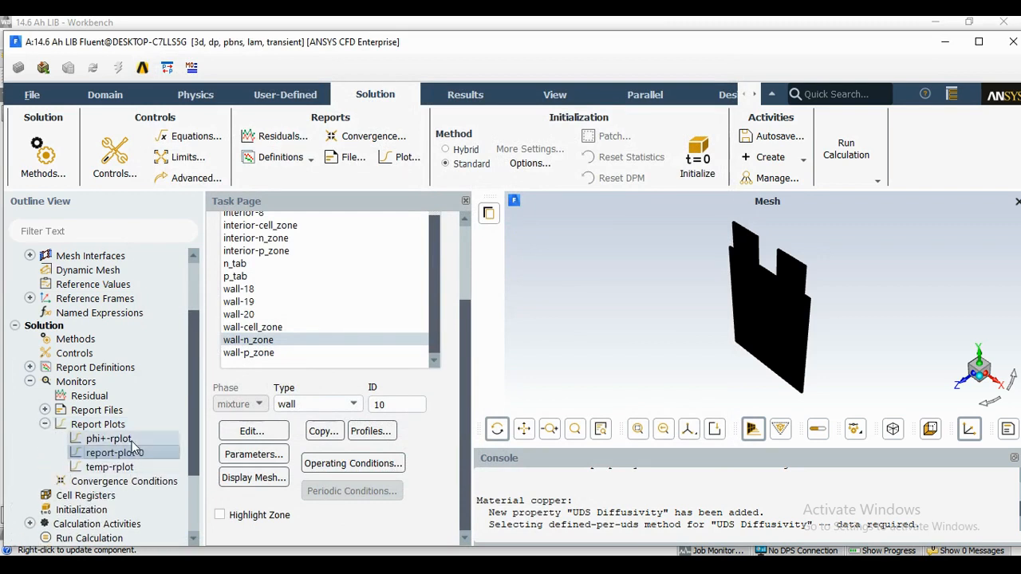
double_click(131, 444)
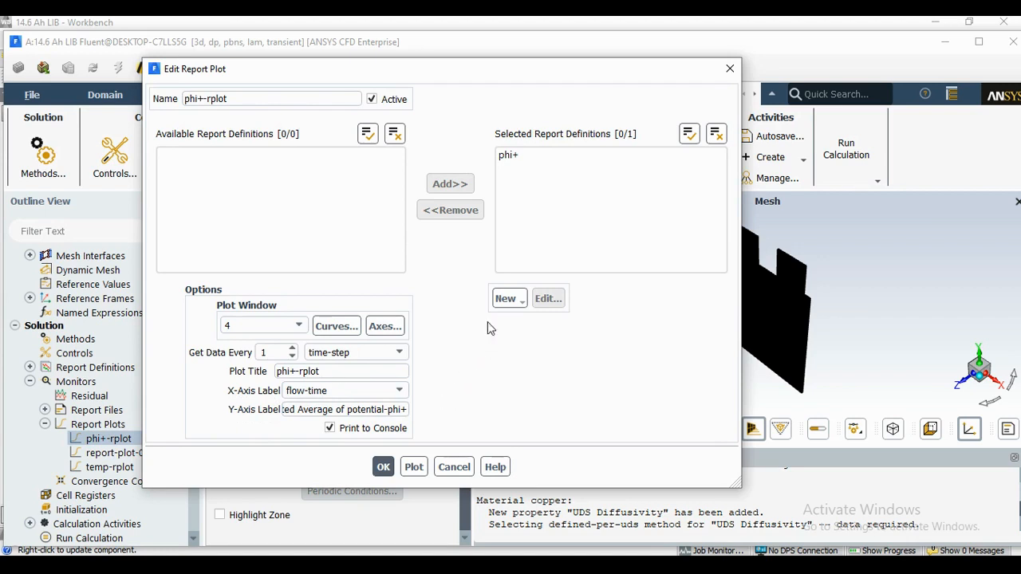
click(507, 299)
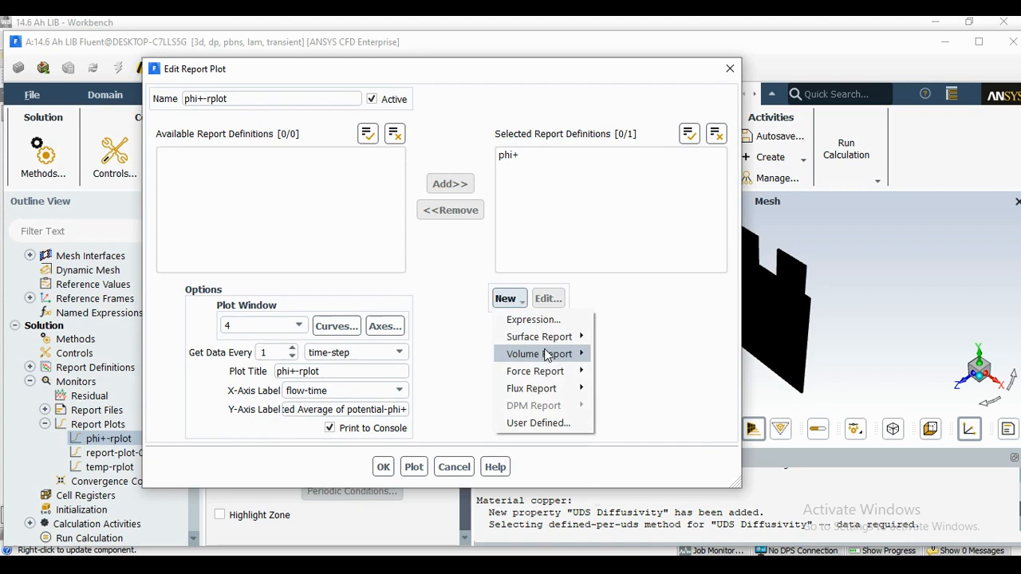
mouse_move(547, 357)
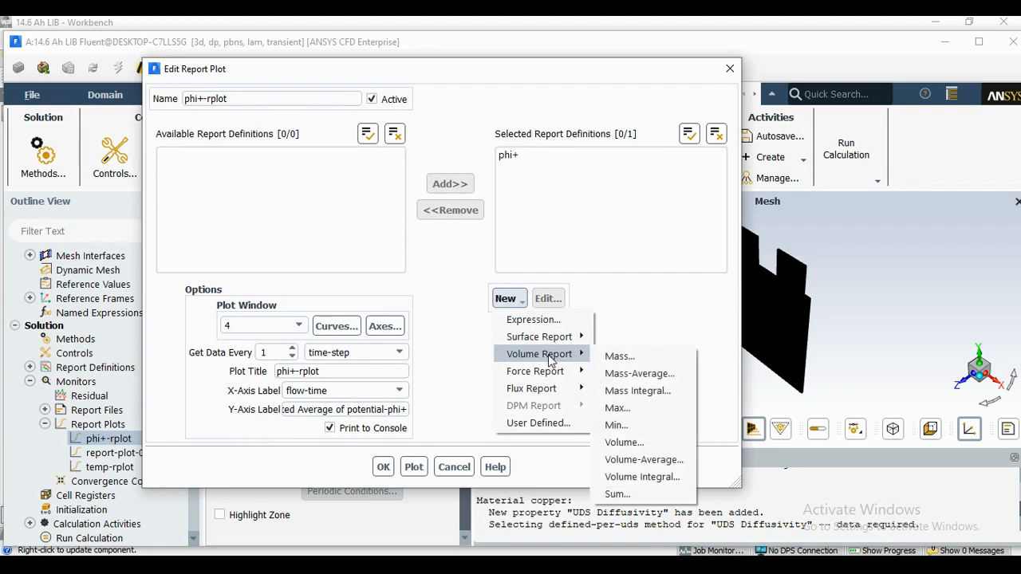
click(667, 479)
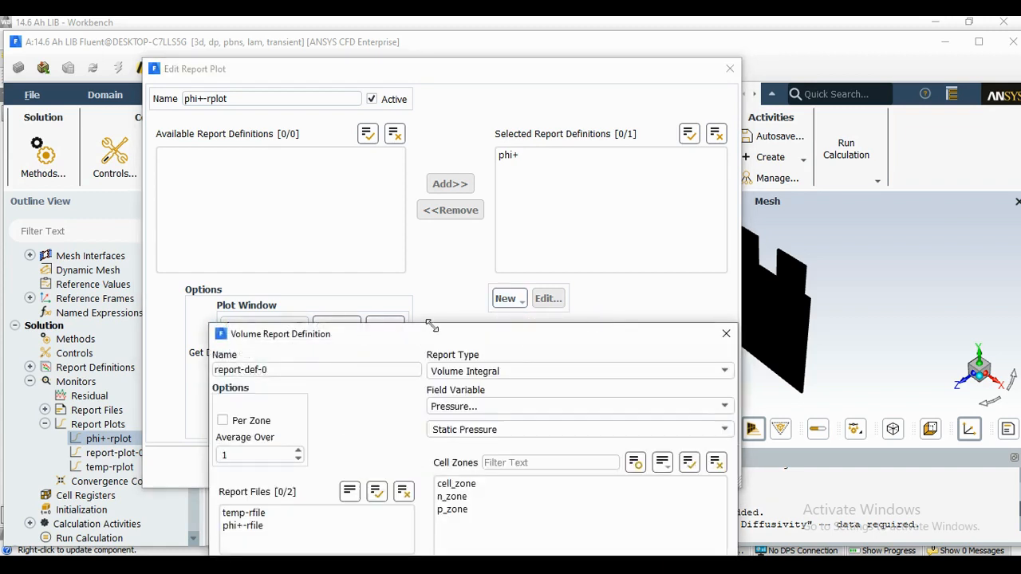
drag(421, 336, 399, 62)
Name the volume report current and have it track the user-defined memory variable Volumetric Current Source in cell_zone
drag(252, 97, 107, 105)
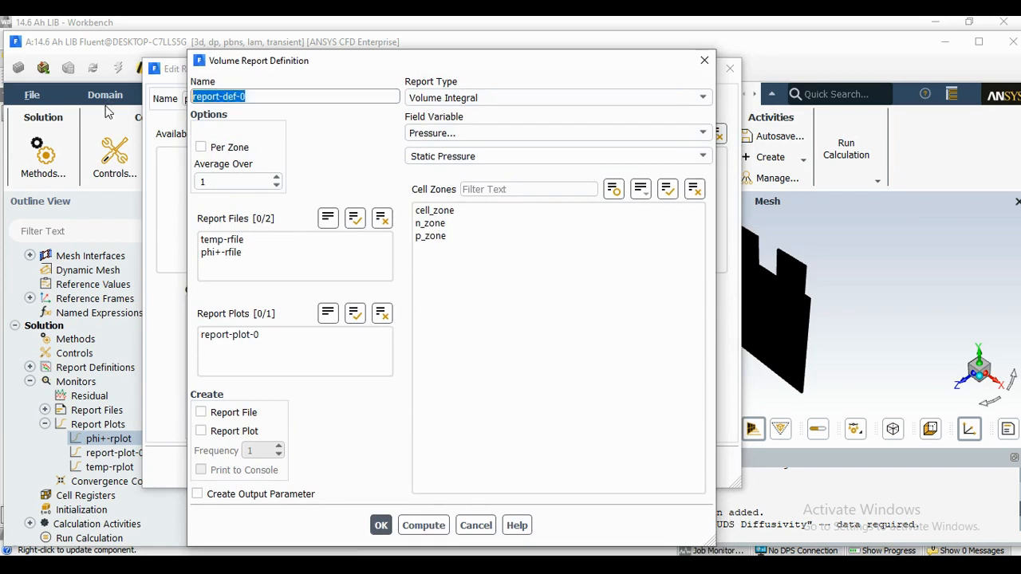
text(current)
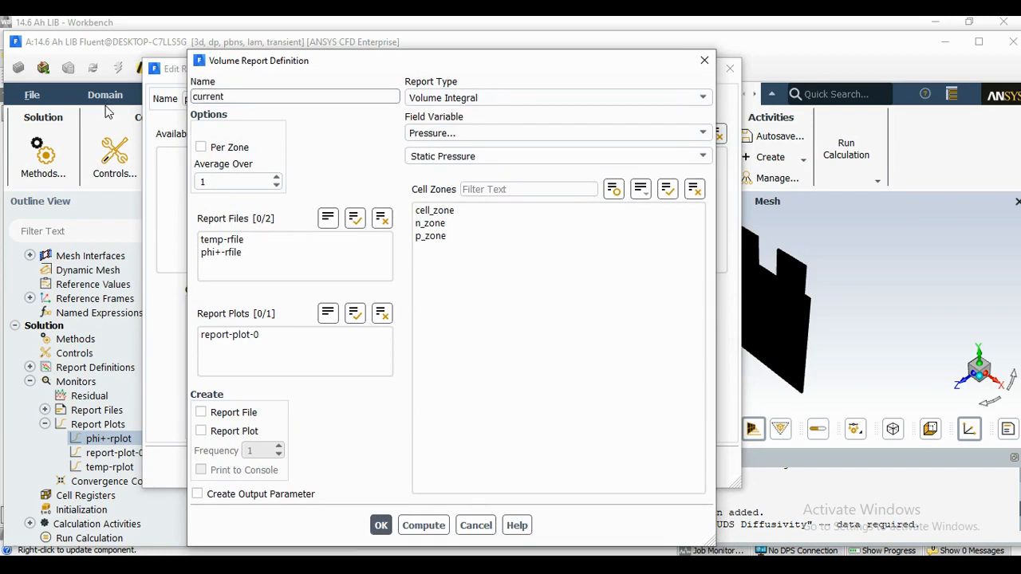
click(560, 130)
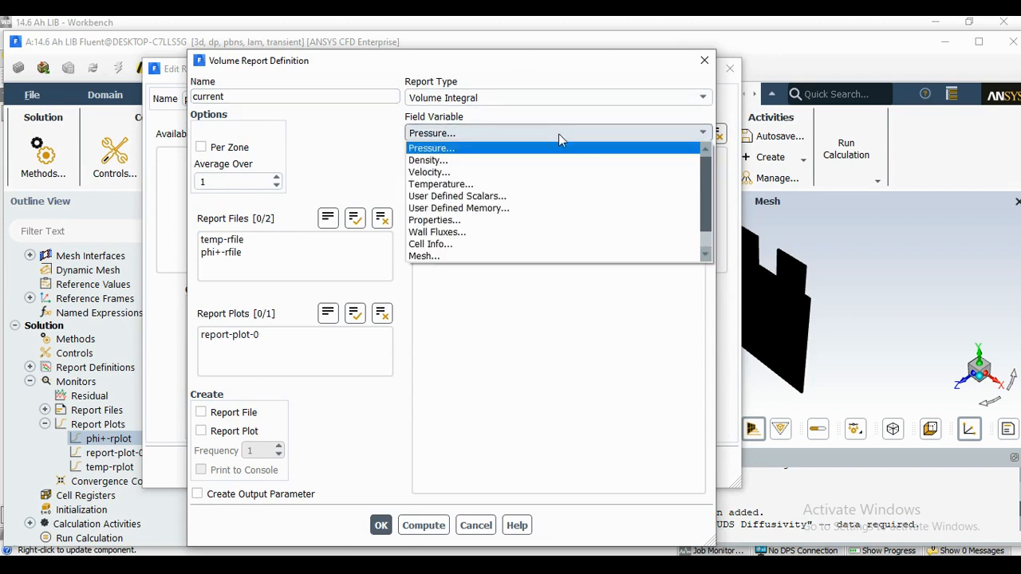
click(556, 211)
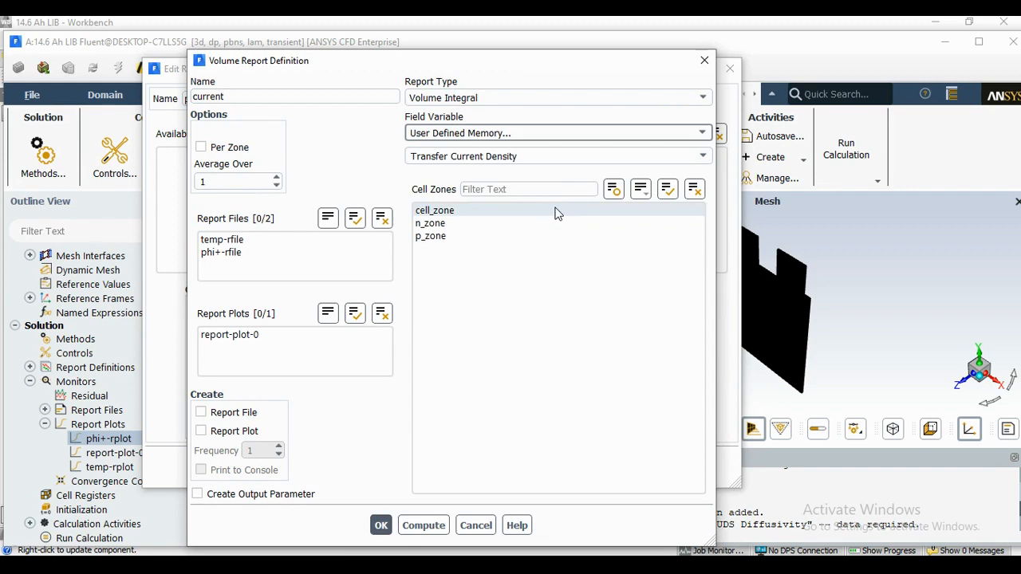
click(703, 158)
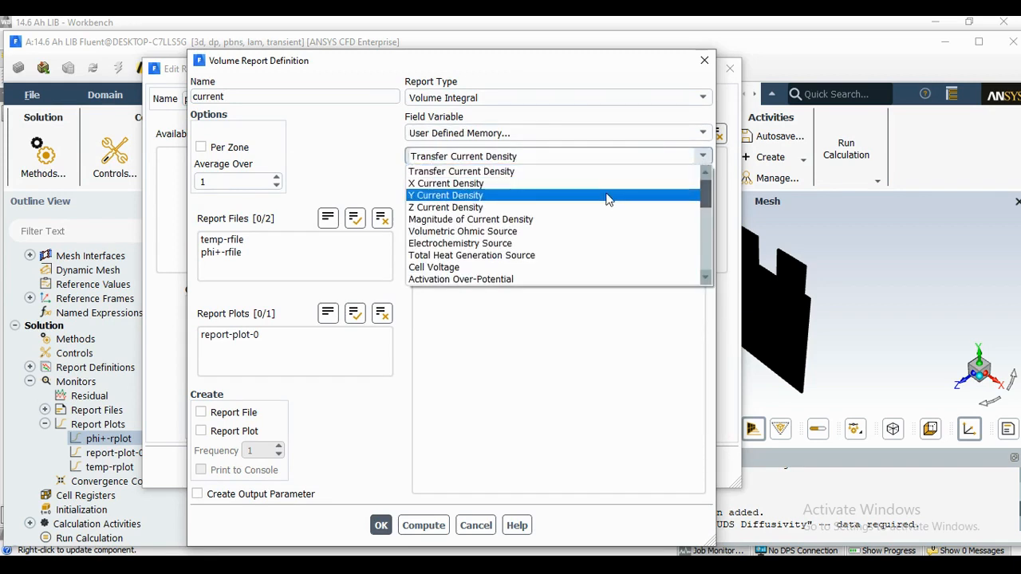
scroll(606, 221, down, 2)
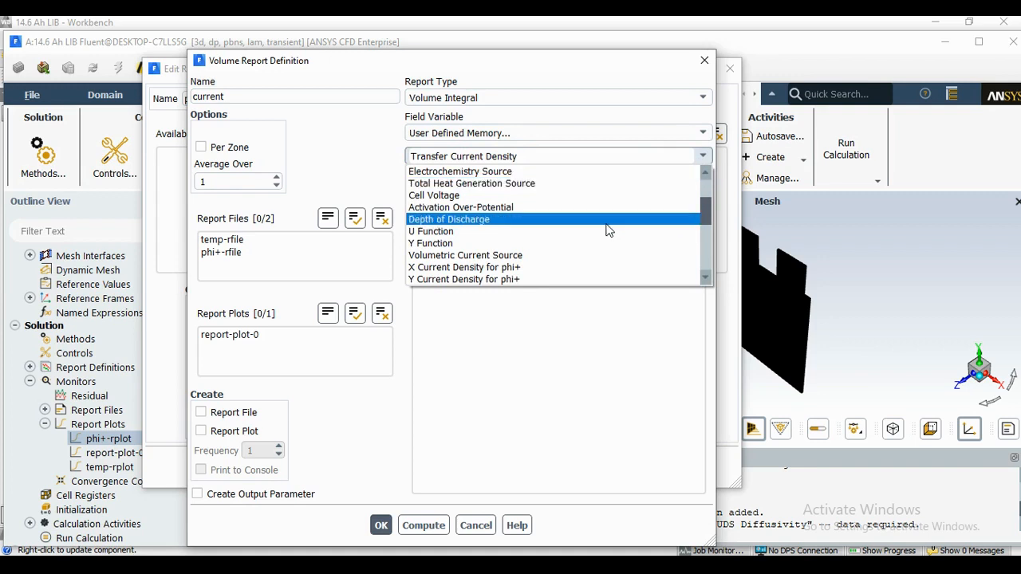
click(532, 257)
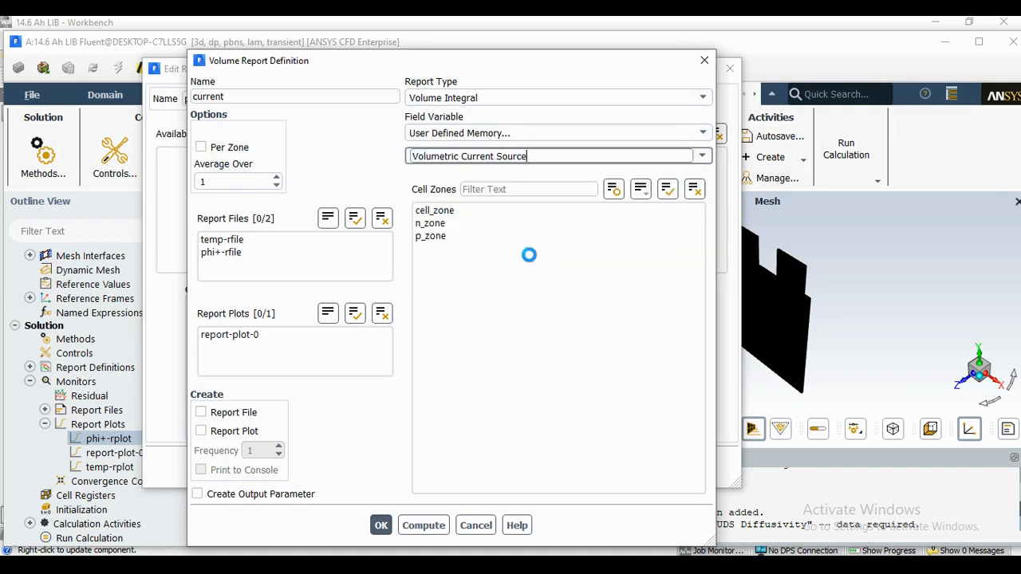
click(459, 213)
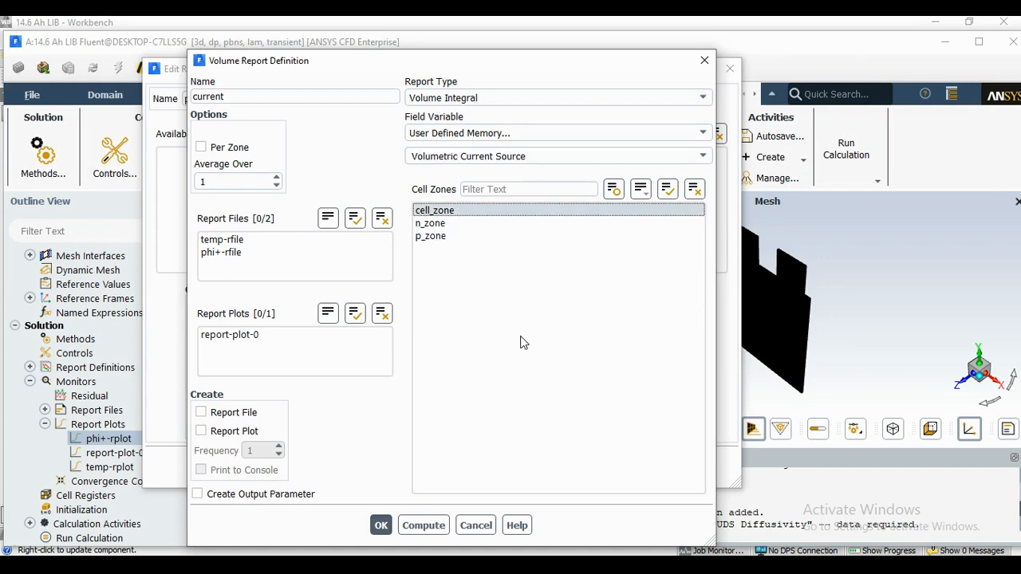
Enable the report file, report plot and console printing for the current report, and save the report and plot definitions
click(201, 413)
click(200, 431)
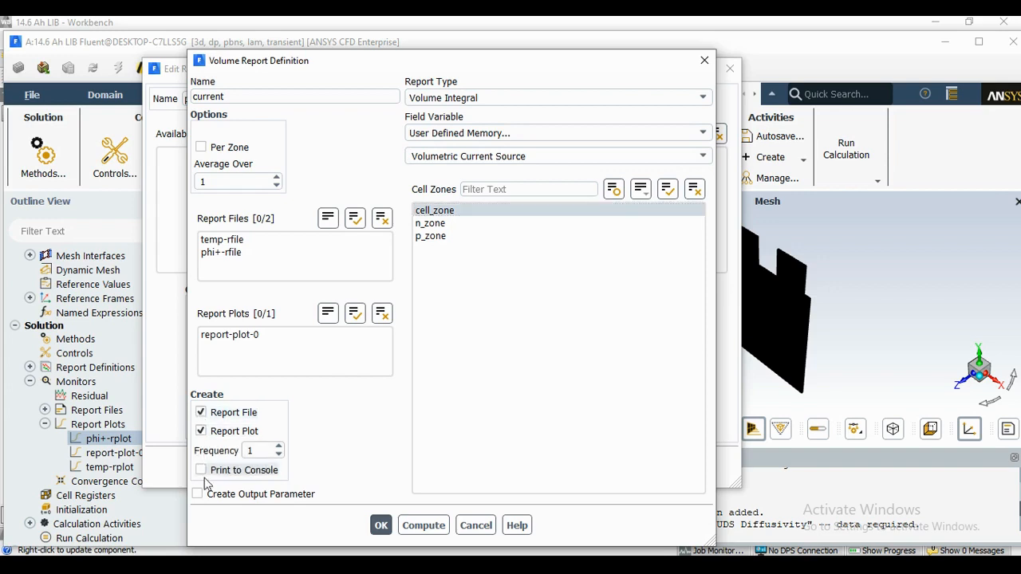
click(202, 470)
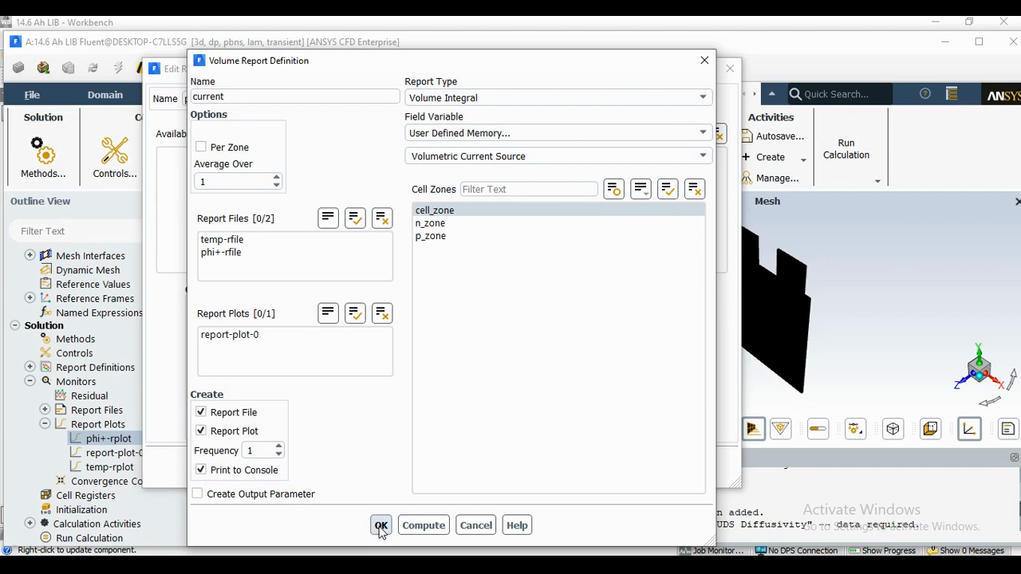
click(380, 527)
click(380, 466)
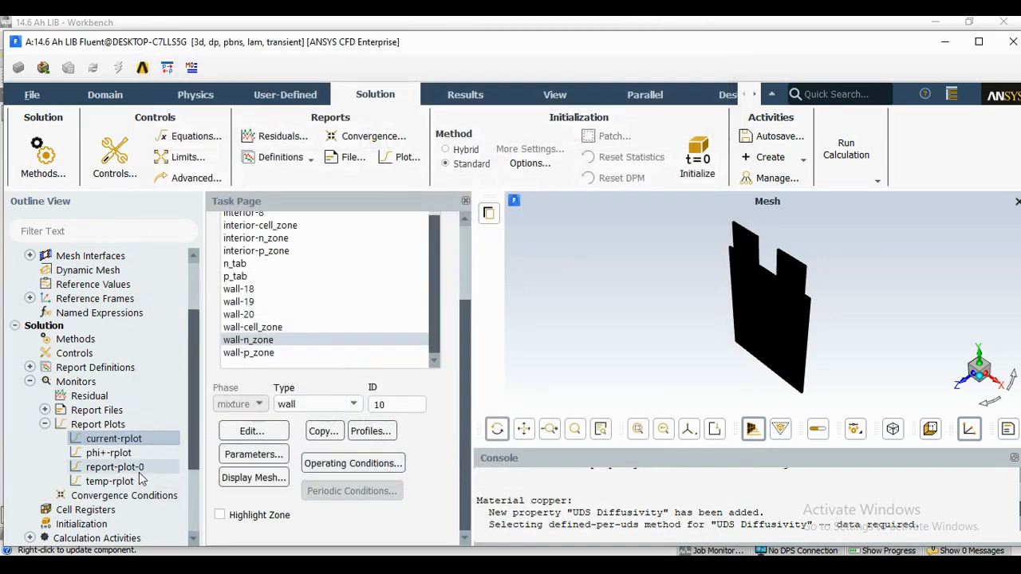
Review the settings and selected report definition of the current-rplot report plot, and close it
click(46, 425)
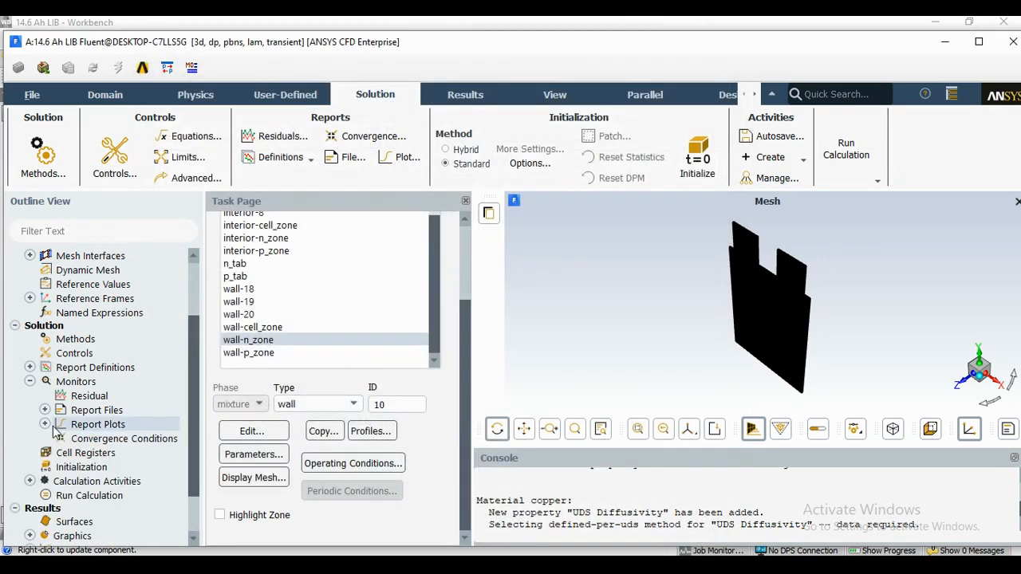
click(45, 425)
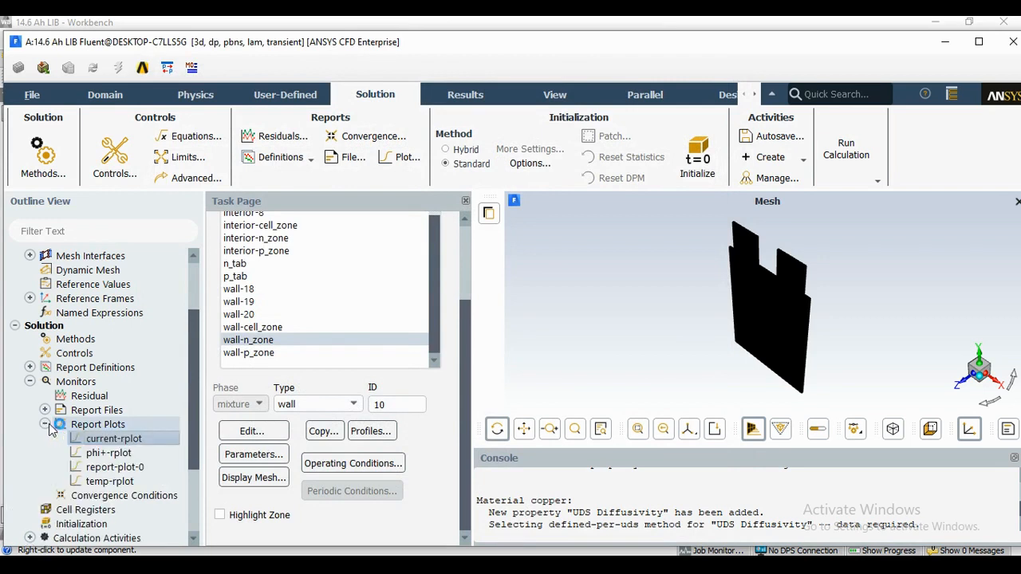
double_click(134, 440)
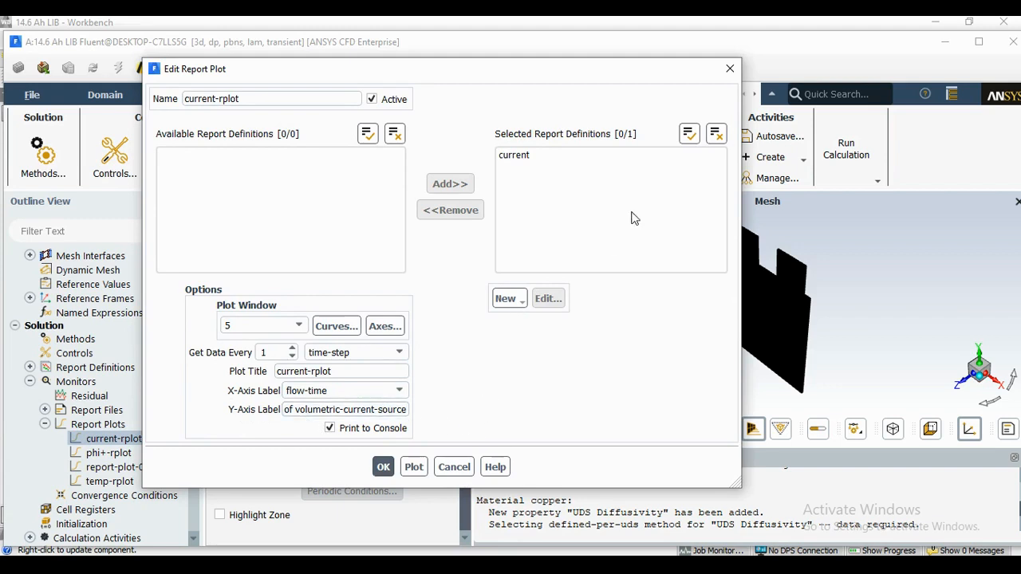
click(383, 467)
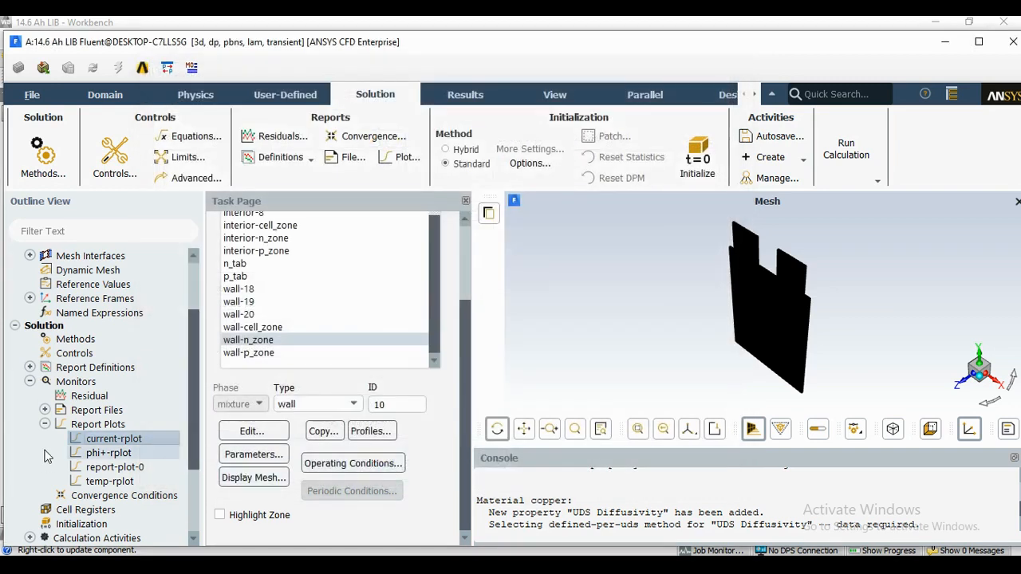
click(45, 424)
Set the solution initialization method to Hybrid Initialization
scroll(178, 416, down, 2)
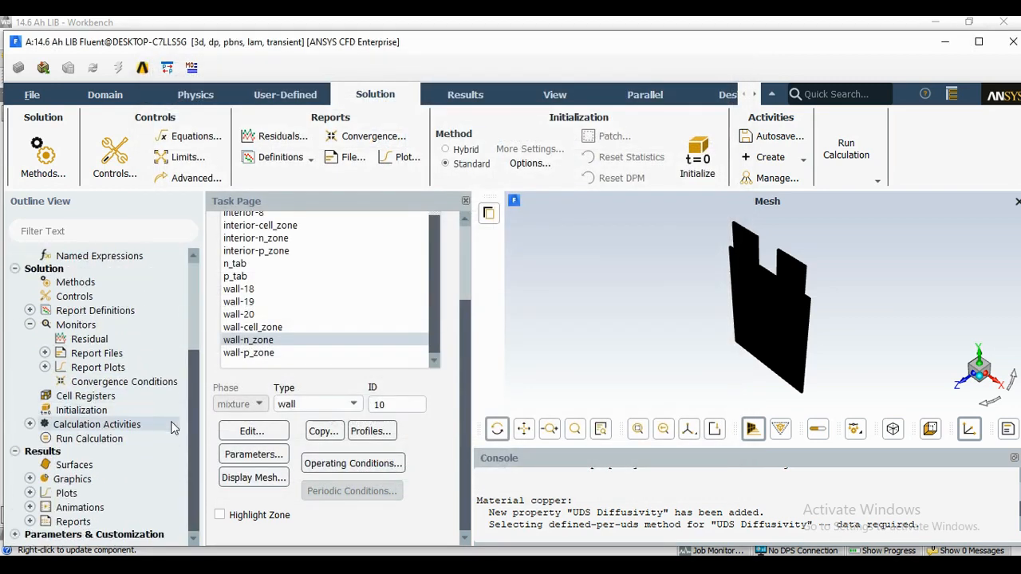
click(104, 413)
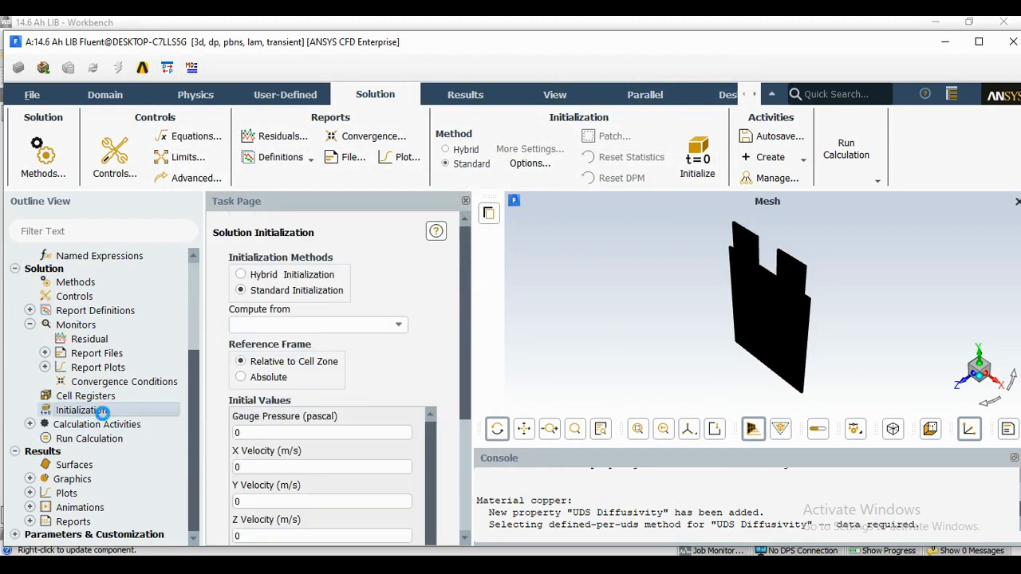
click(240, 274)
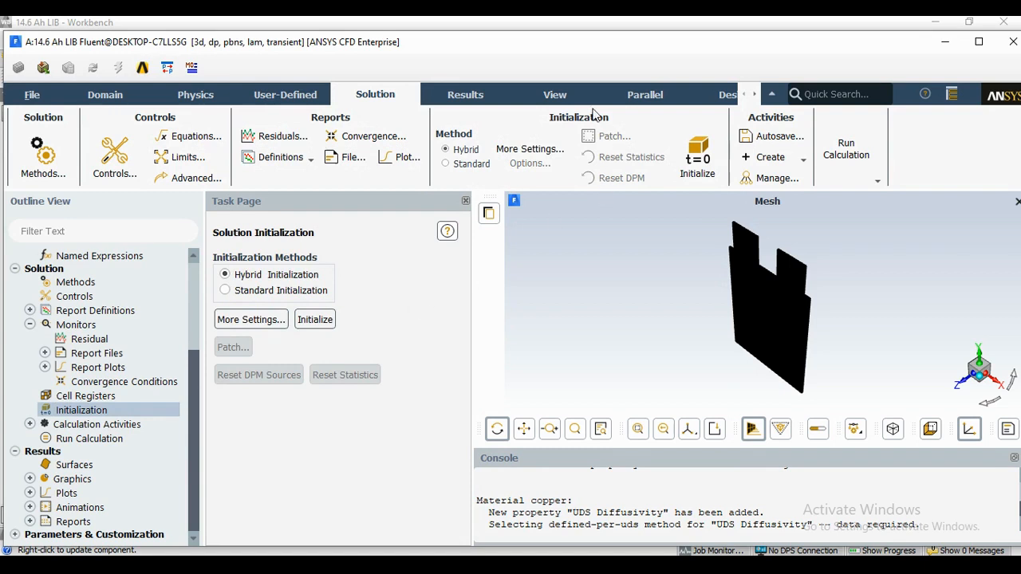
Open the mesh adaption controls and start a new region cell register
click(106, 97)
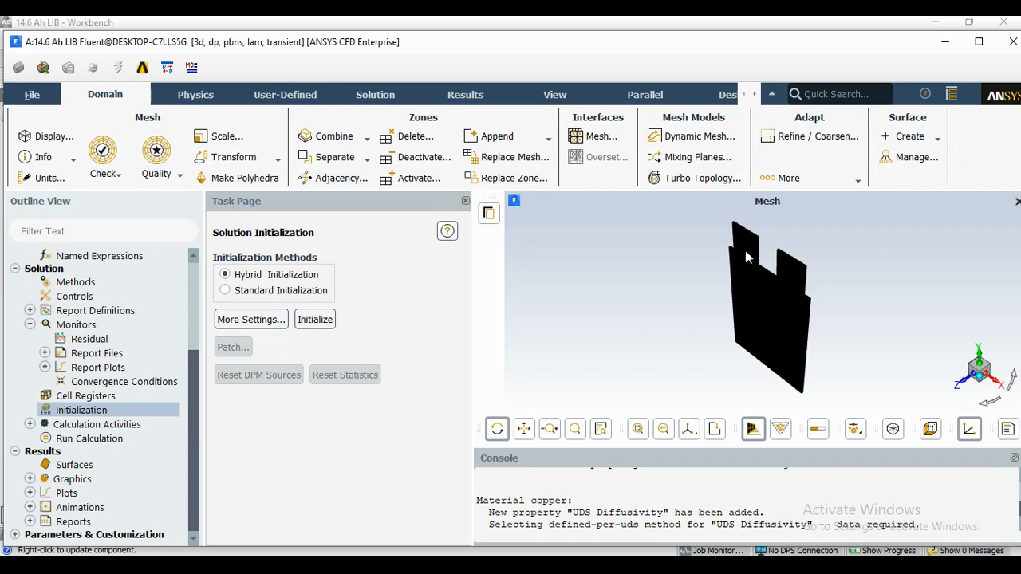
click(840, 140)
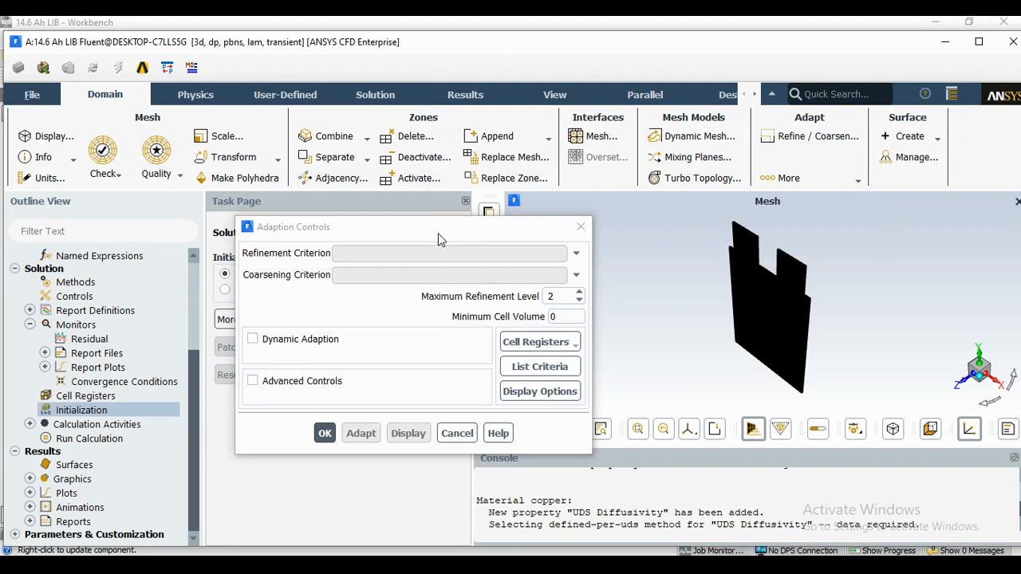
drag(438, 231, 442, 129)
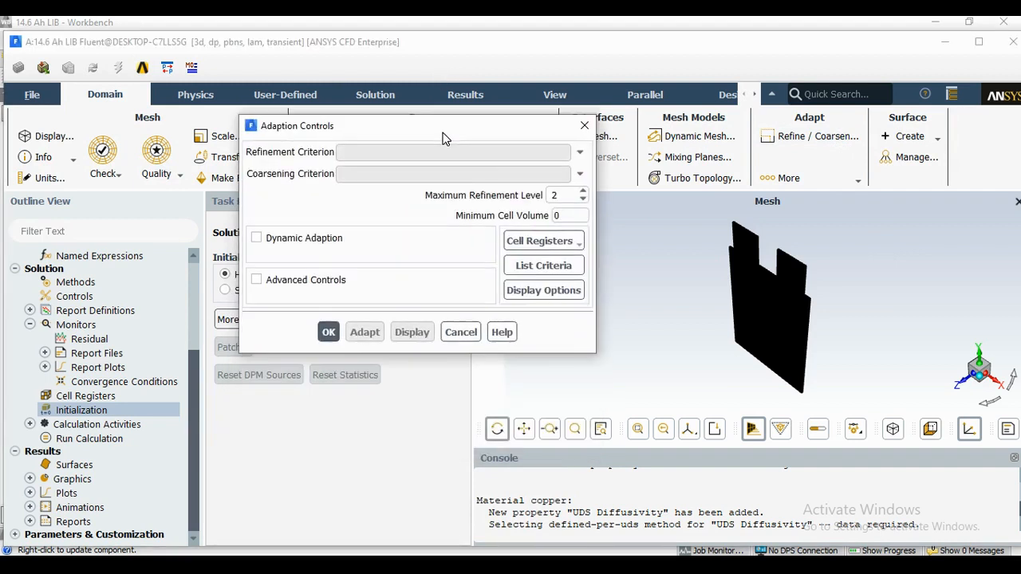
click(572, 246)
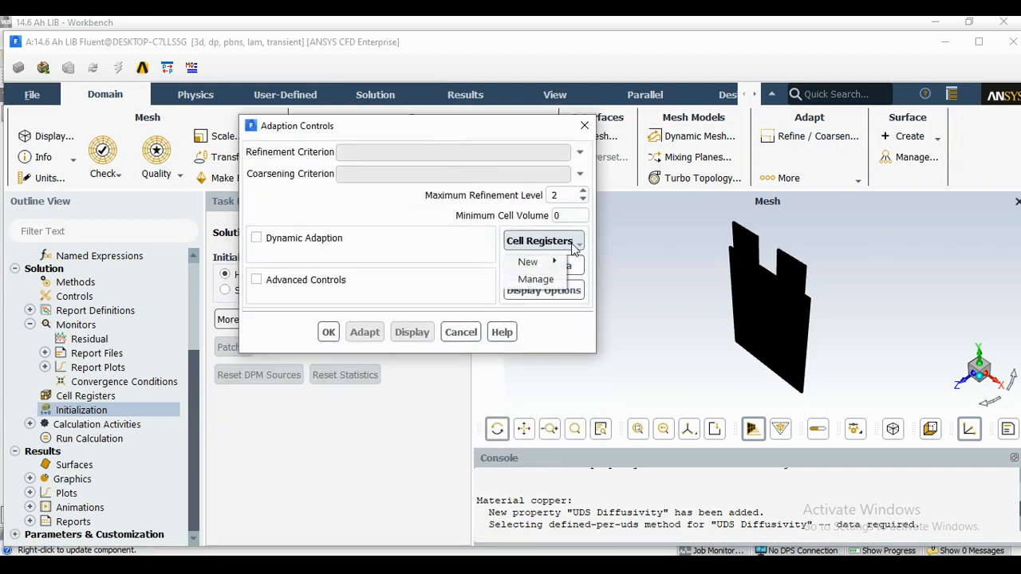
mouse_move(549, 268)
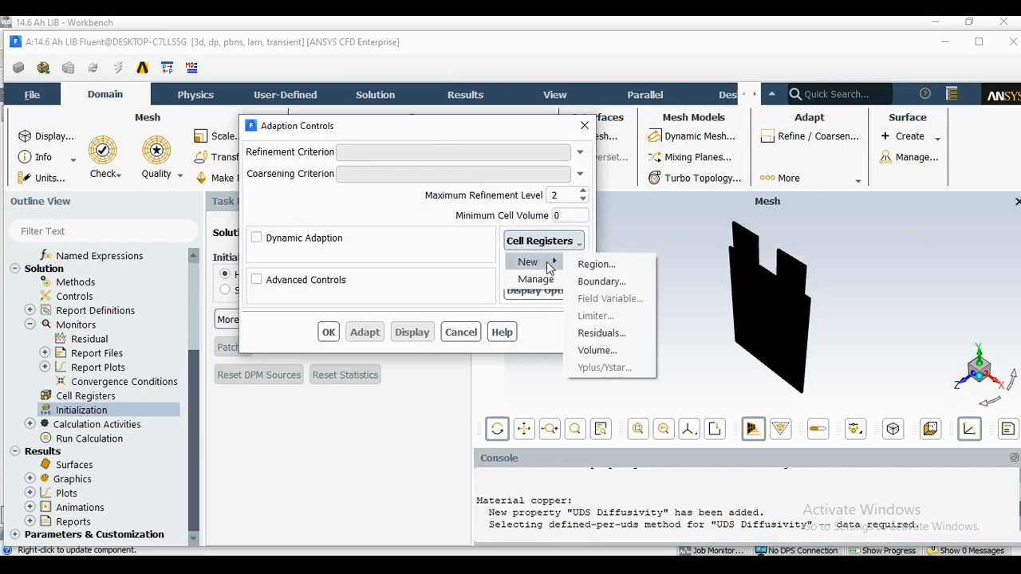
click(624, 263)
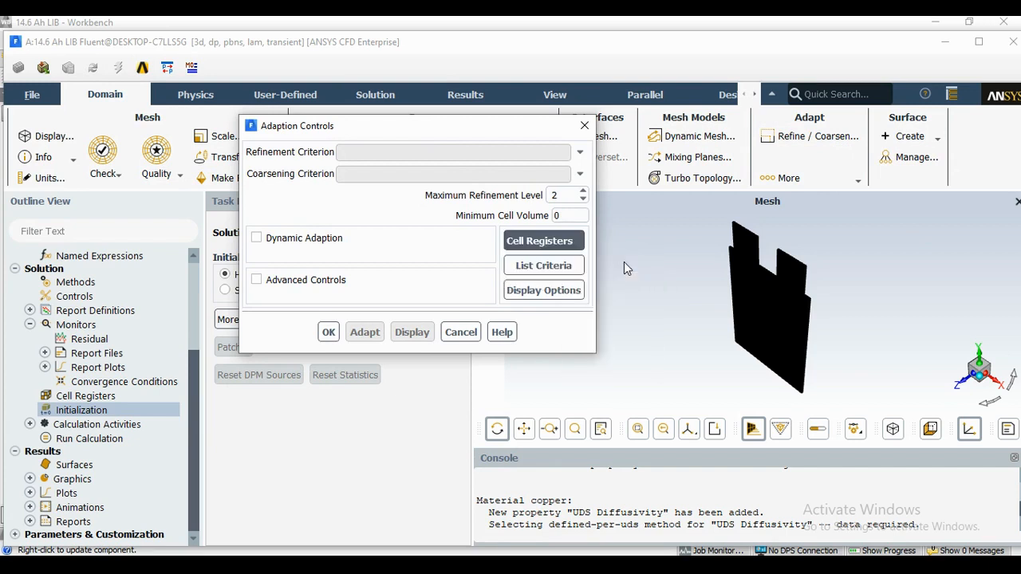
drag(399, 328, 426, 94)
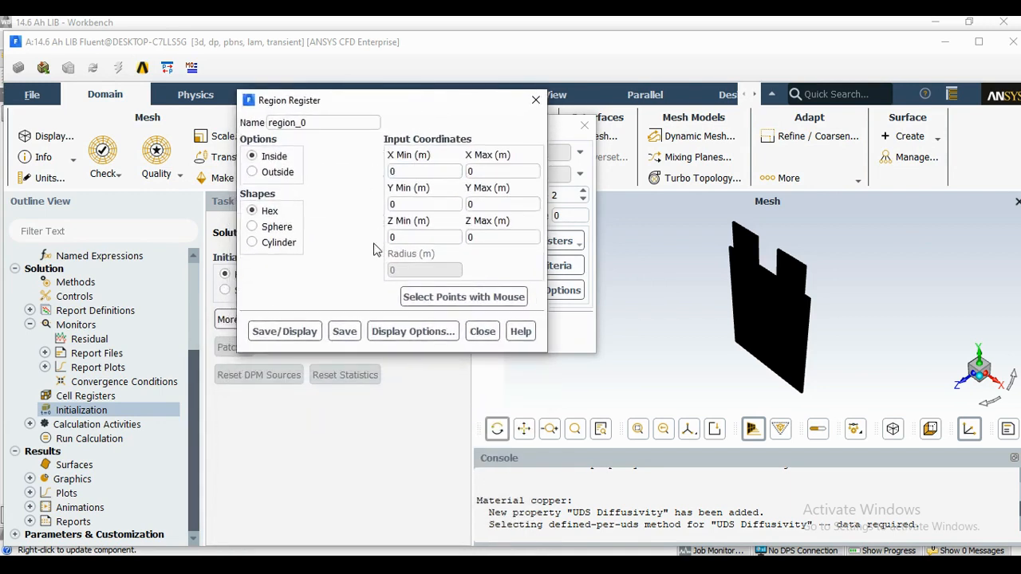
Set the hex region's X range to -0.01 to 0.01 m and its Z range to -1 to 1 m
click(405, 173)
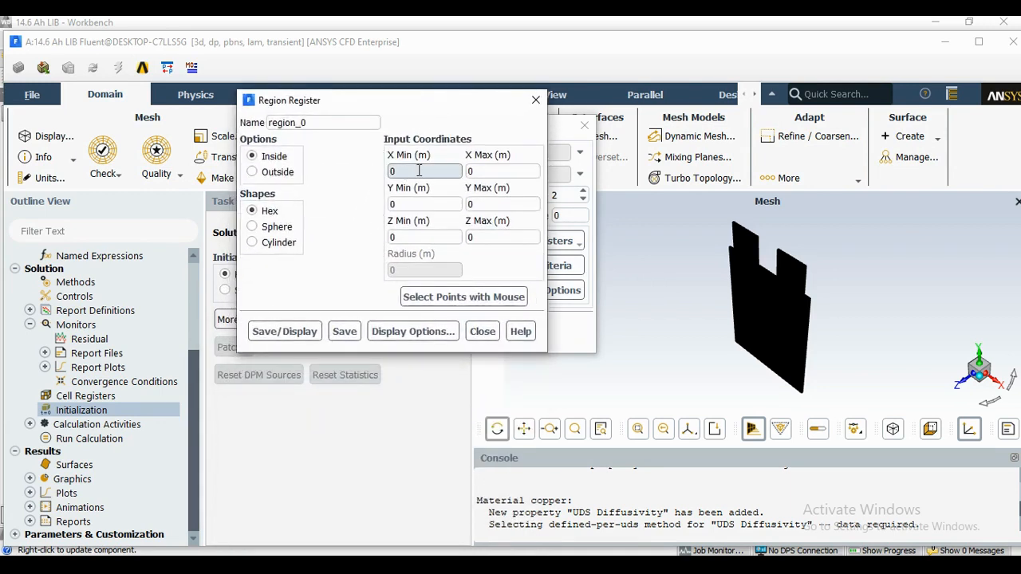
drag(418, 170, 359, 177)
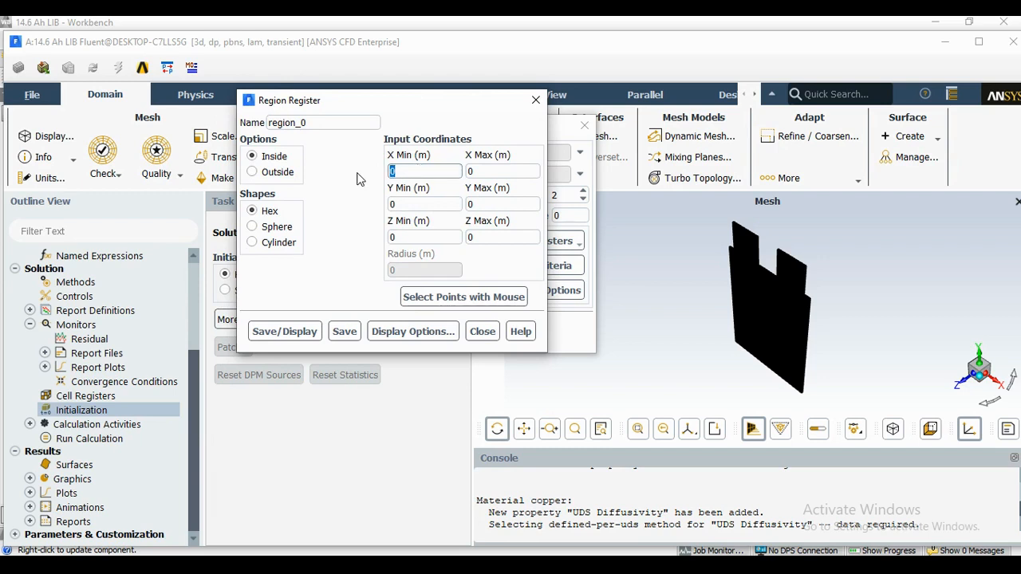
text(-0.0)
text(1)
key(Tab)
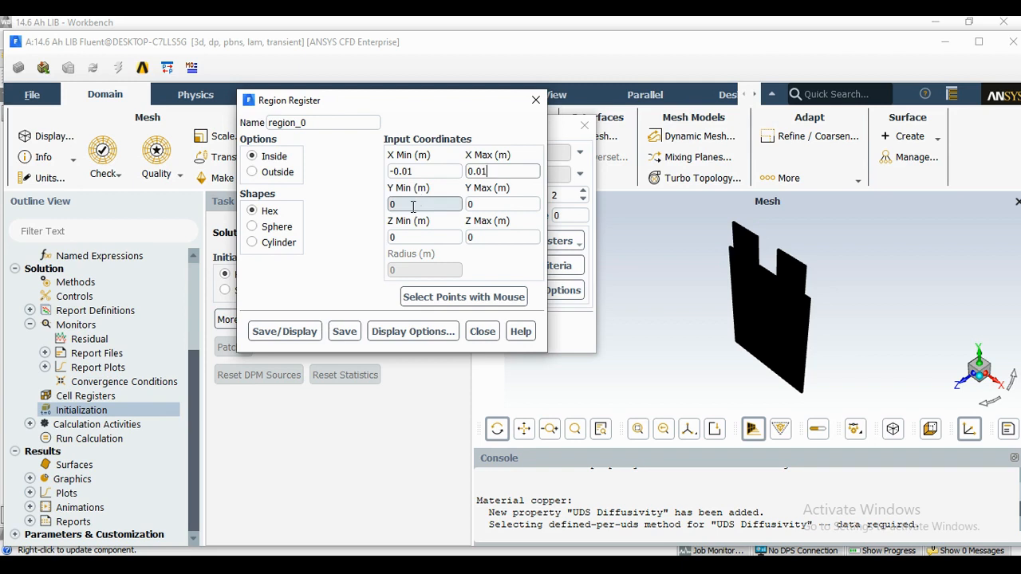
click(403, 237)
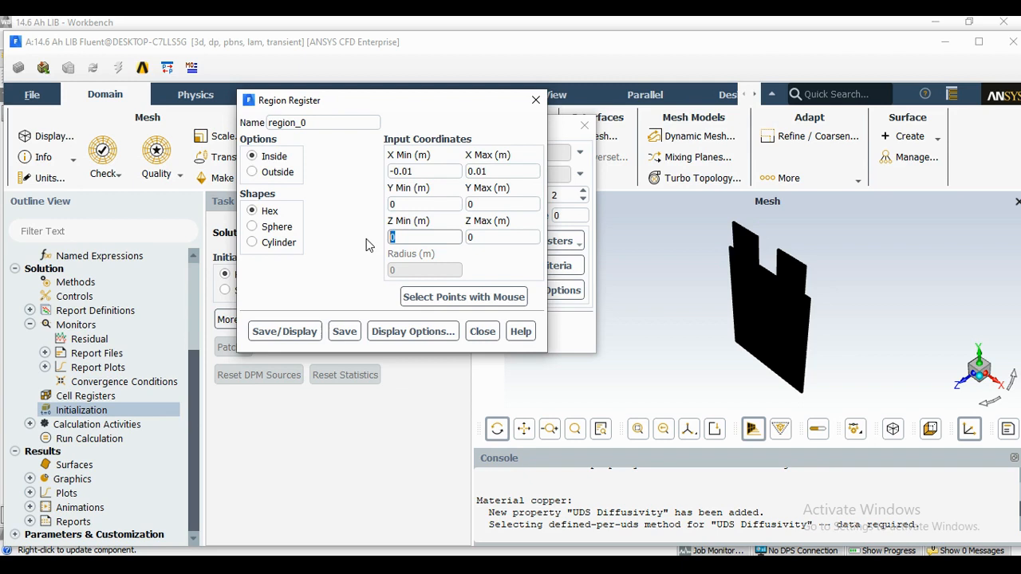
text(-1)
key(Tab)
text(1)
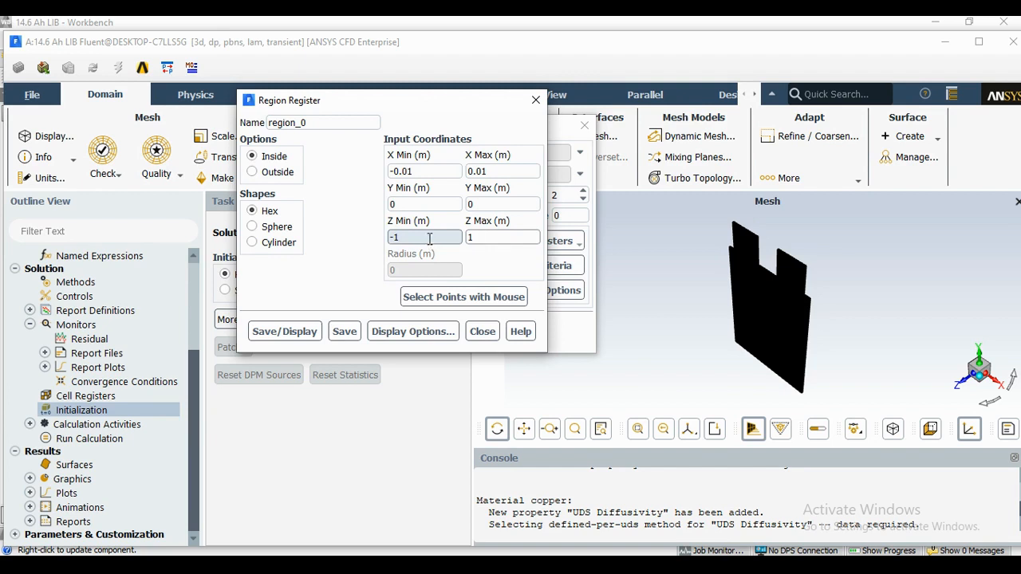
Set the hex region's Y range to 0.08 to 0.11 m
click(412, 206)
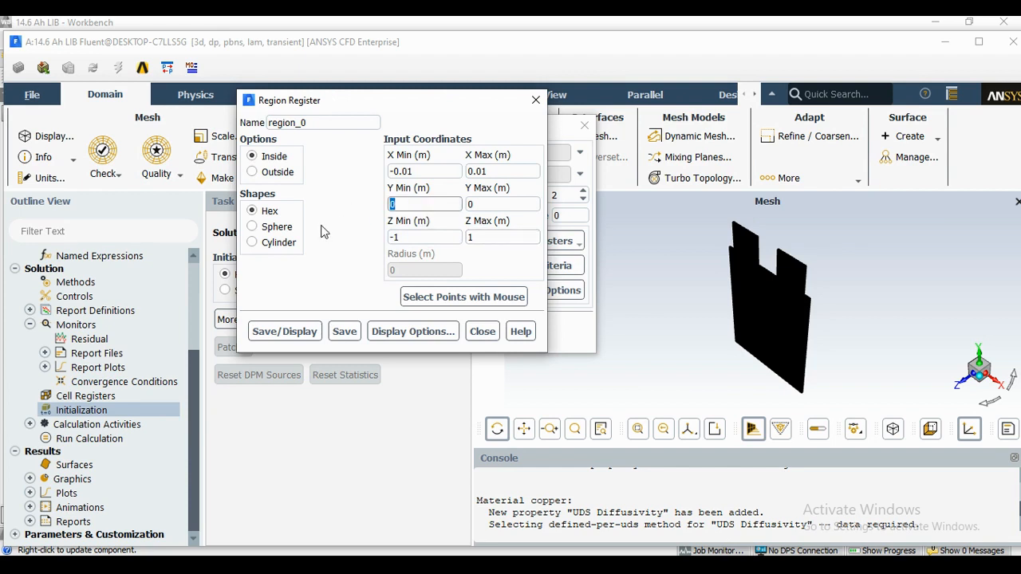
text(0.08)
click(489, 202)
text(.11)
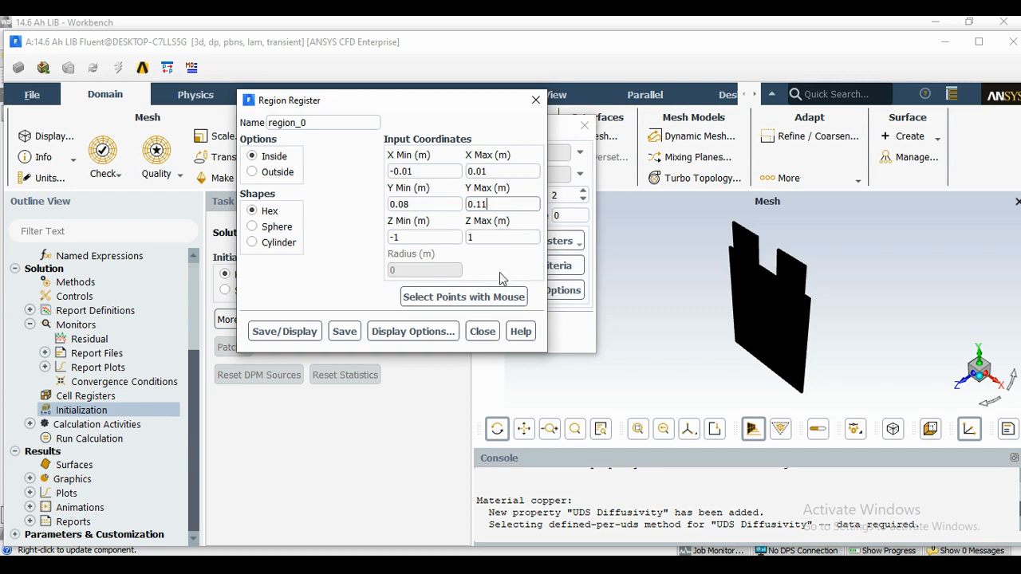
Save and display the region register, view it along the Z axis, and close the register and adaption dialogs
click(281, 337)
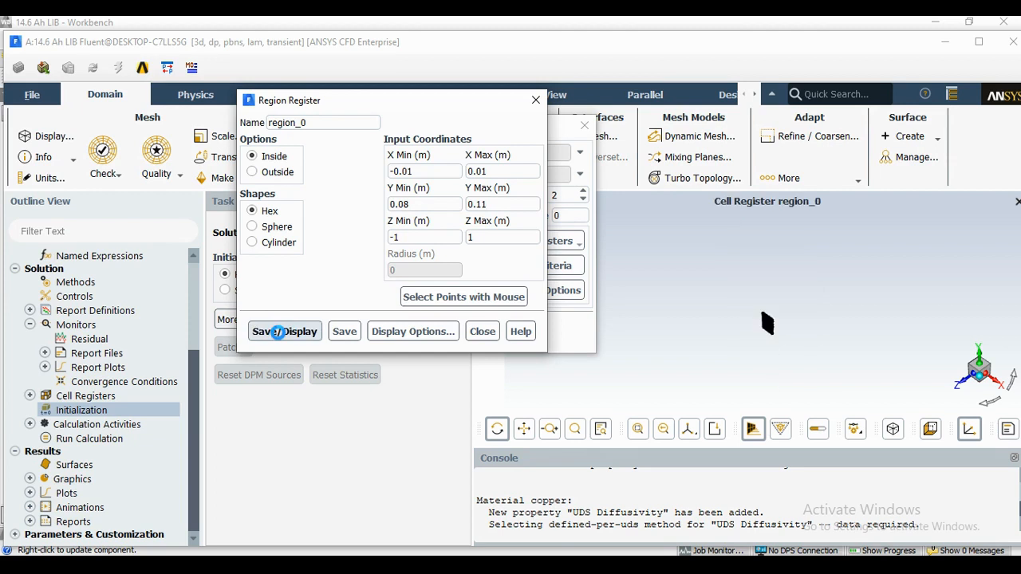
click(968, 383)
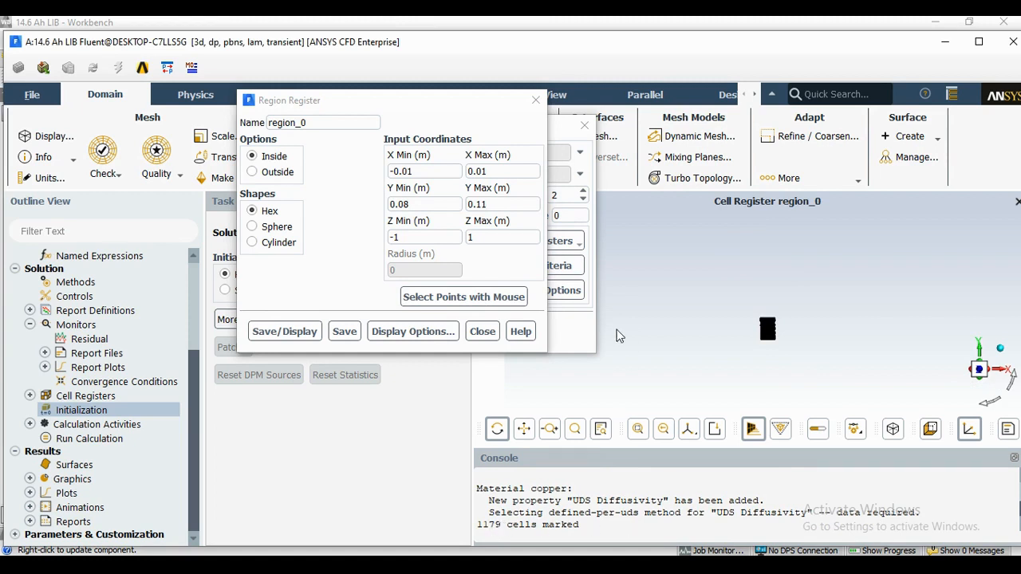
click(482, 331)
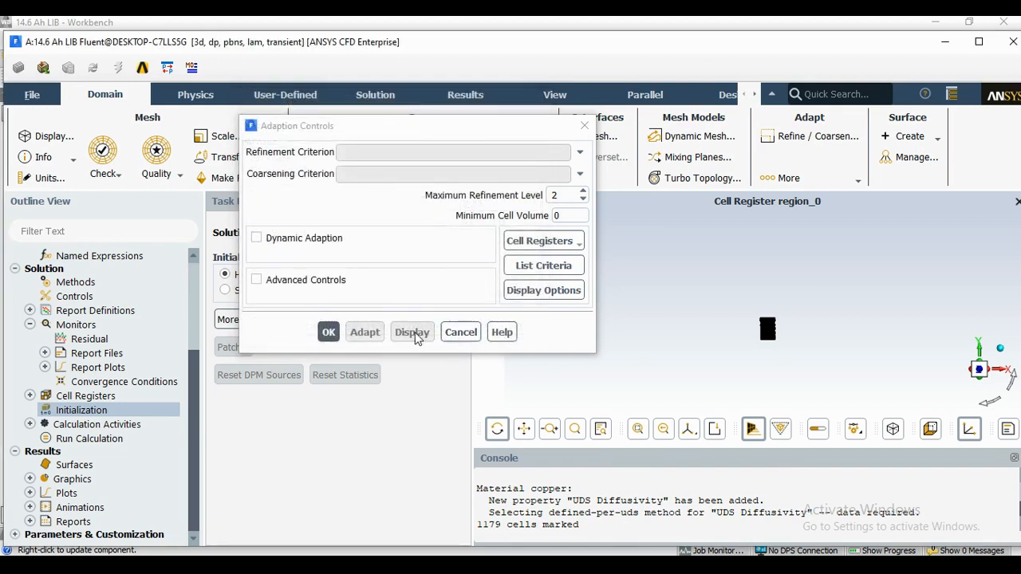
click(328, 331)
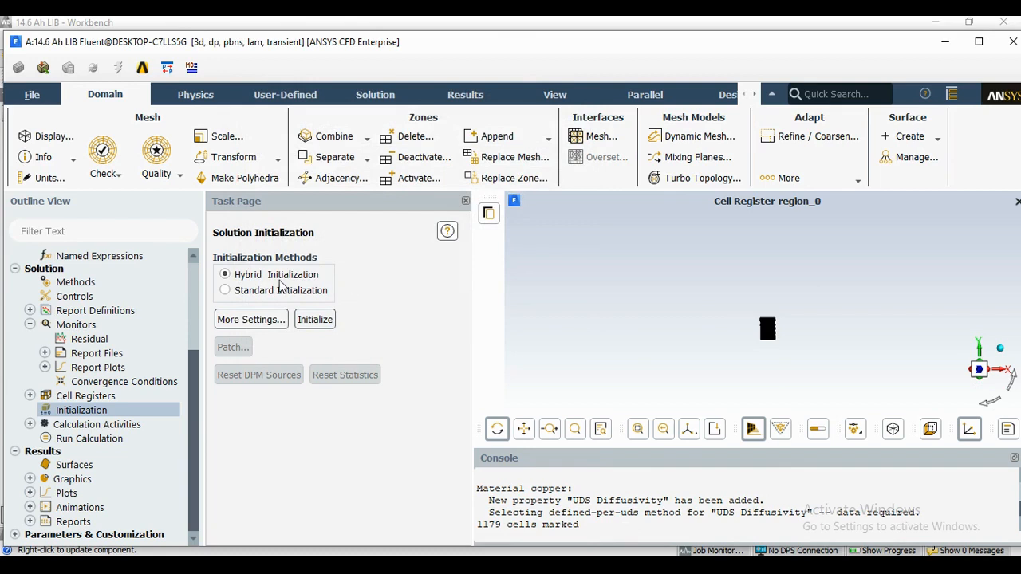
Initialize the solution and patch the region_0 register with a Short Circuit Resistance value of 5e-7
click(317, 320)
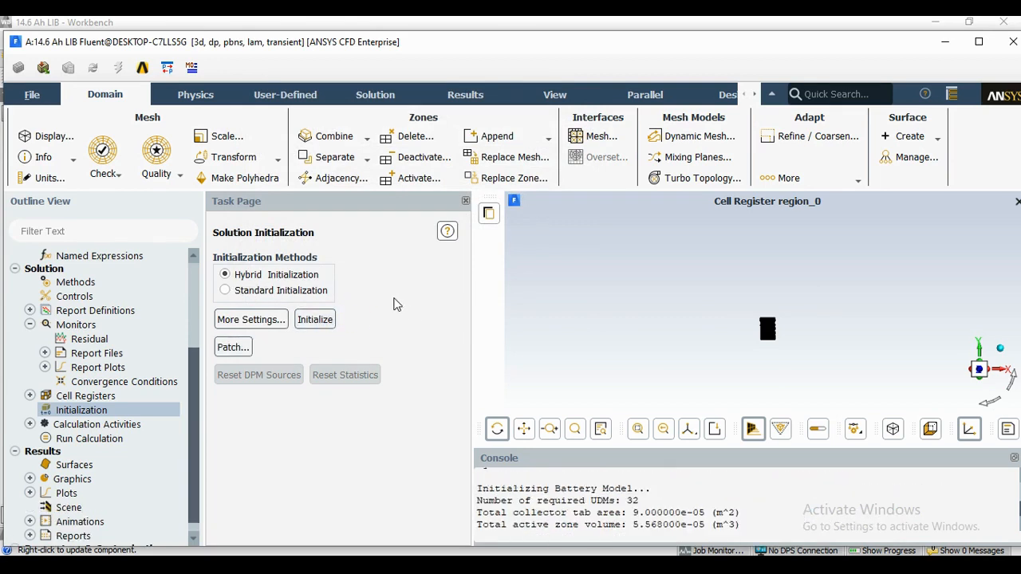
click(231, 347)
drag(391, 219, 304, 92)
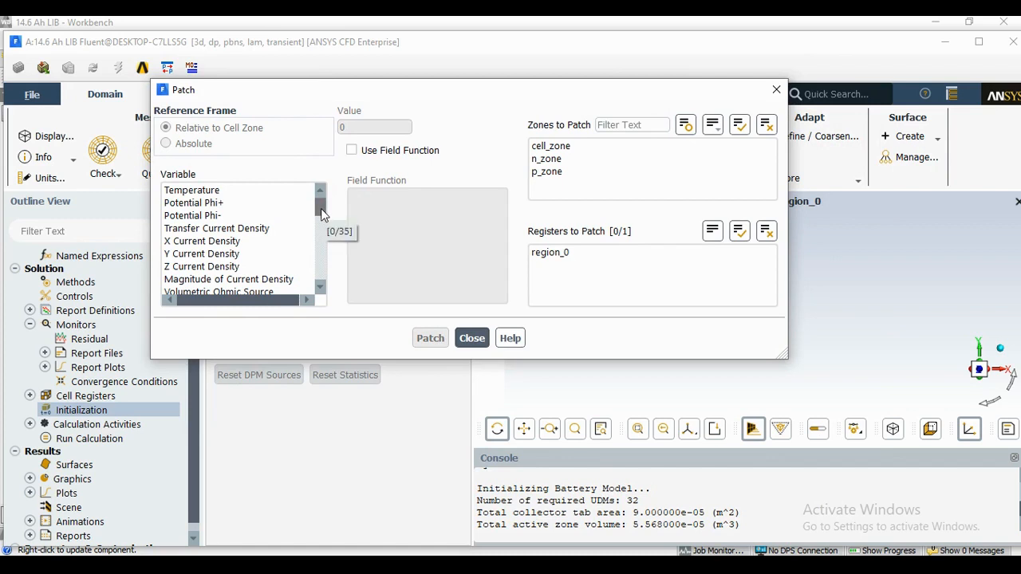
drag(321, 208, 322, 261)
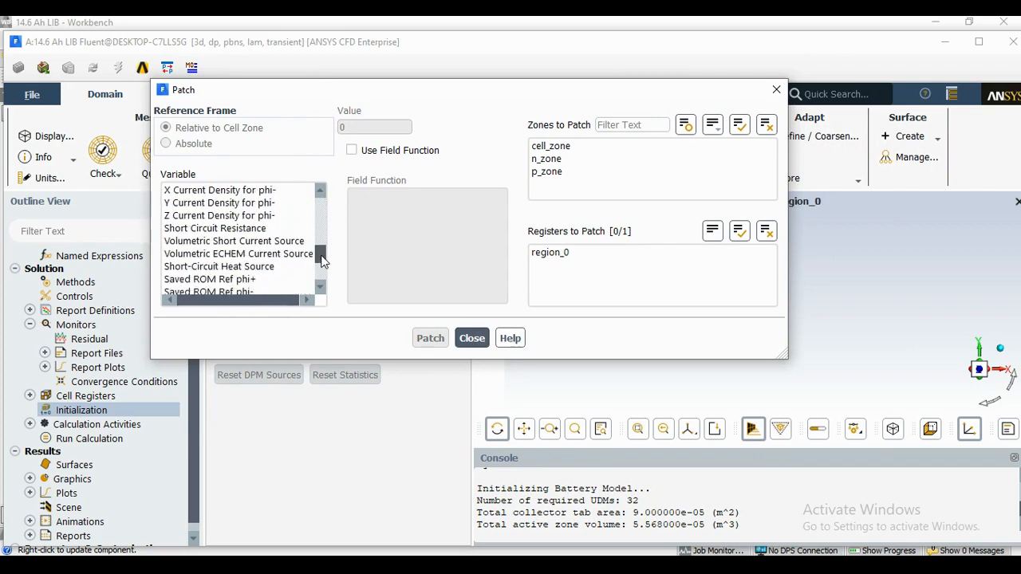
click(263, 229)
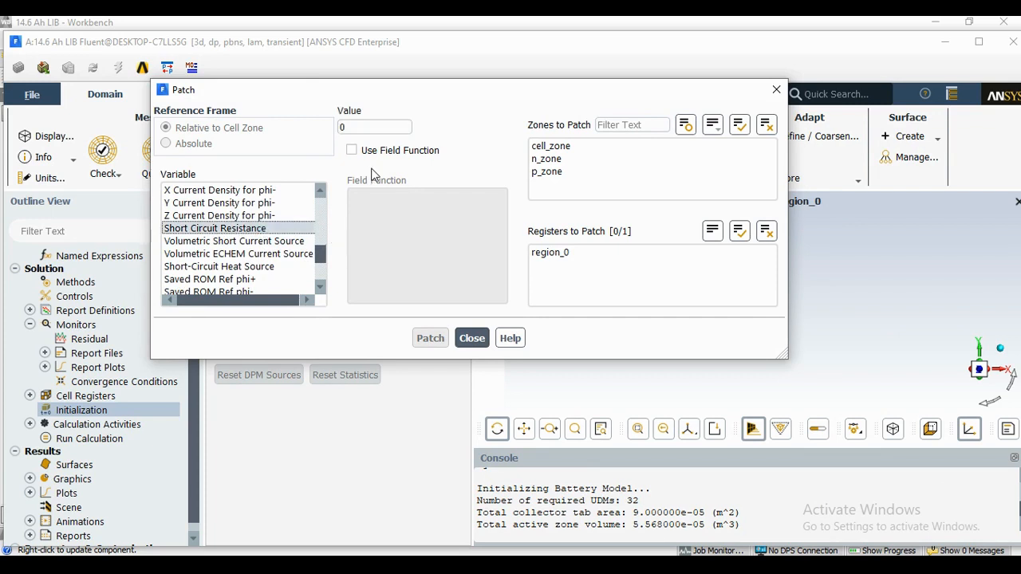
double_click(359, 127)
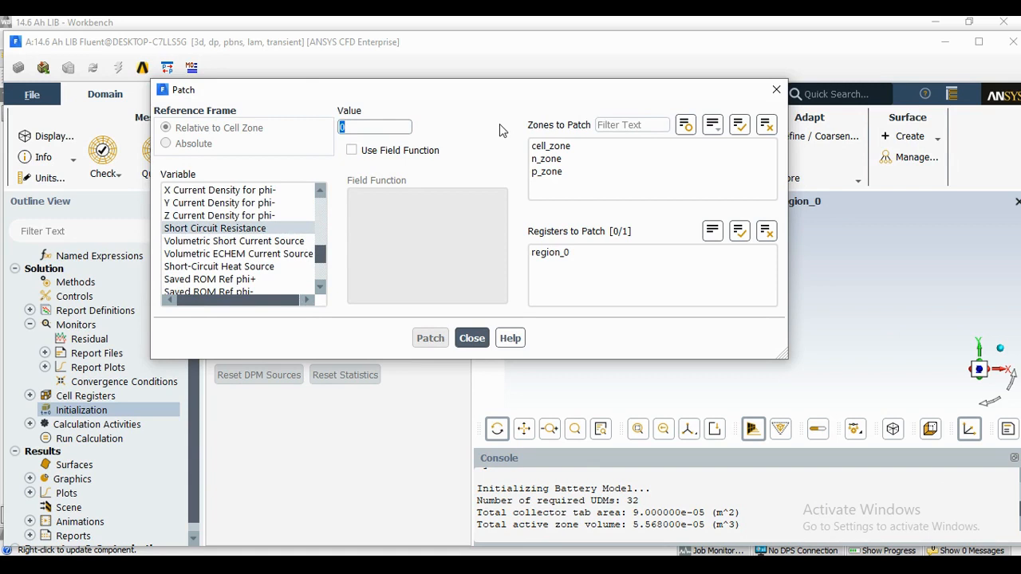
text(5e-7)
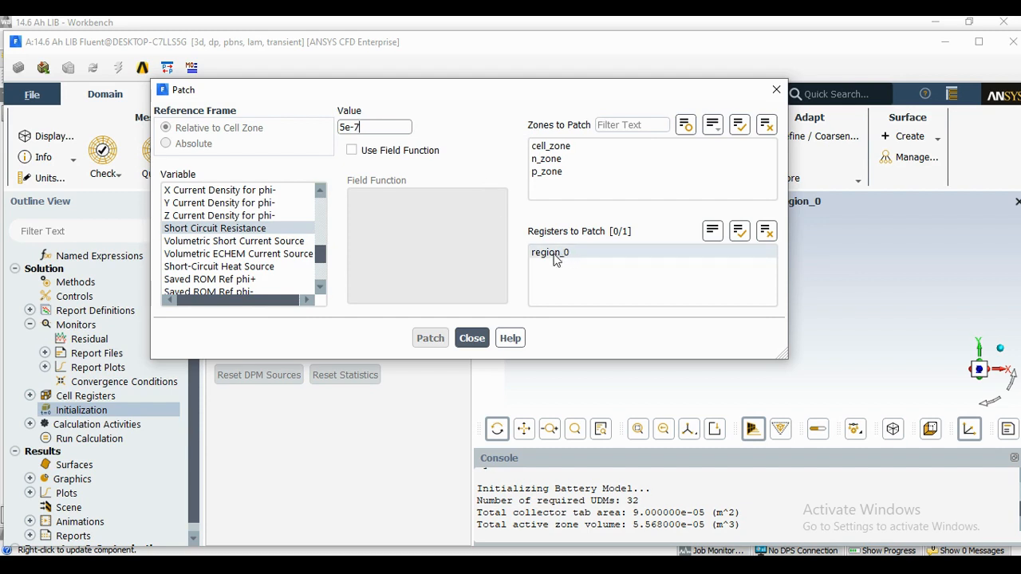
click(594, 256)
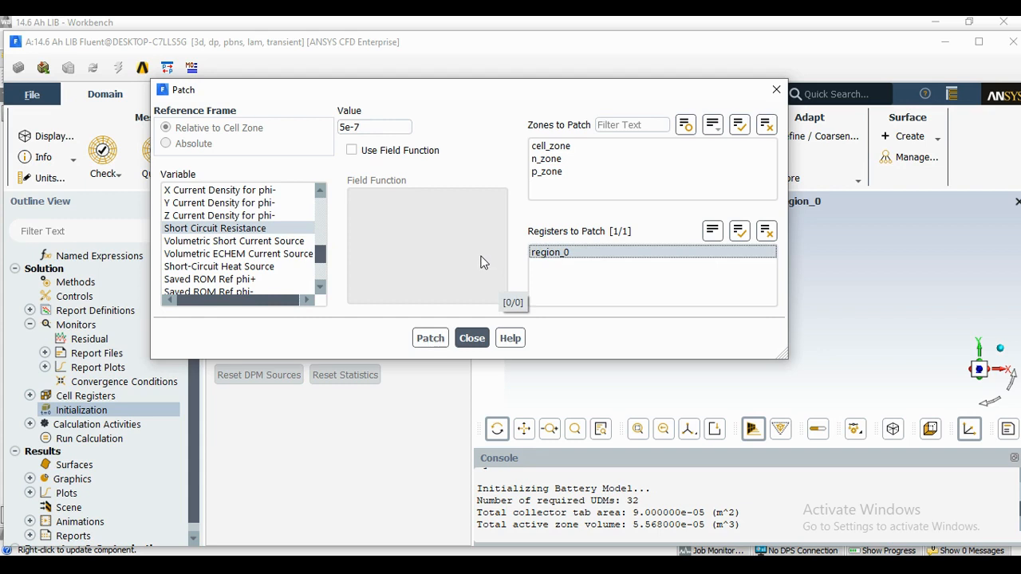
click(435, 344)
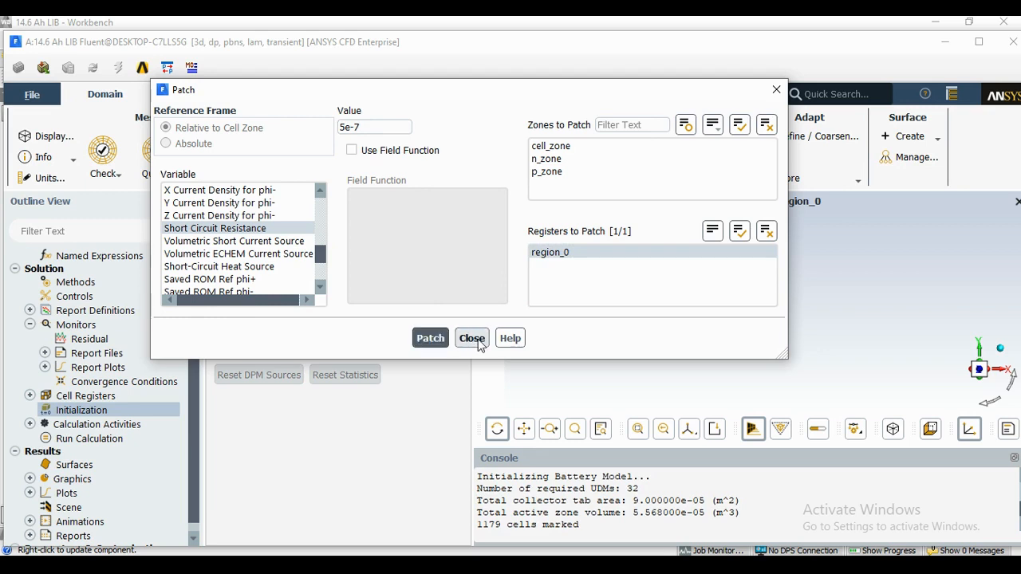
click(472, 338)
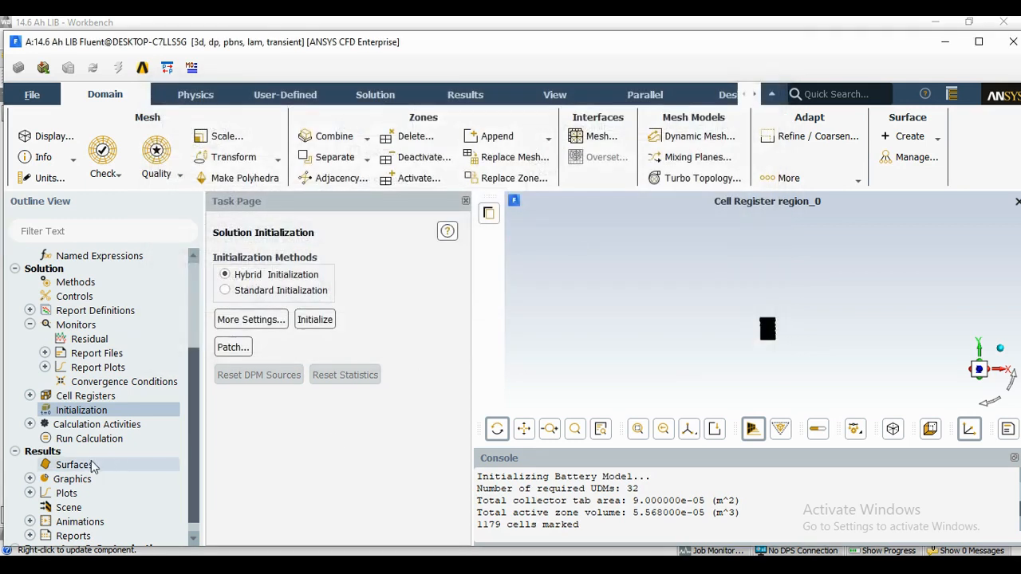
Run the calculation for 5 time steps, using the settings and mesh changes for the current calculation only
click(112, 440)
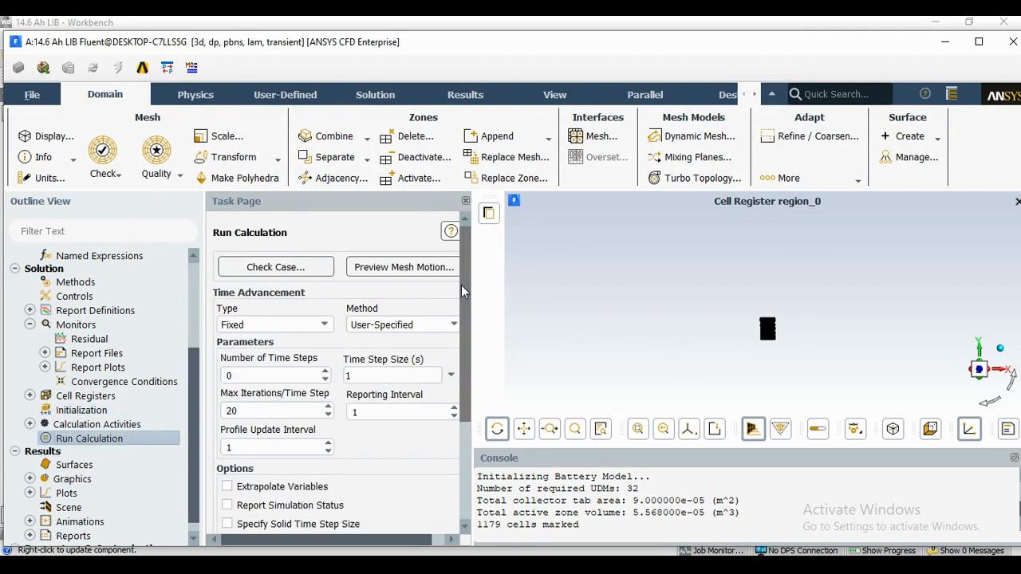
drag(461, 284, 462, 261)
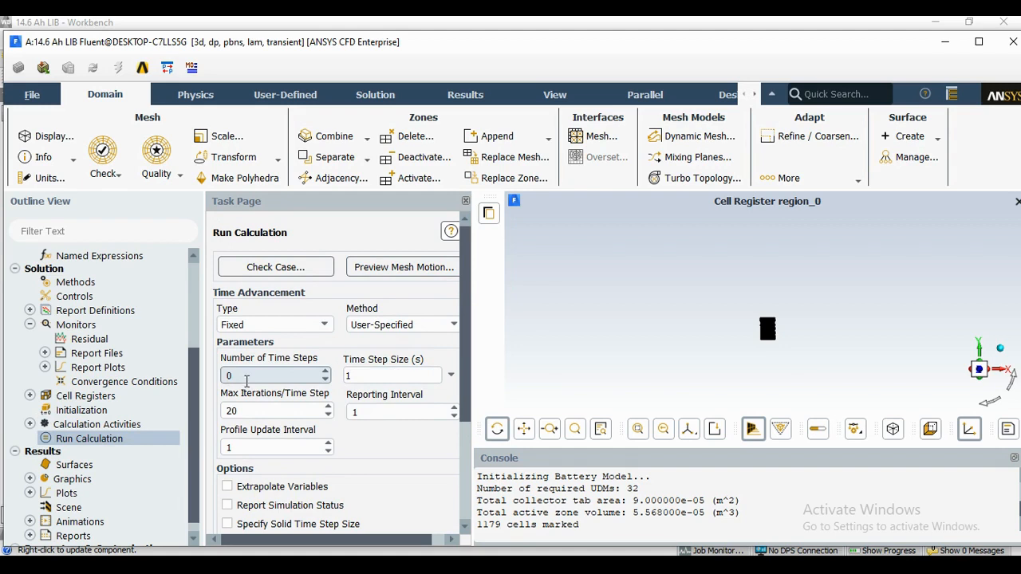
drag(246, 379, 220, 378)
text(5)
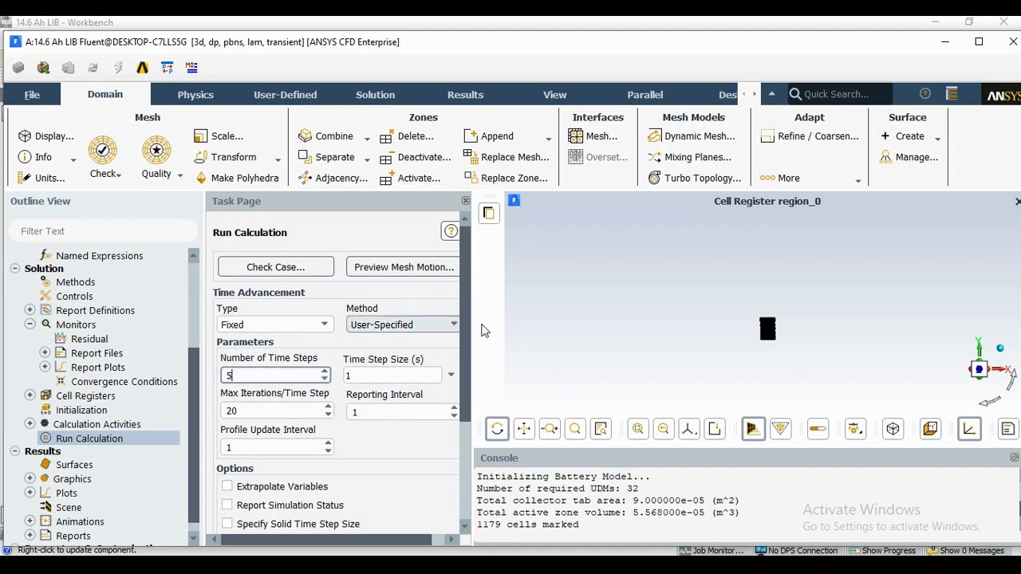
scroll(460, 349, down, 2)
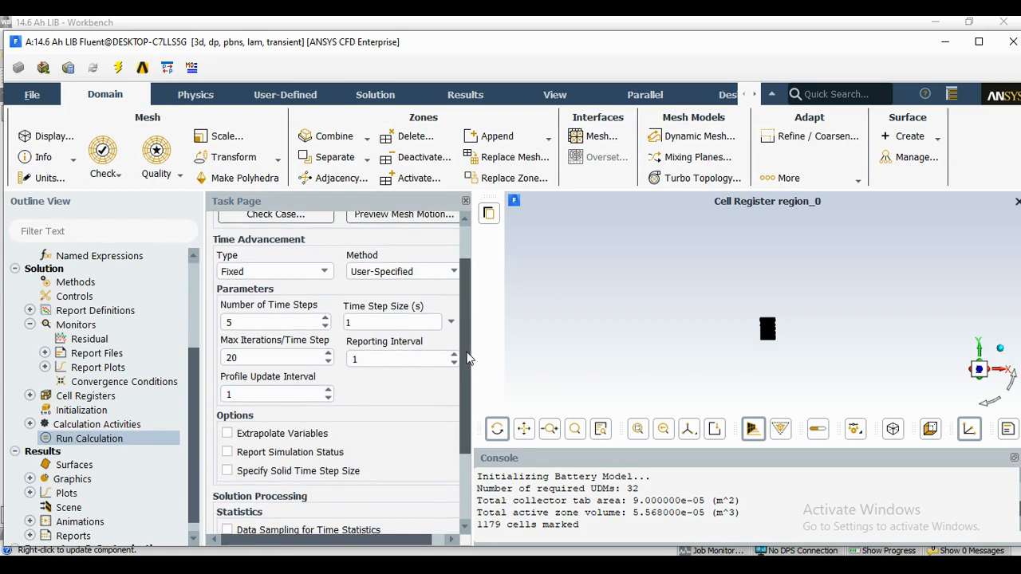
scroll(468, 375, down, 4)
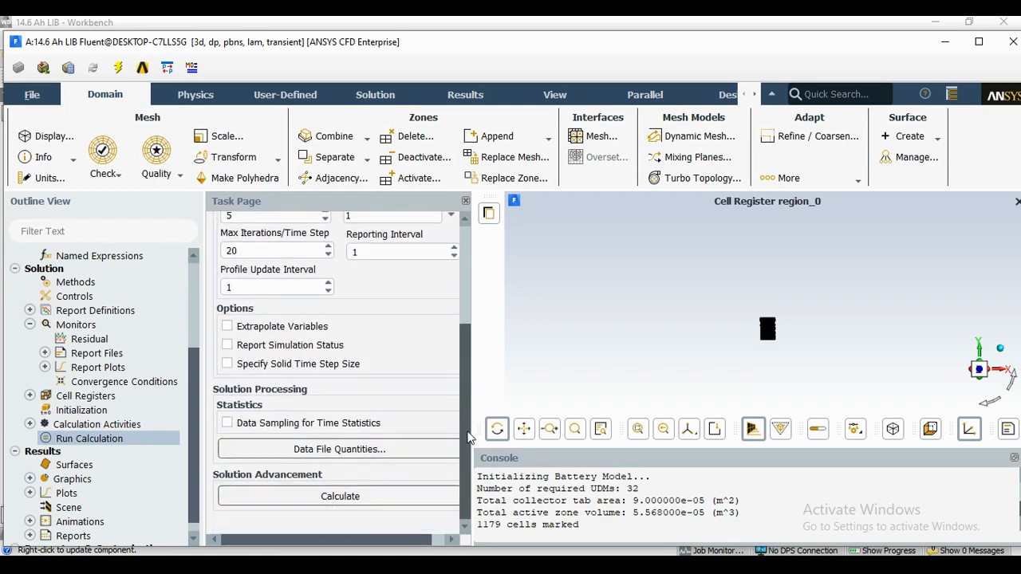
click(340, 499)
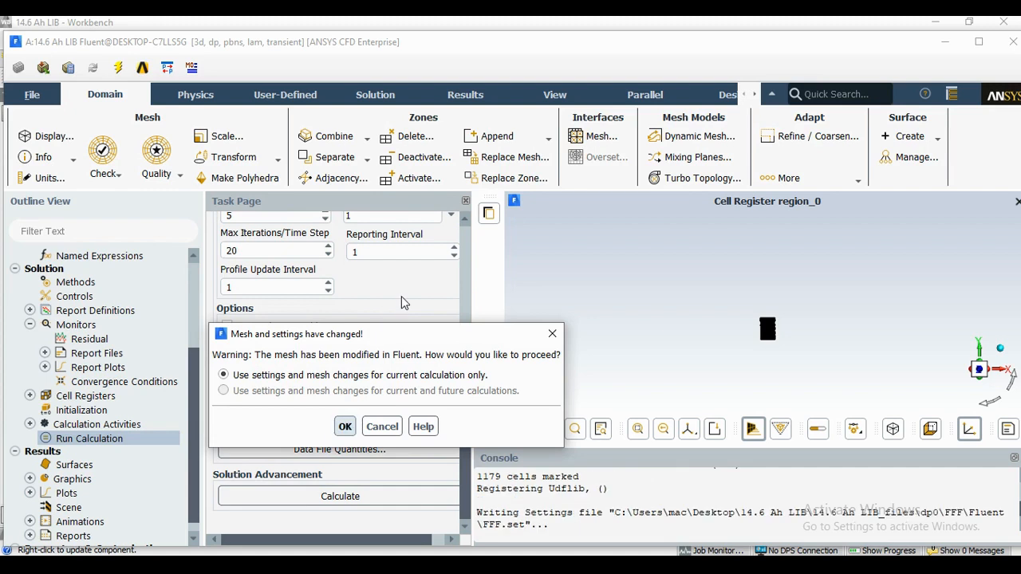
key(Return)
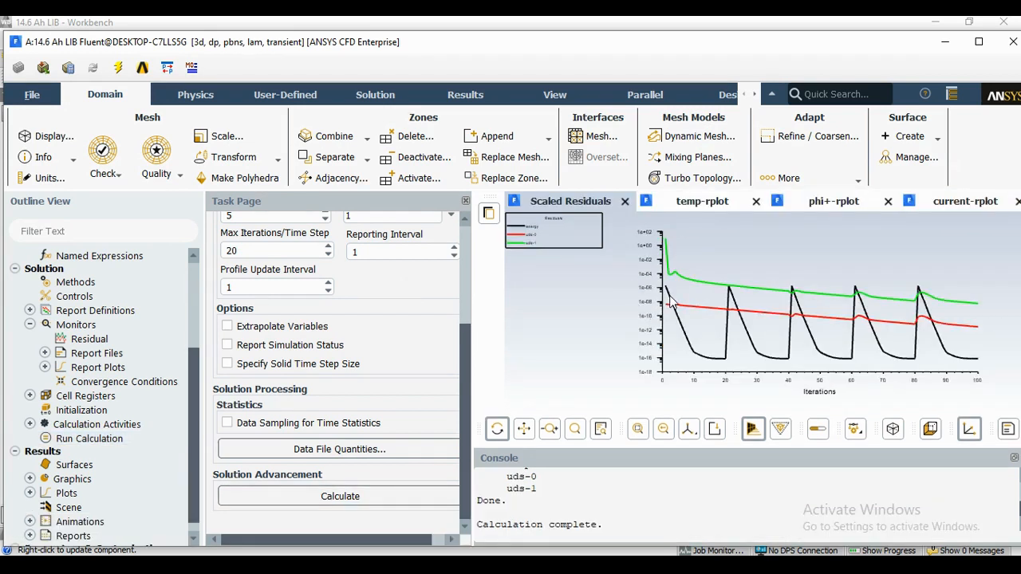
Review the temperature, phi+ and current report plots from the 5-step run
click(691, 204)
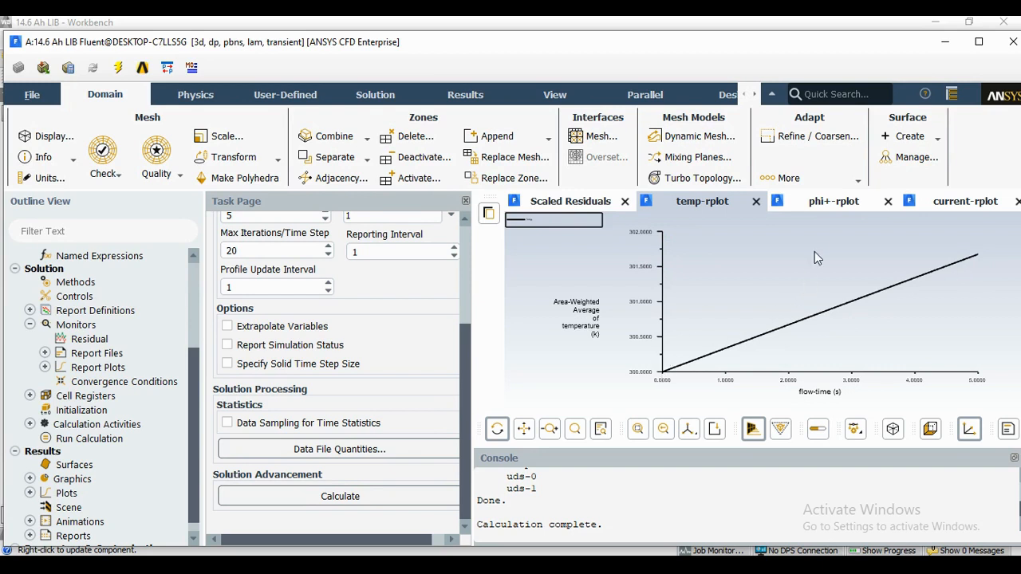
click(826, 203)
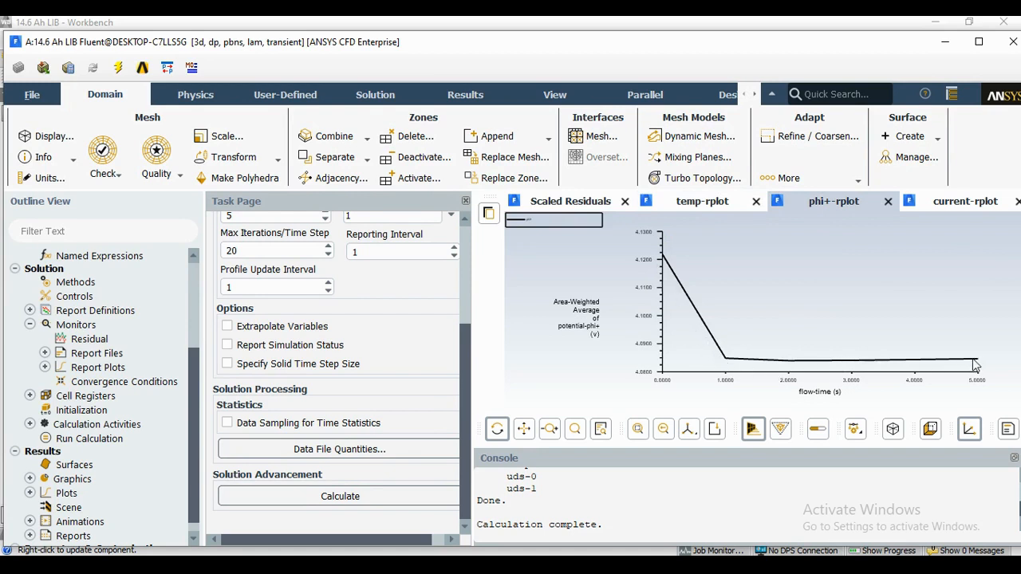
click(964, 200)
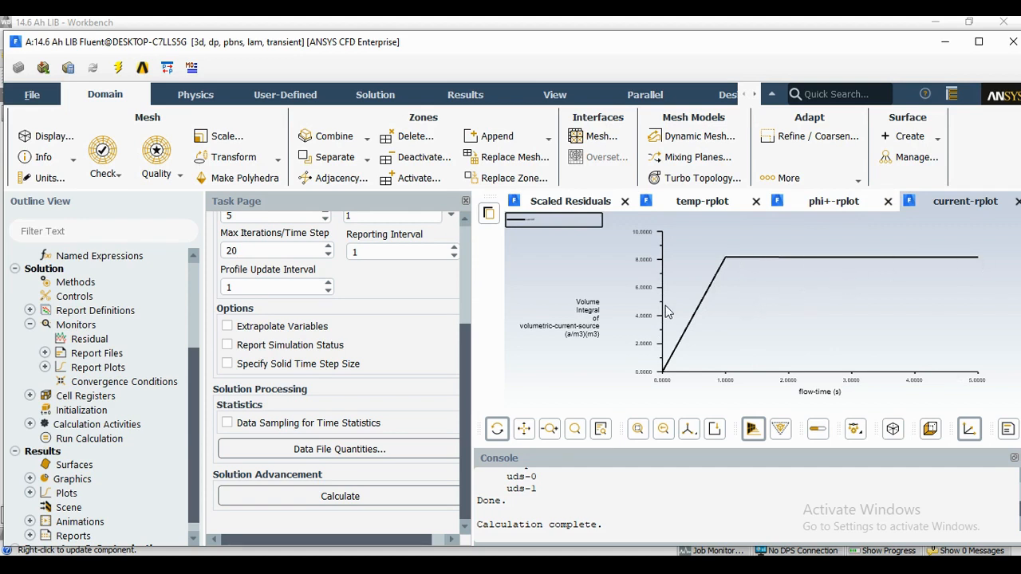
Start a new contour and set its variable to Static Temperature
scroll(141, 448, down, 1)
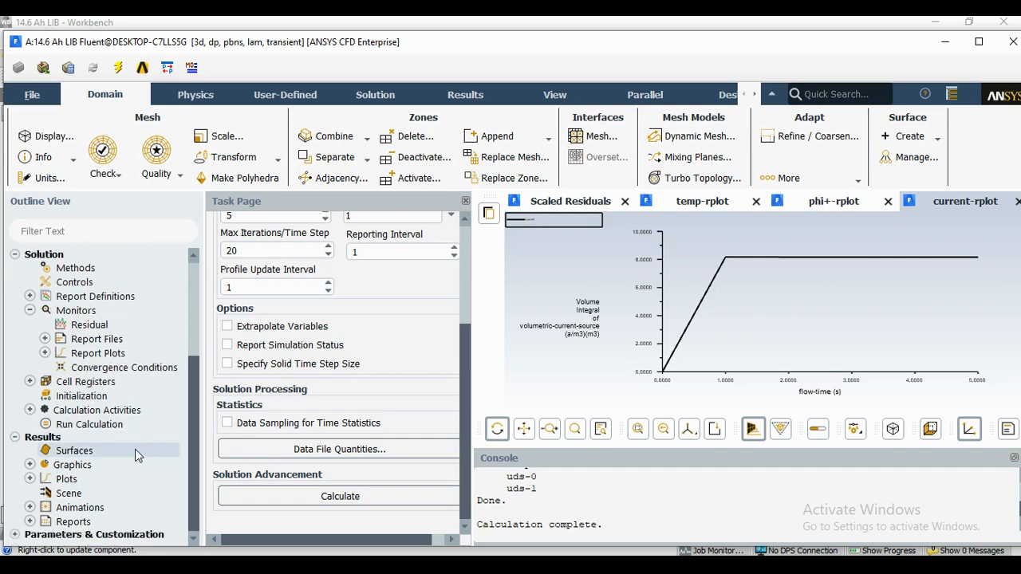
click(30, 465)
double_click(93, 498)
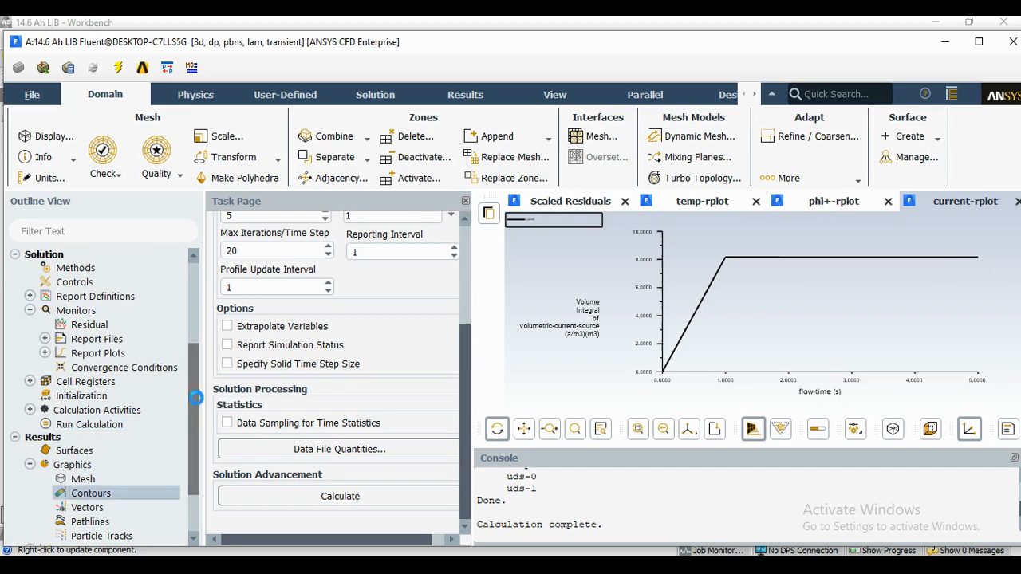
drag(409, 329, 345, 105)
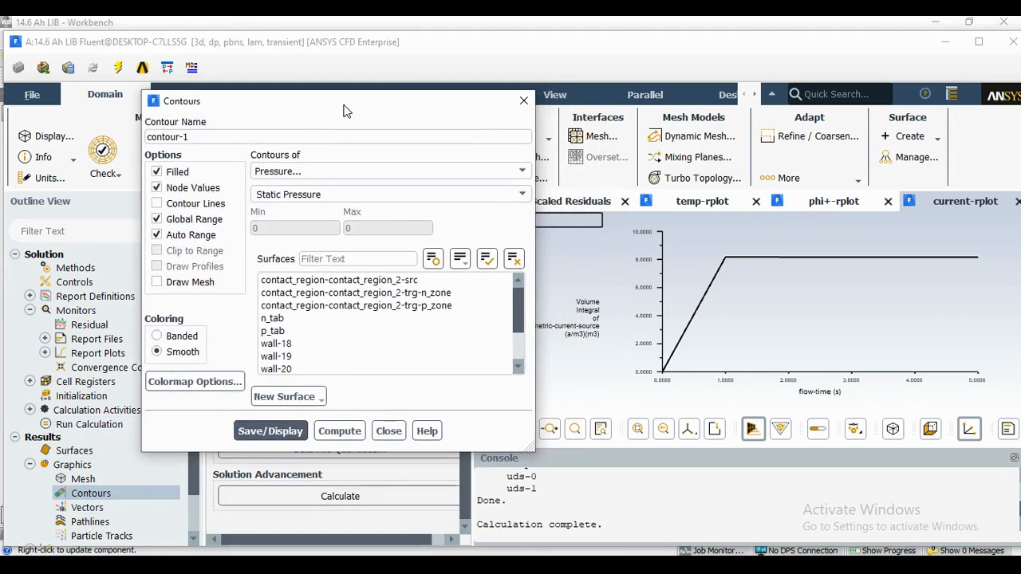
click(345, 171)
click(327, 218)
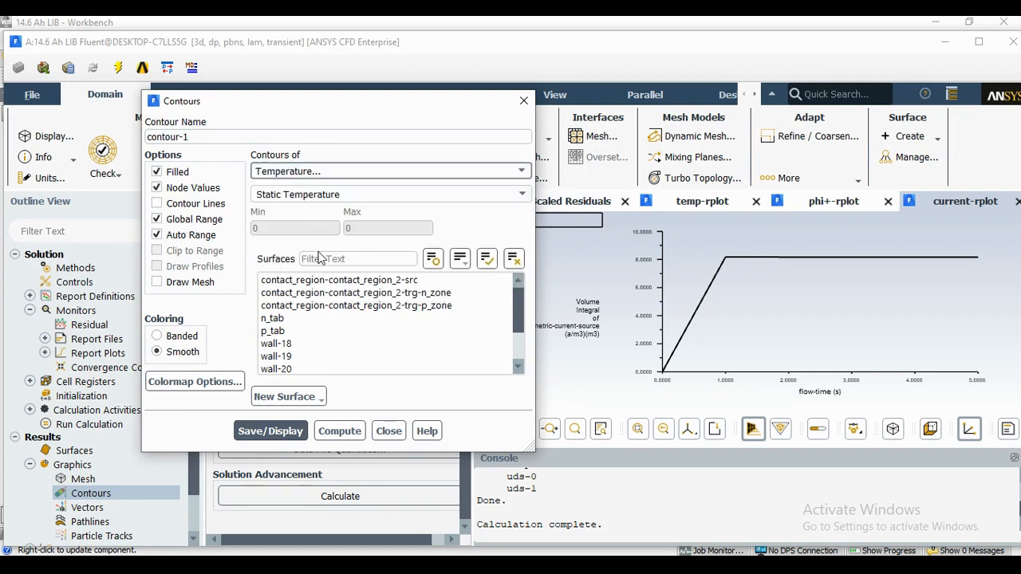
Save and display the temperature contour on wall-cell_zone, wall-n_zone and wall-p_zone, and enlarge its colour legend
scroll(319, 343, down, 2)
click(311, 331)
click(310, 345)
click(309, 356)
click(275, 431)
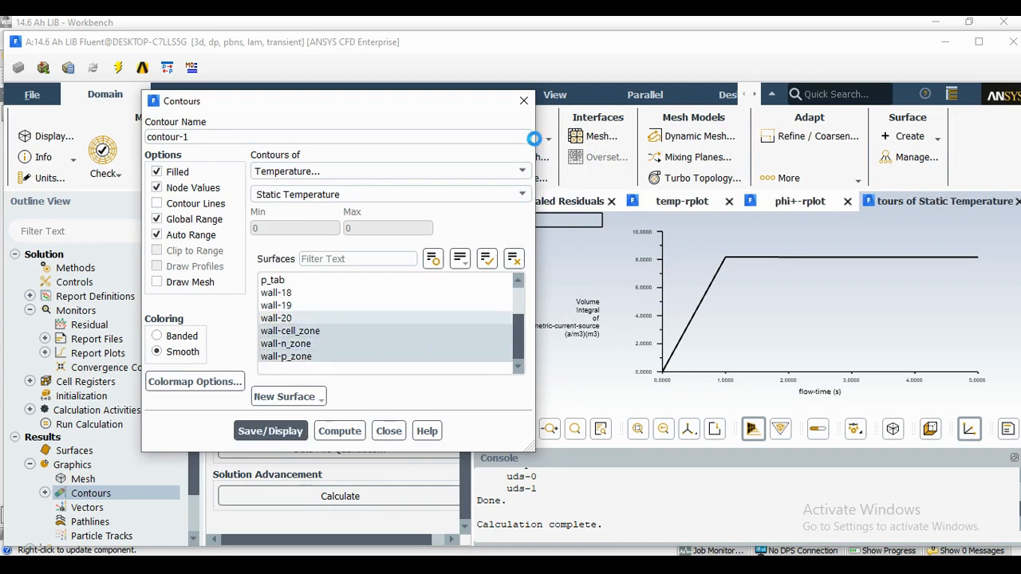
click(523, 101)
drag(533, 333, 535, 287)
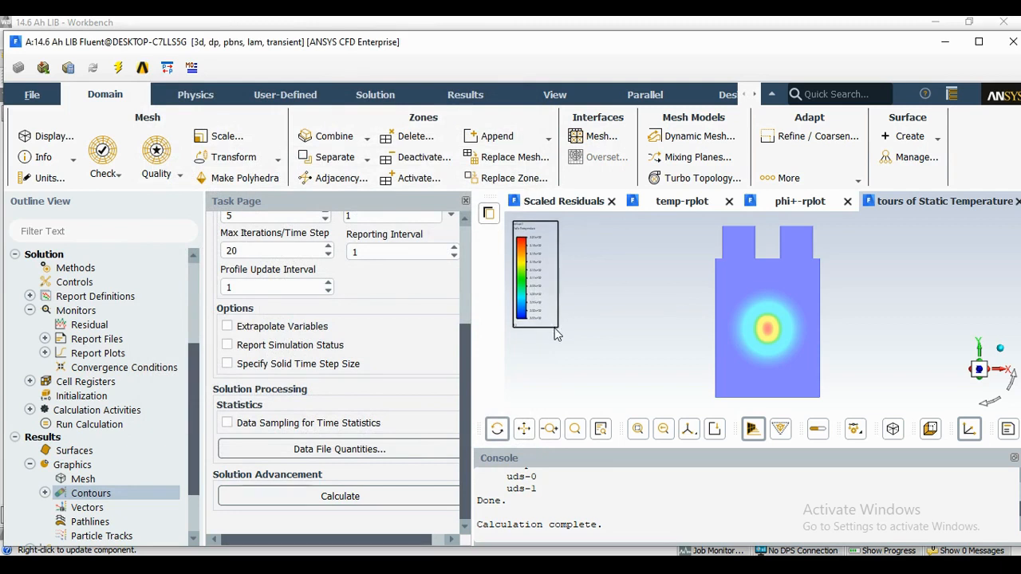
drag(558, 331, 606, 401)
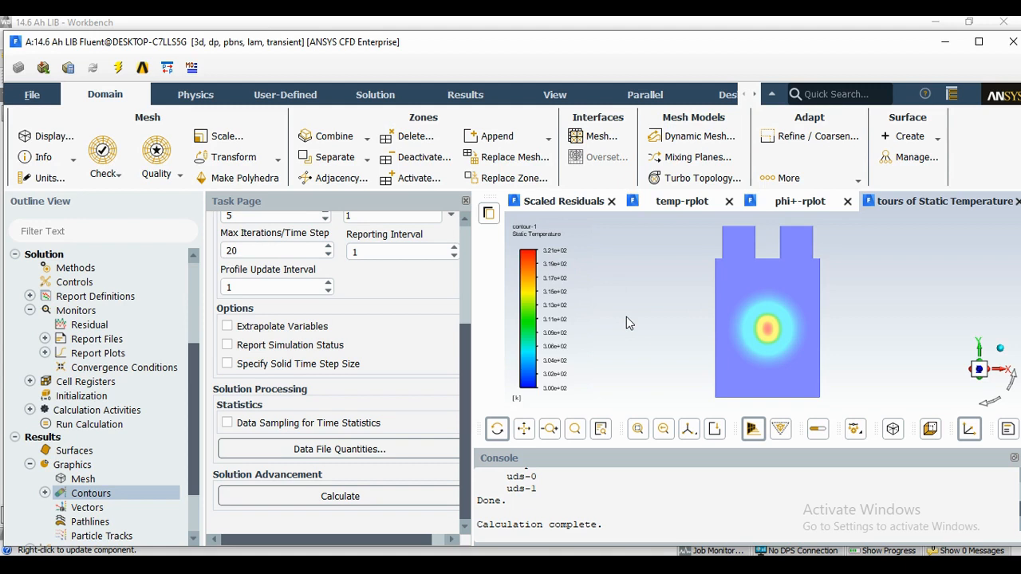
Set the run to 80 time steps with a 5 s time step size and 10 max iterations per time step
click(812, 206)
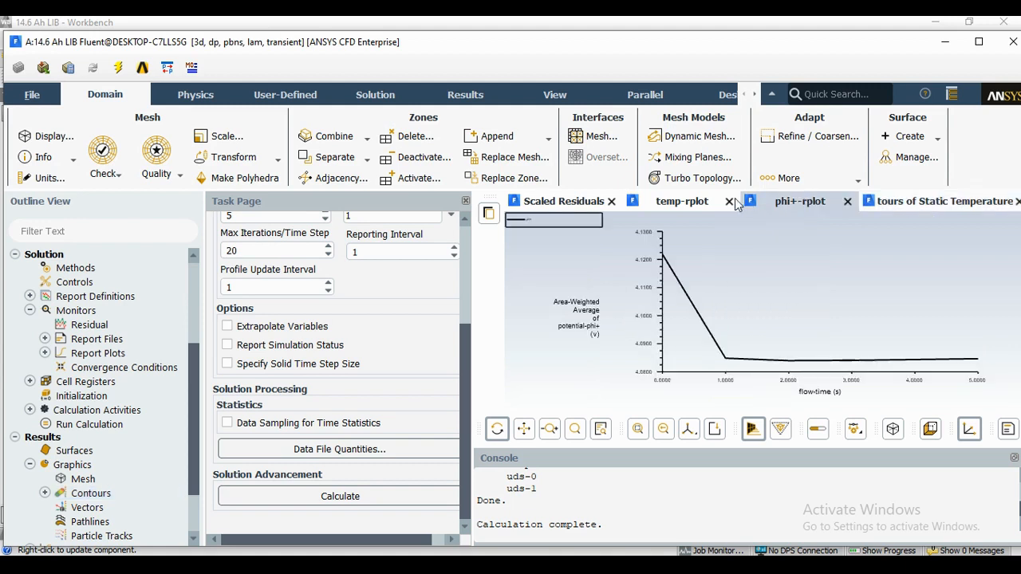
click(701, 206)
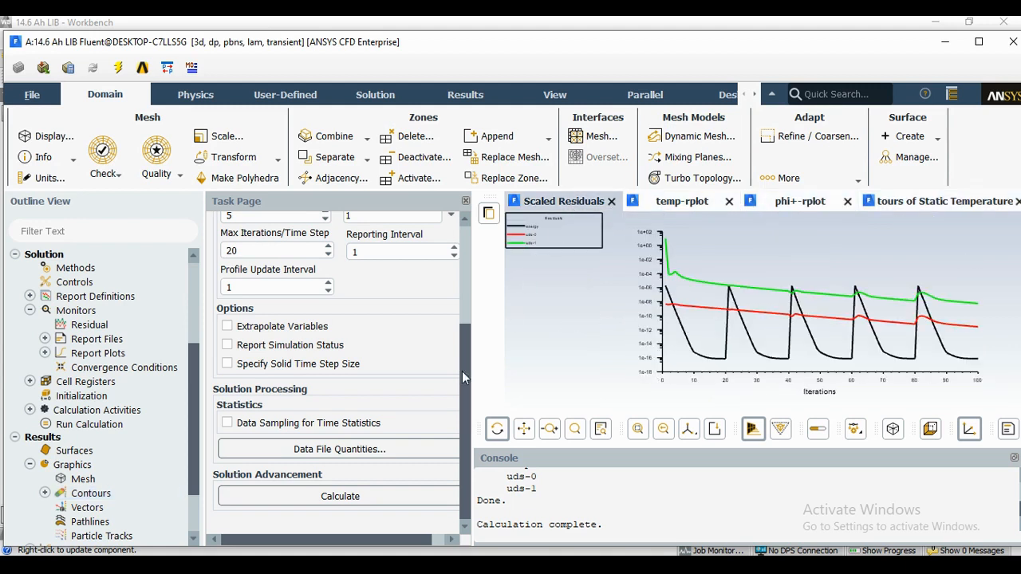
drag(461, 420, 461, 292)
click(251, 375)
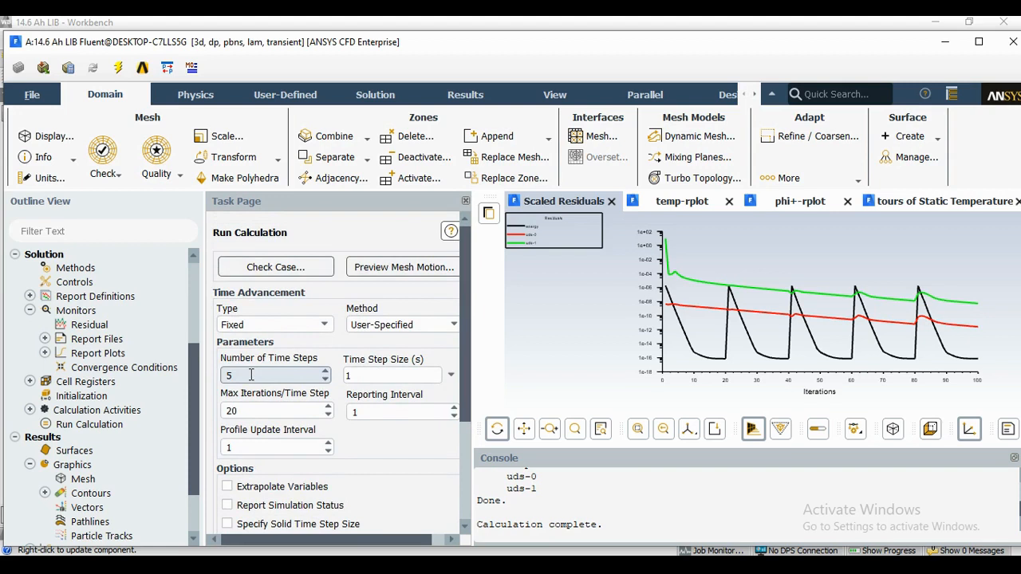
double_click(366, 379)
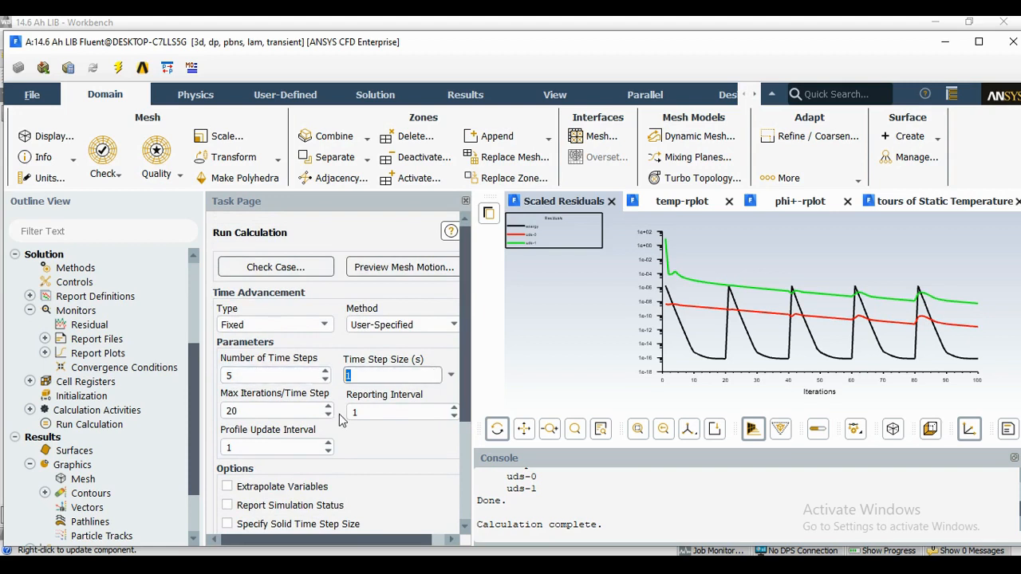
text(5)
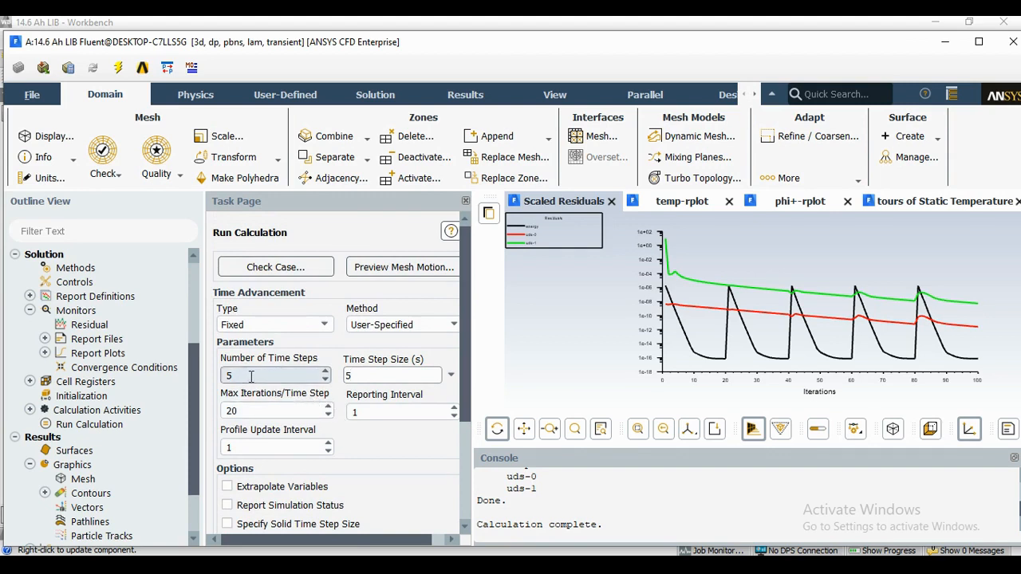
drag(247, 377, 214, 374)
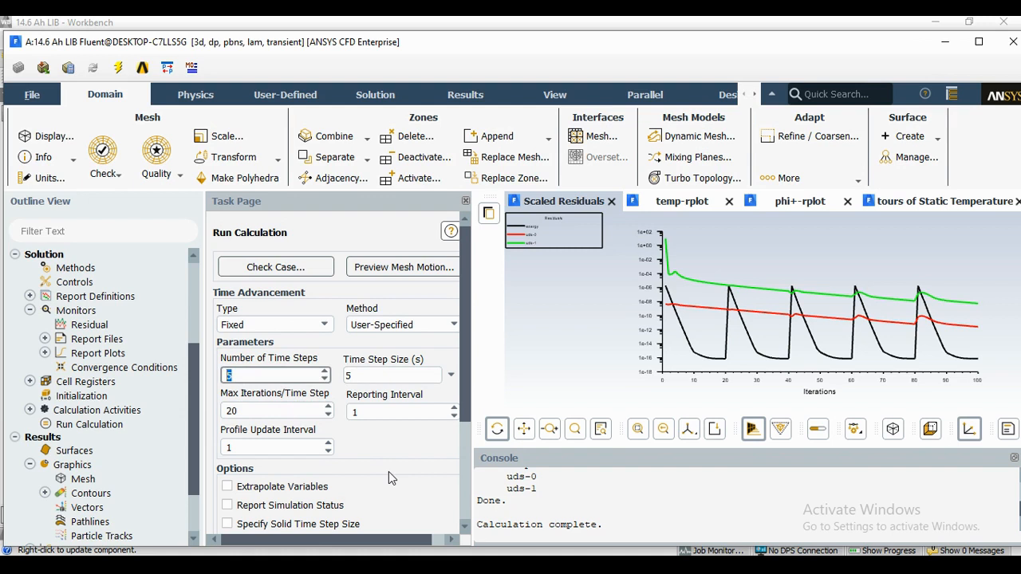
text(80)
double_click(250, 412)
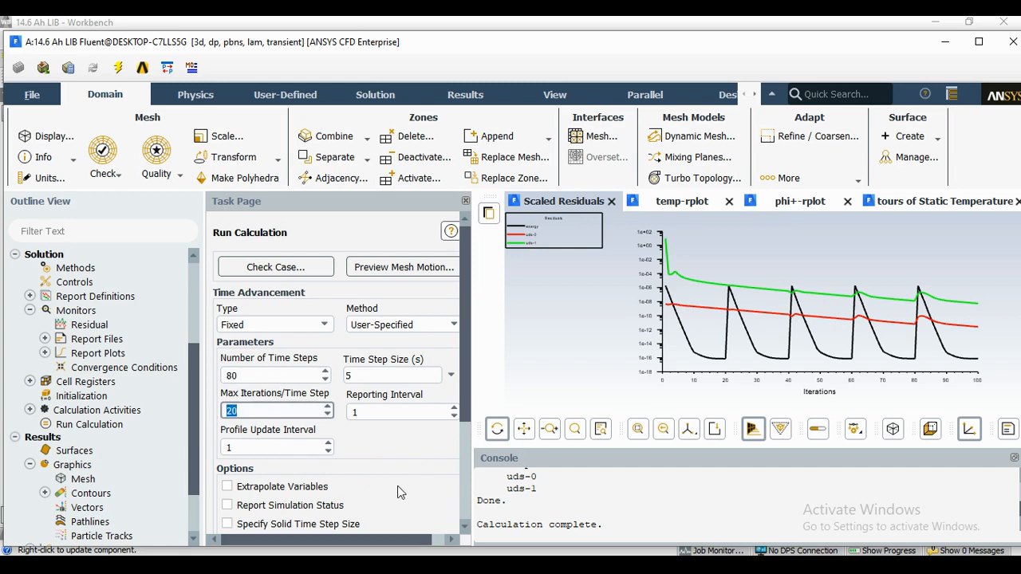
text(10)
Run the calculation with the extended time-stepping settings
scroll(468, 360, down, 1)
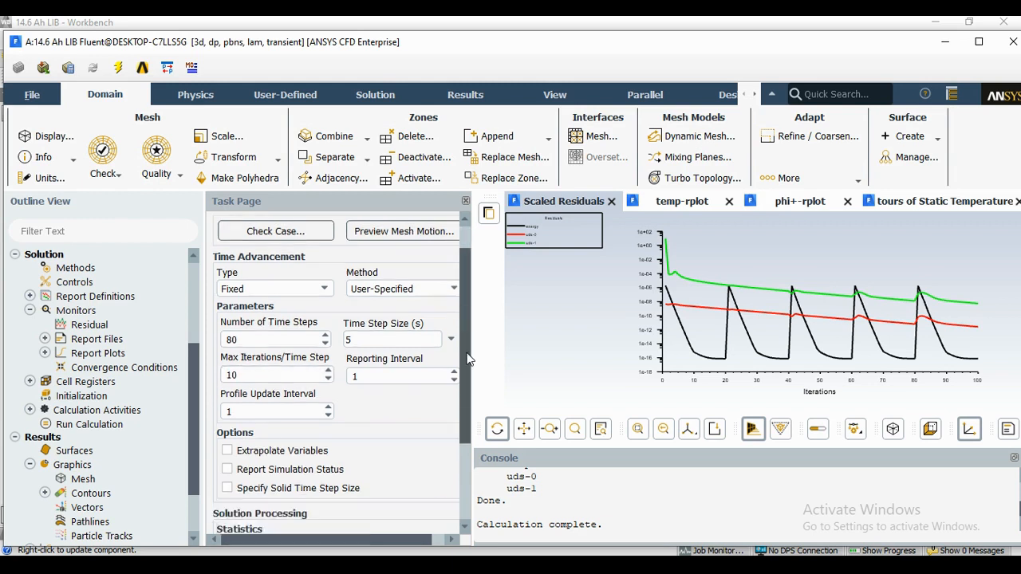
drag(468, 360, 464, 442)
click(350, 496)
click(344, 427)
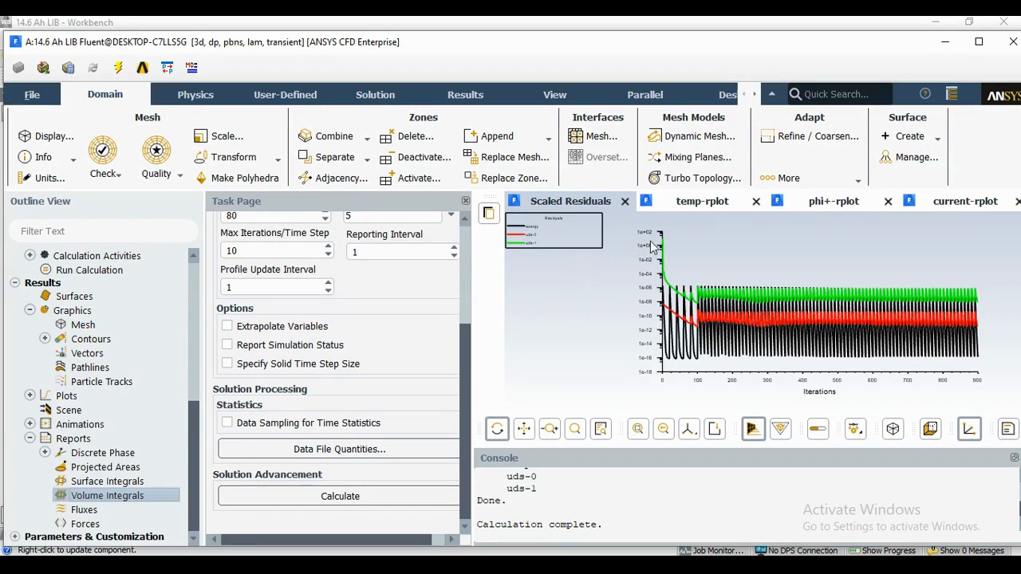
Review the temperature, phi+ and current plots and the scaled residuals over the full extended run
click(697, 207)
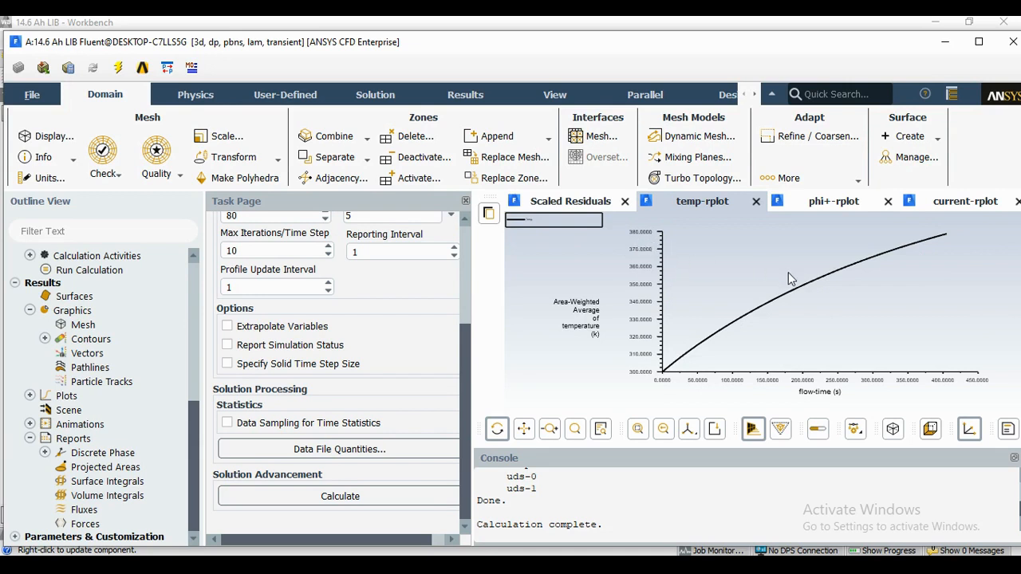
click(832, 204)
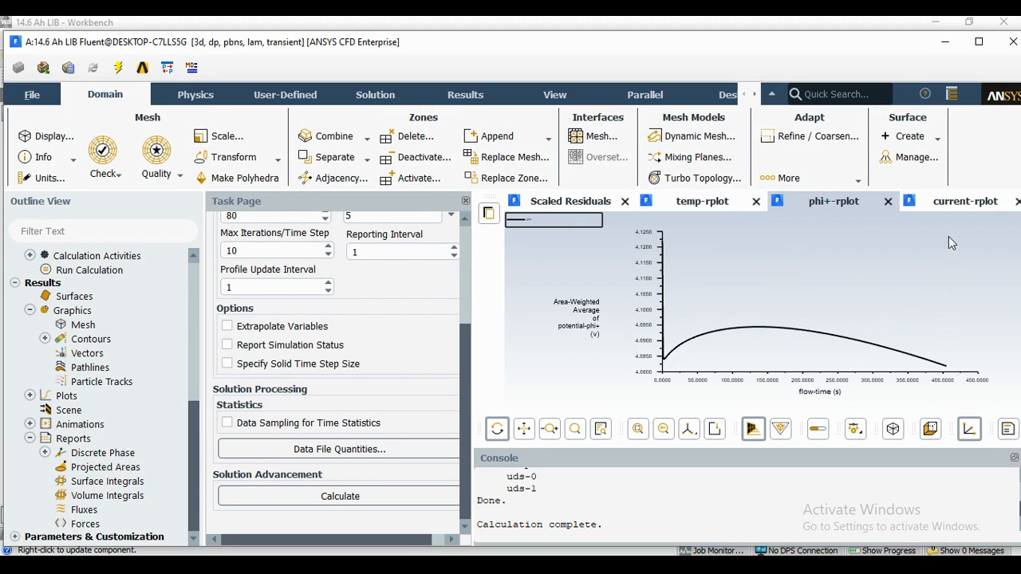
click(958, 206)
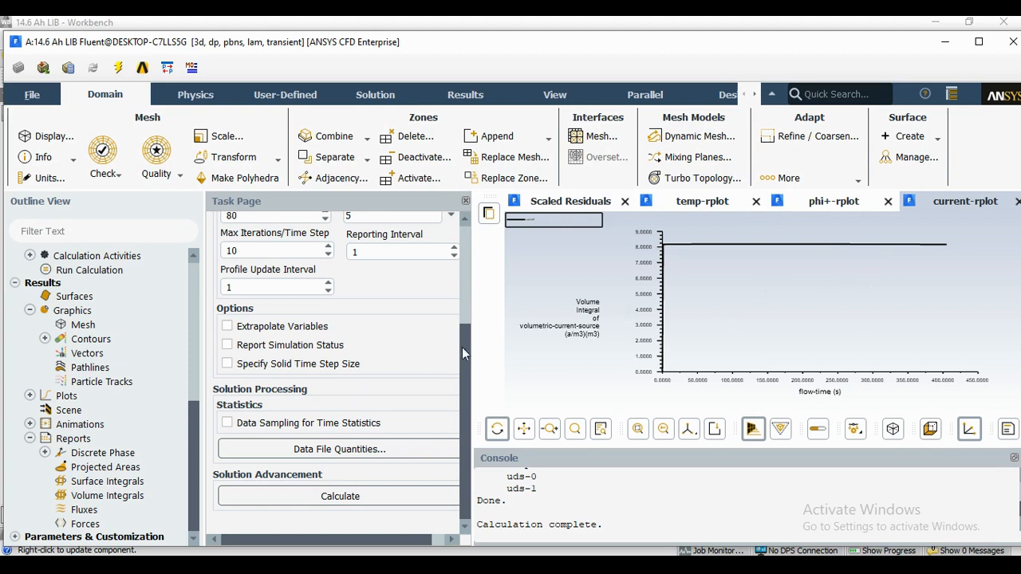
click(561, 198)
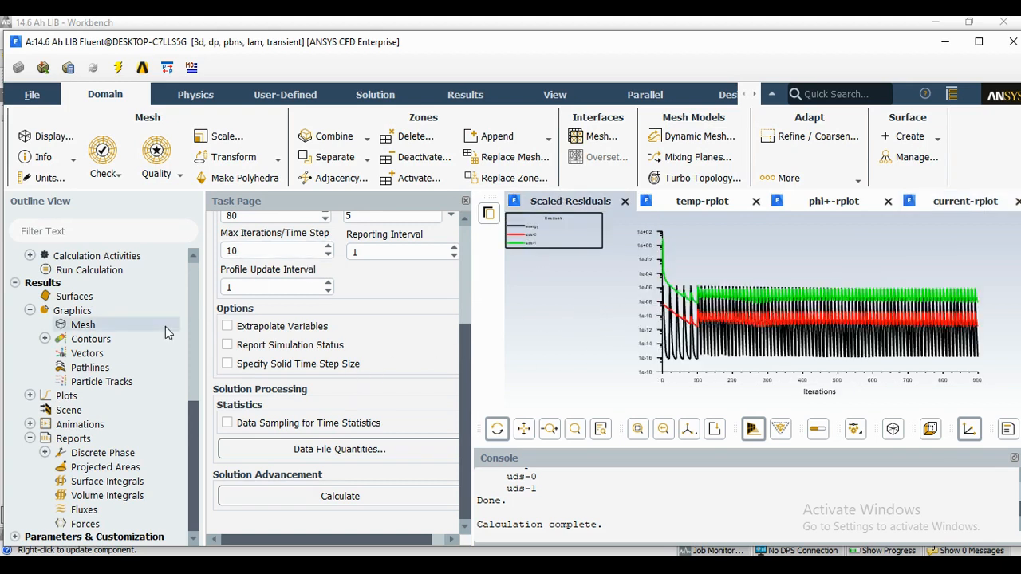
Redisplay the saved contour-1 with the results of the extended run and close its settings
click(44, 339)
double_click(100, 352)
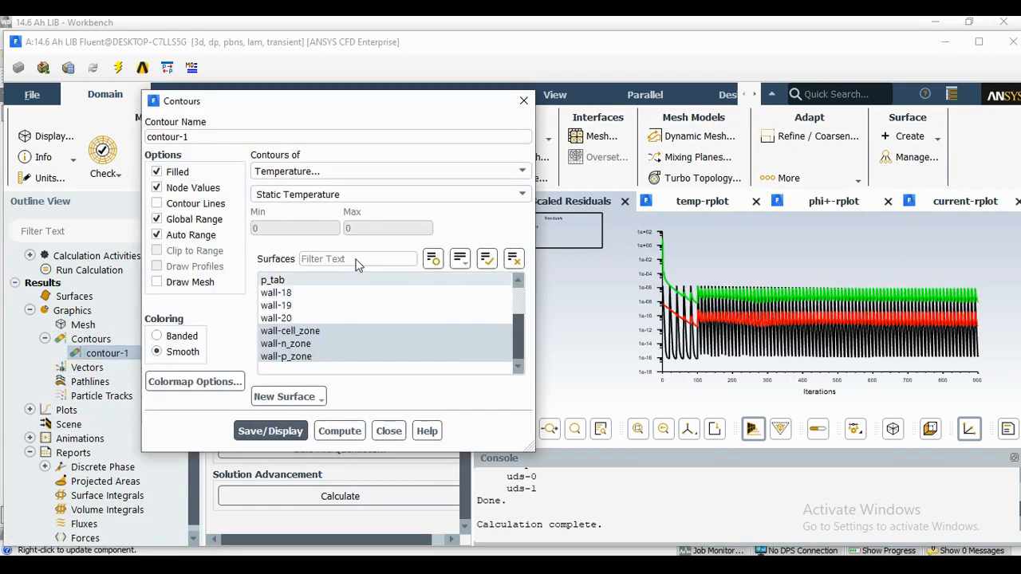
click(271, 431)
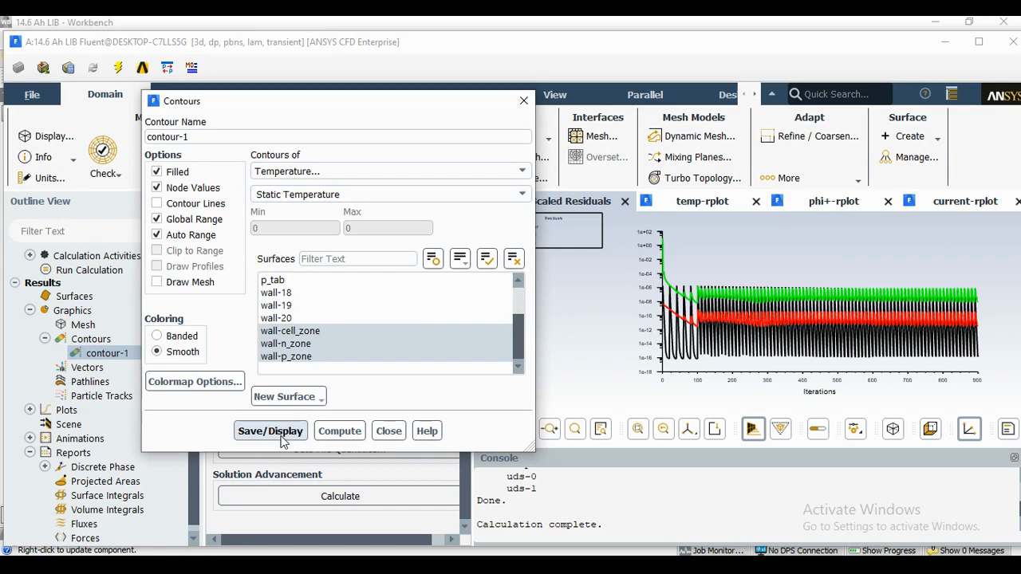
click(389, 431)
Reposition and enlarge the colour legend of the updated static temperature contour
drag(532, 303, 535, 256)
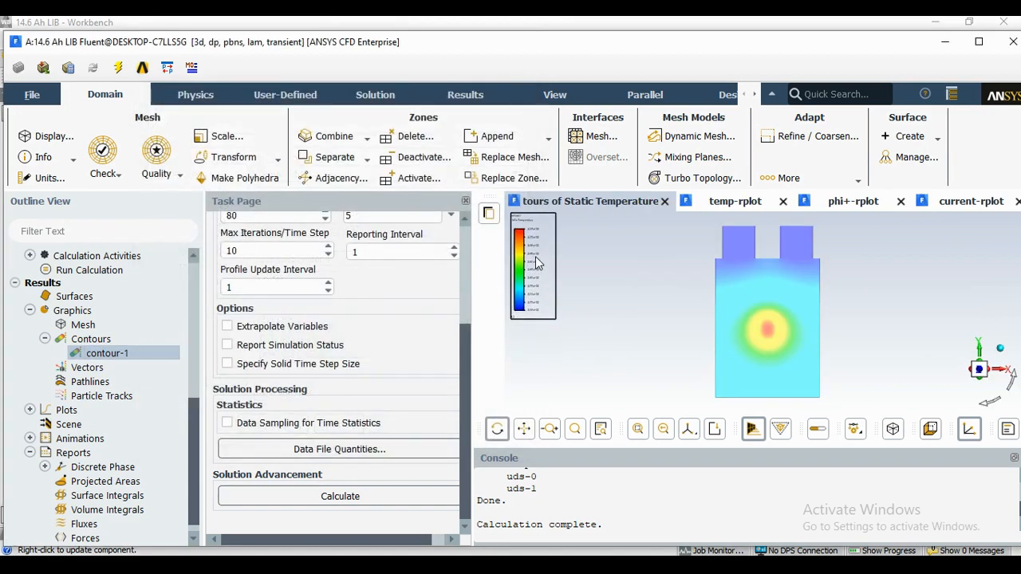
drag(594, 372, 600, 377)
click(993, 403)
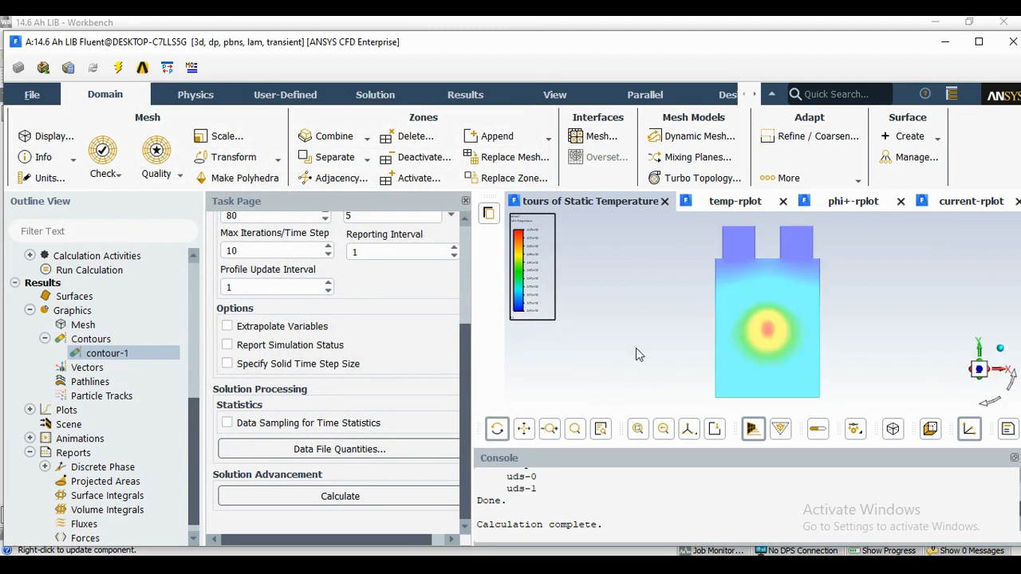
drag(556, 326, 607, 404)
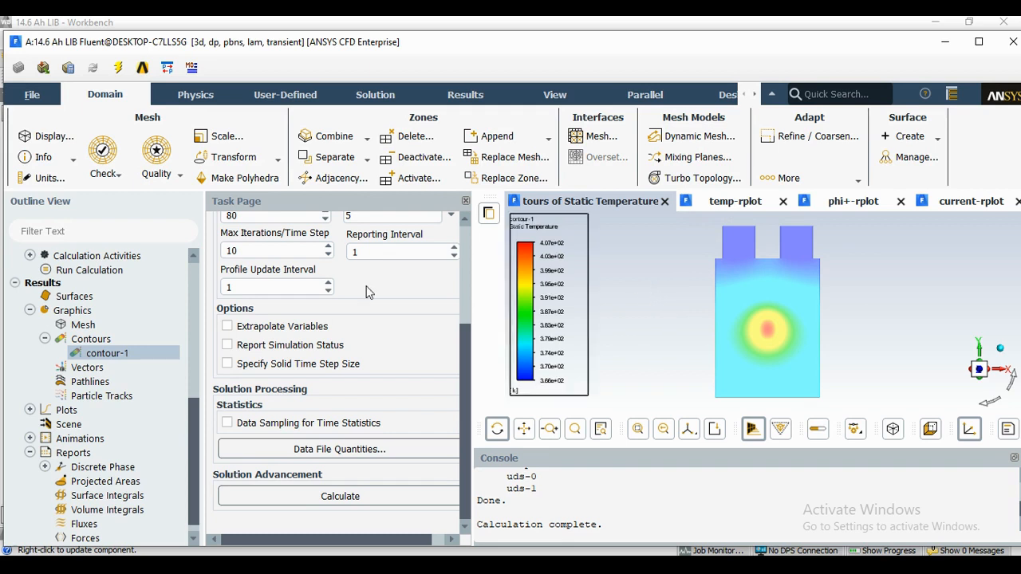
Compute the area-weighted average of the user-defined scalar Potential Phi+ on wall-p_zone with Surface Integrals and close the report
click(103, 497)
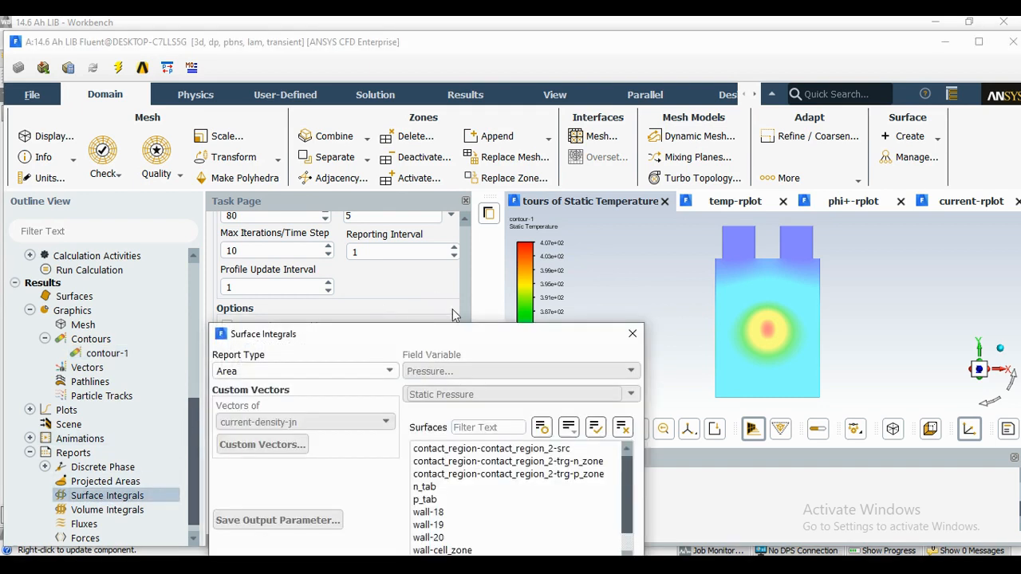
drag(463, 340, 468, 128)
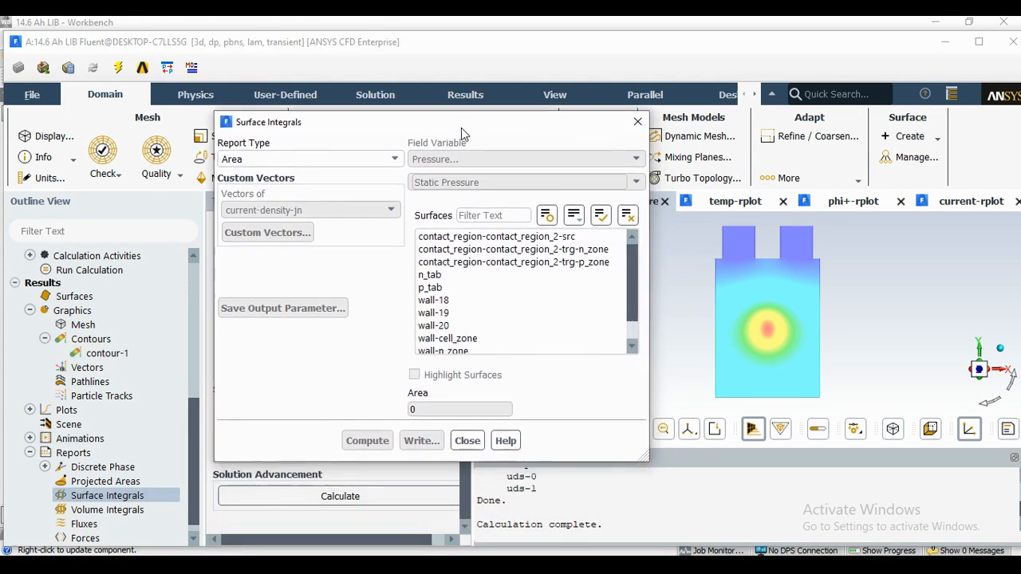
click(373, 159)
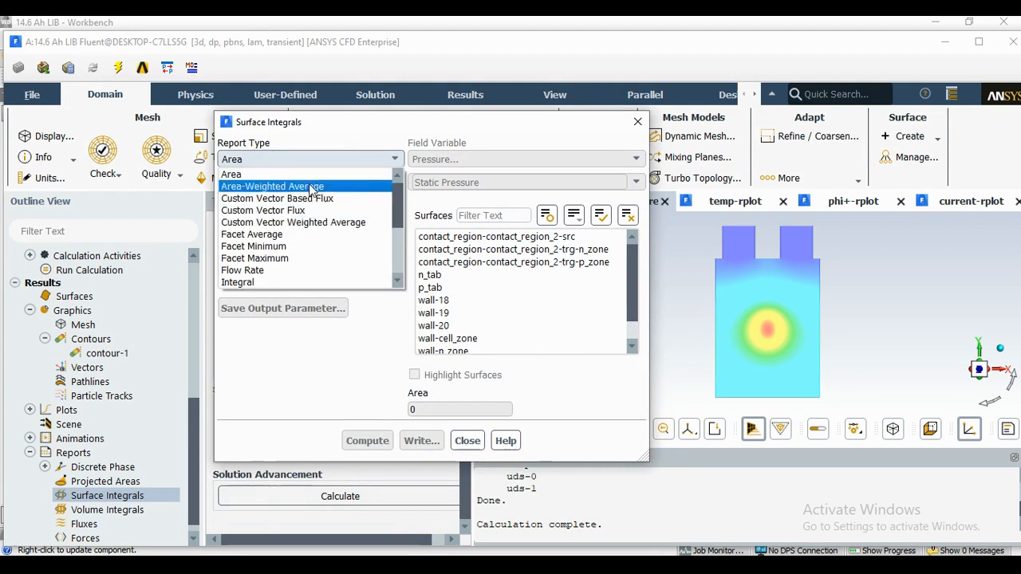
click(272, 186)
click(515, 158)
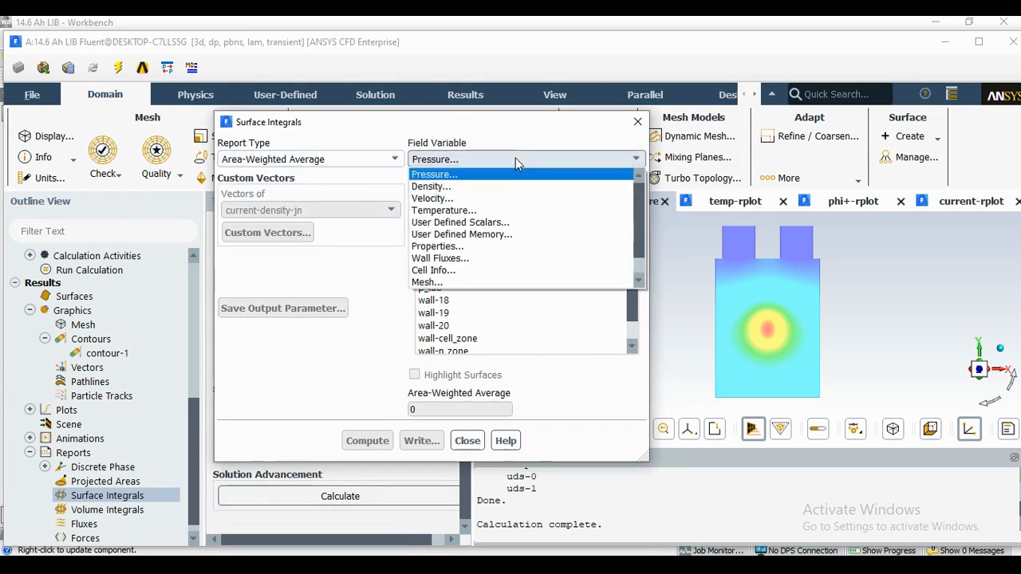
click(508, 221)
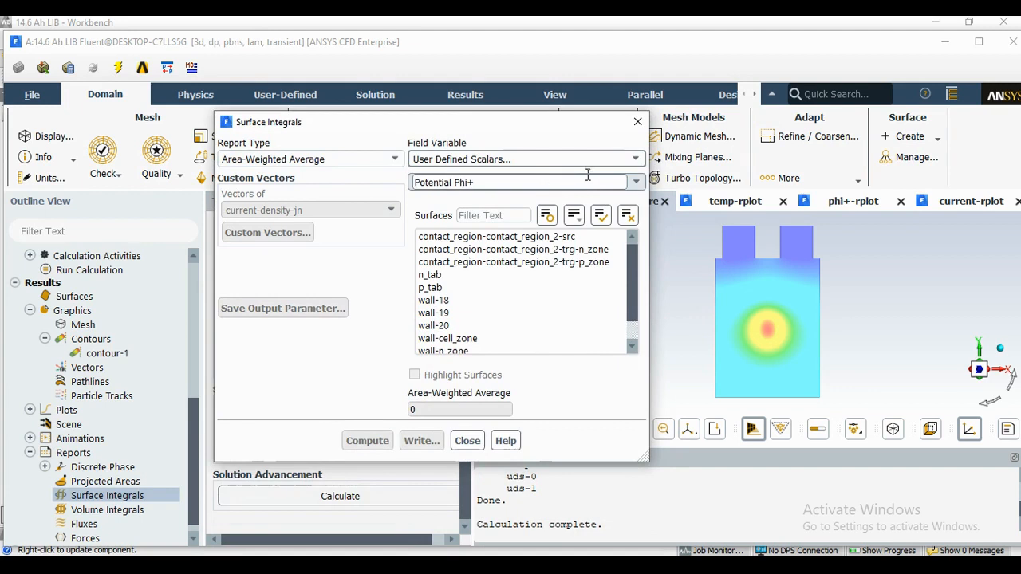
scroll(533, 343, down, 1)
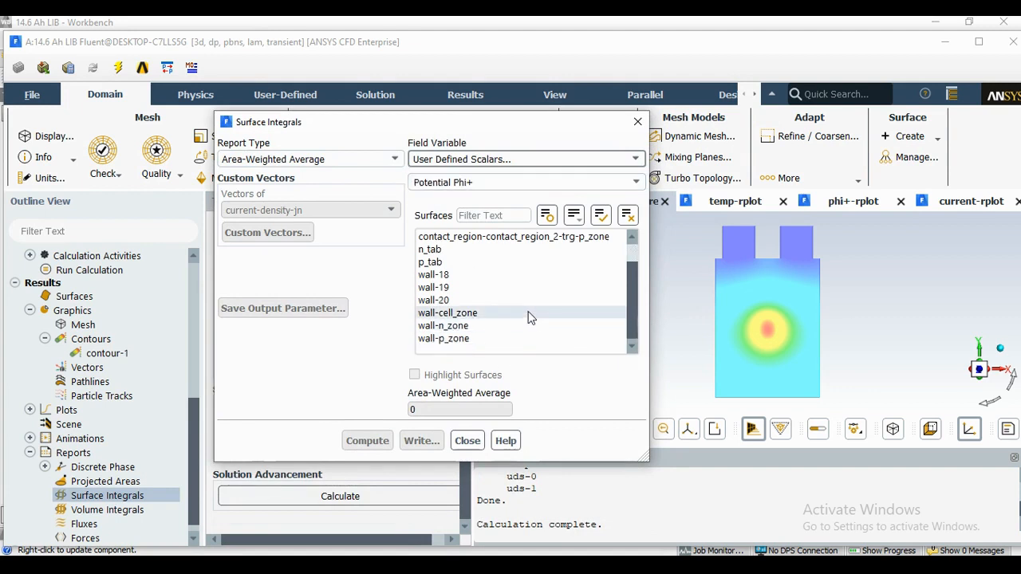
click(469, 341)
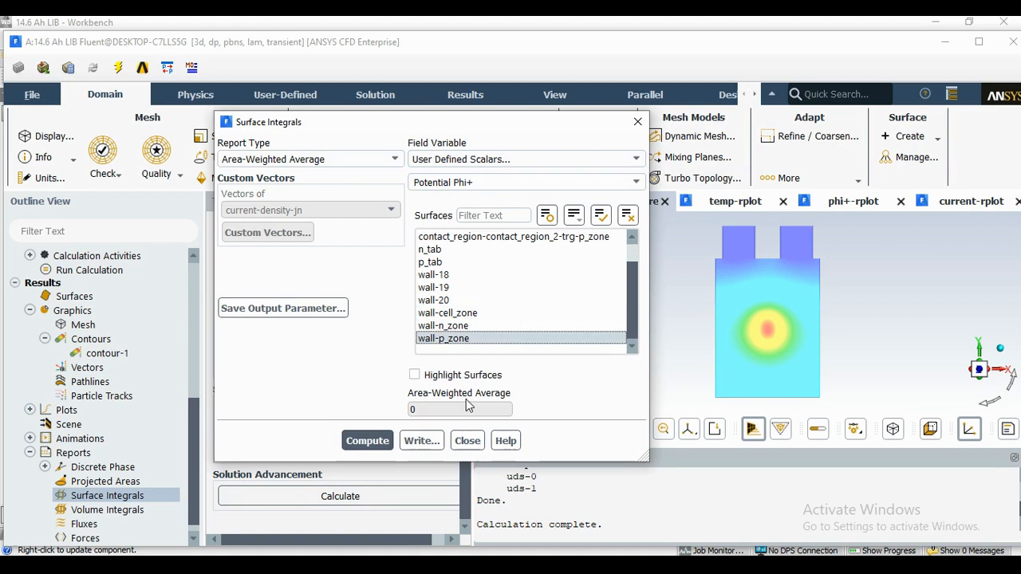
click(357, 441)
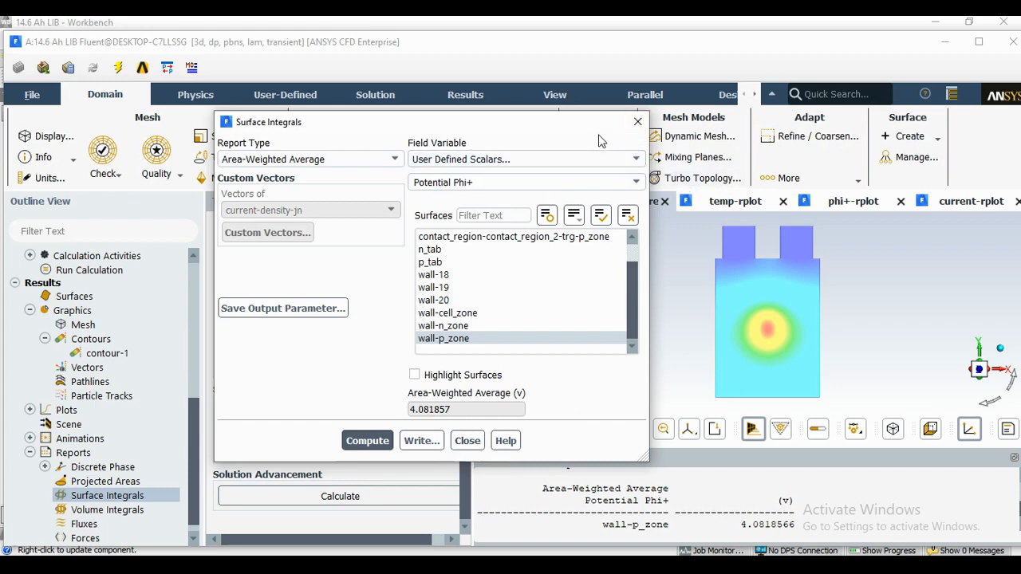
click(638, 123)
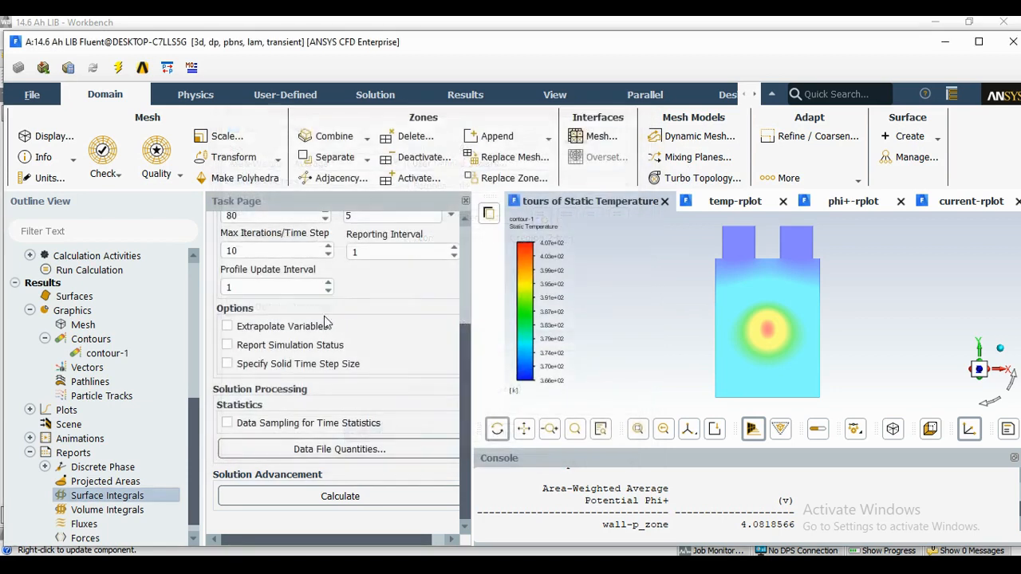
Compute the volume integral of the user-defined memory variable Volumetric Current Source over cell_zone
double_click(103, 510)
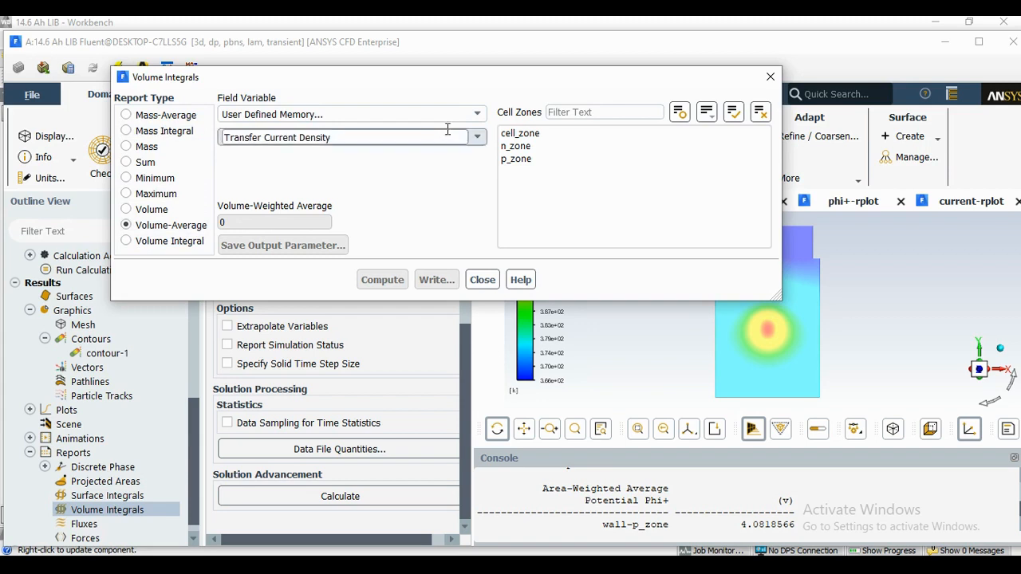
click(163, 241)
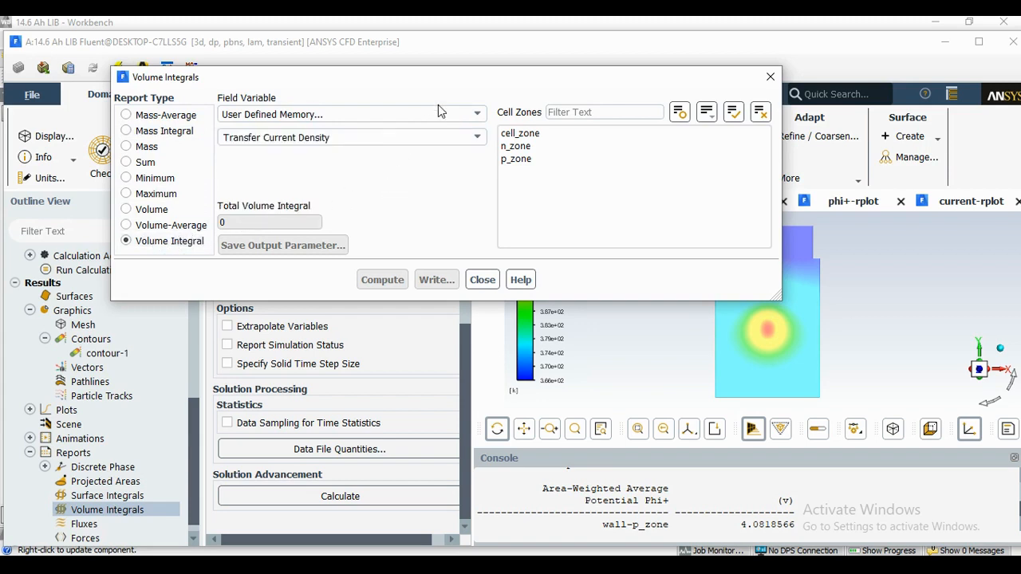
click(464, 114)
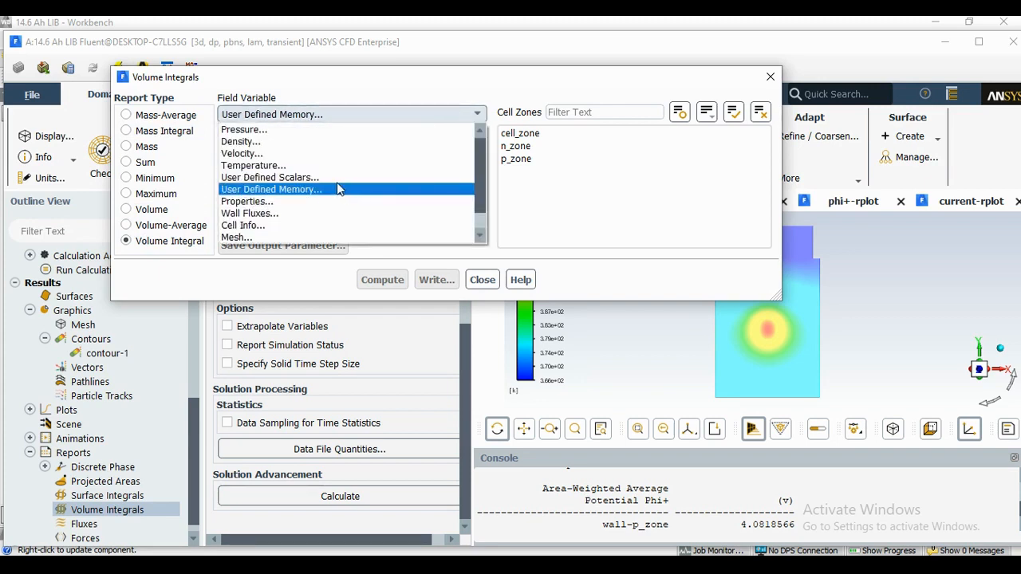
click(301, 190)
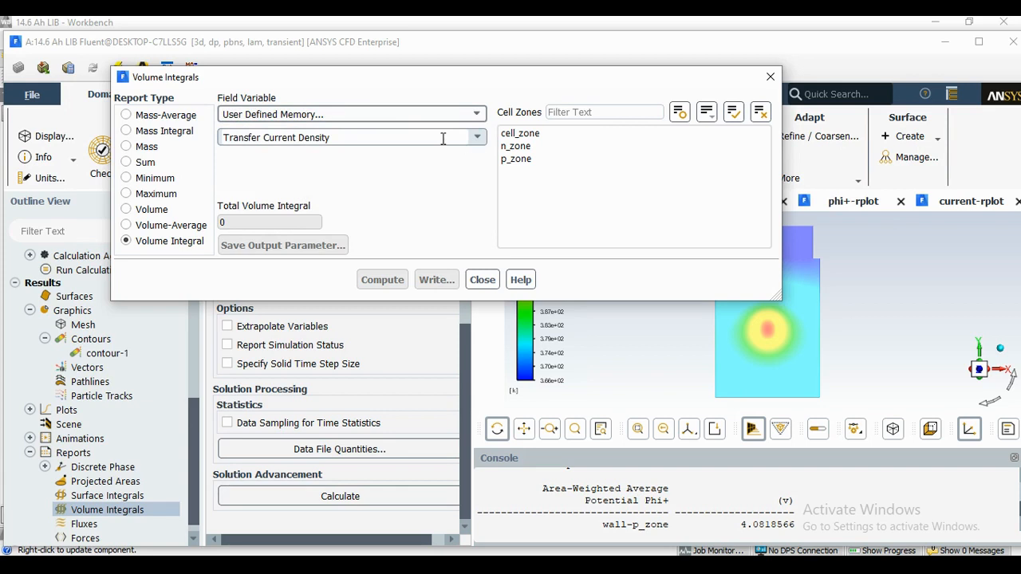
click(476, 138)
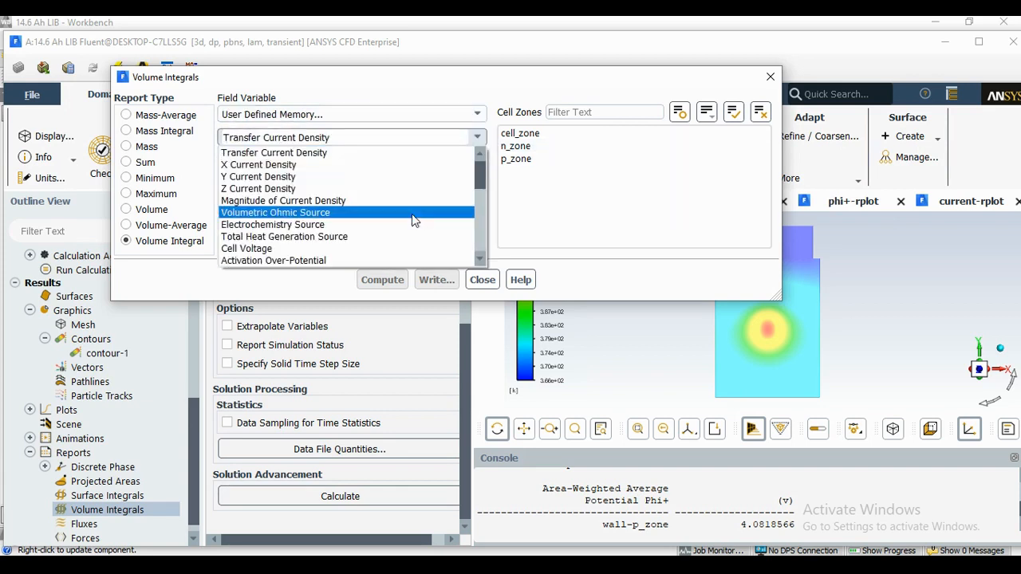
scroll(415, 214, down, 3)
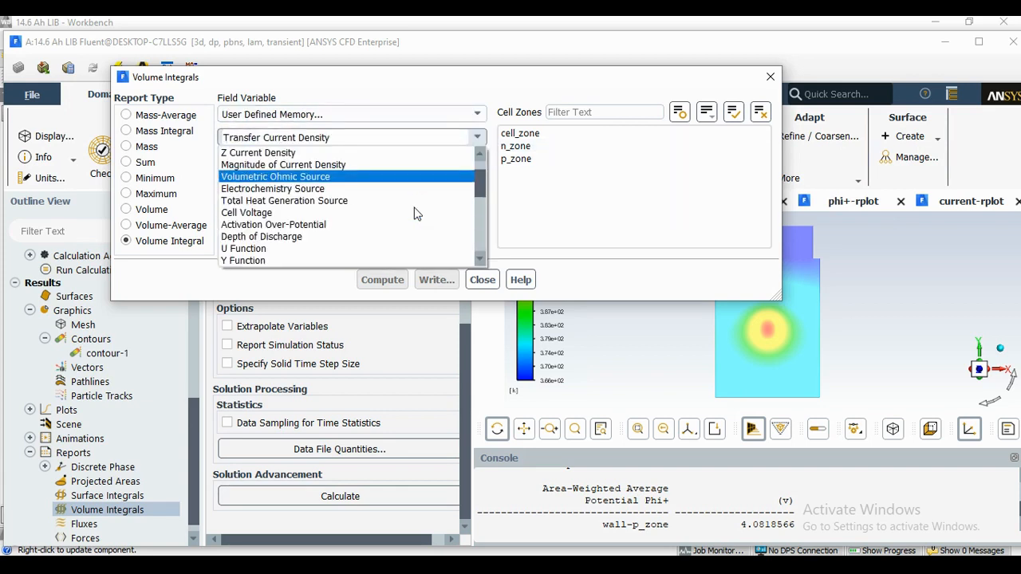
scroll(414, 213, down, 1)
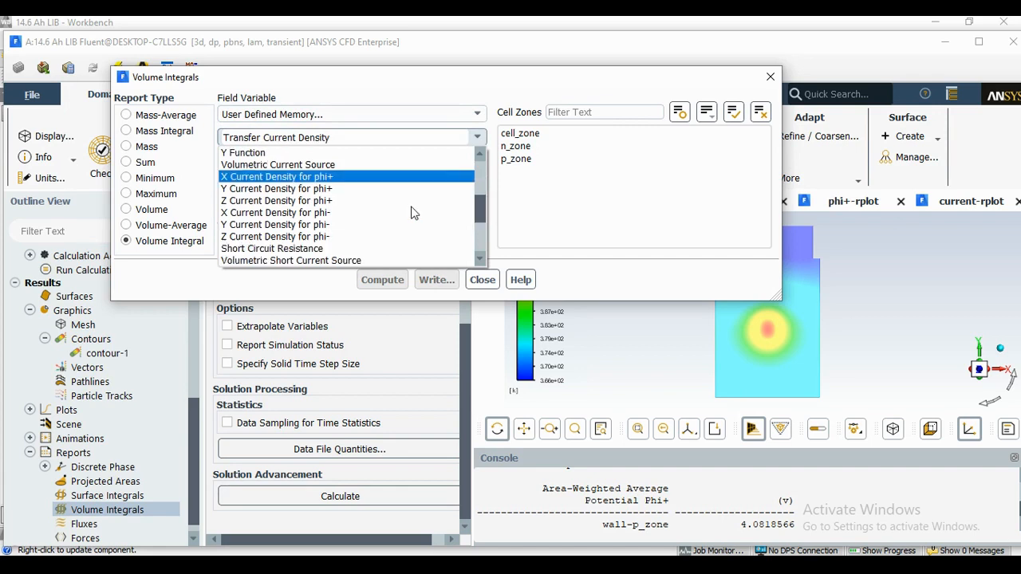
click(301, 165)
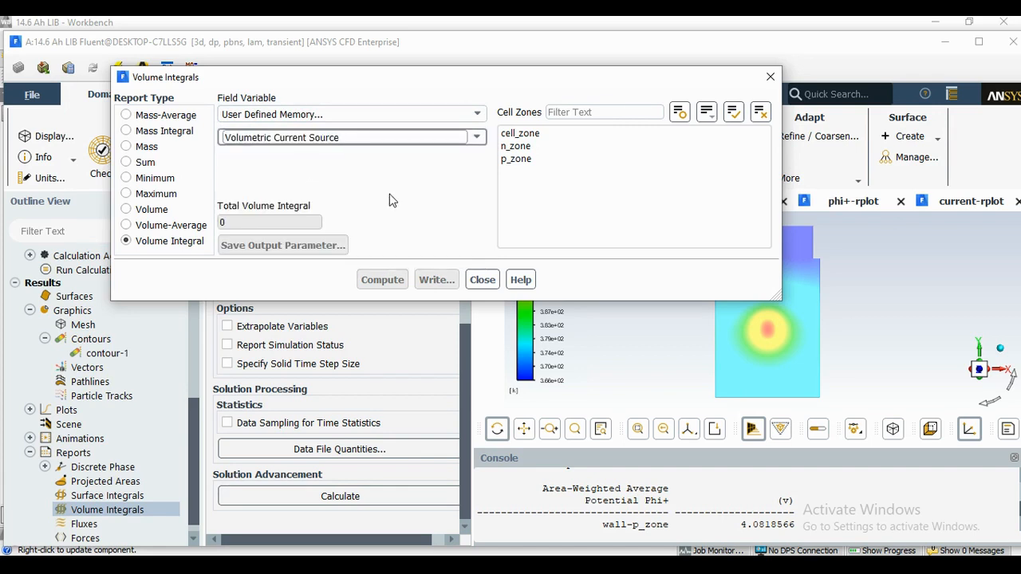
click(567, 135)
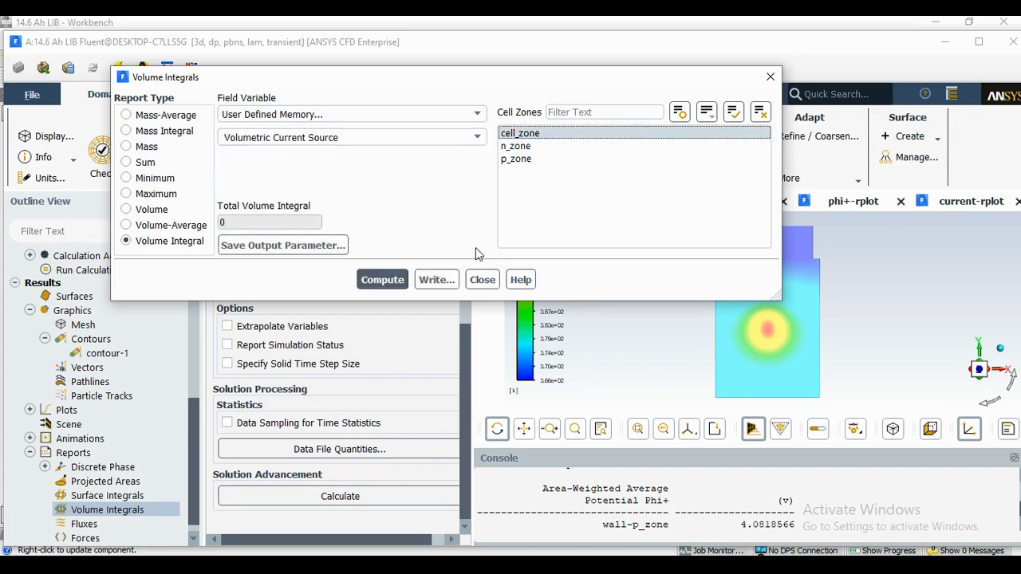
click(381, 279)
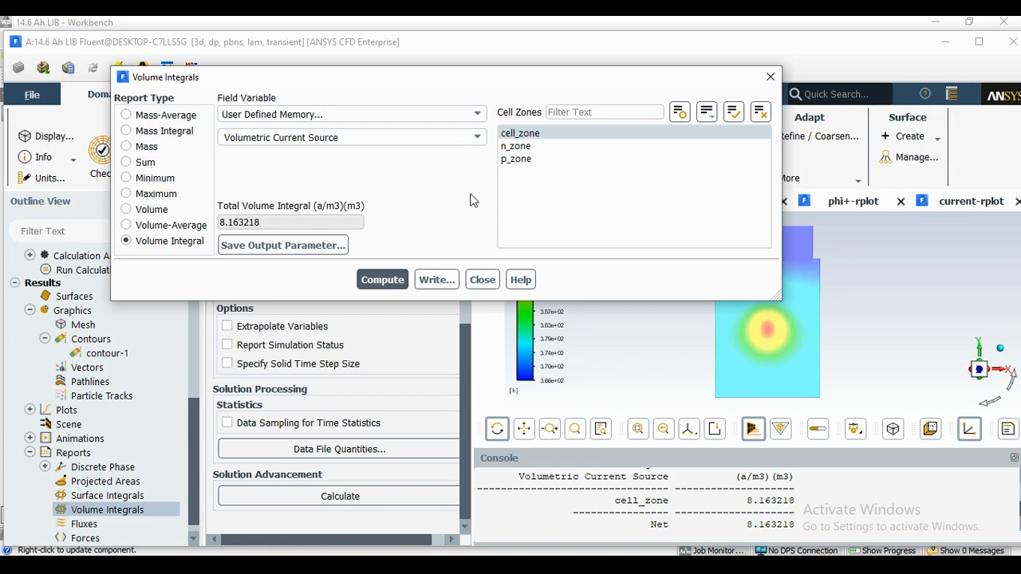
Examine the available user-defined memory variables for the volume integral, including the short-circuit and current source entries, keeping Volumetric Current Source selected
click(478, 138)
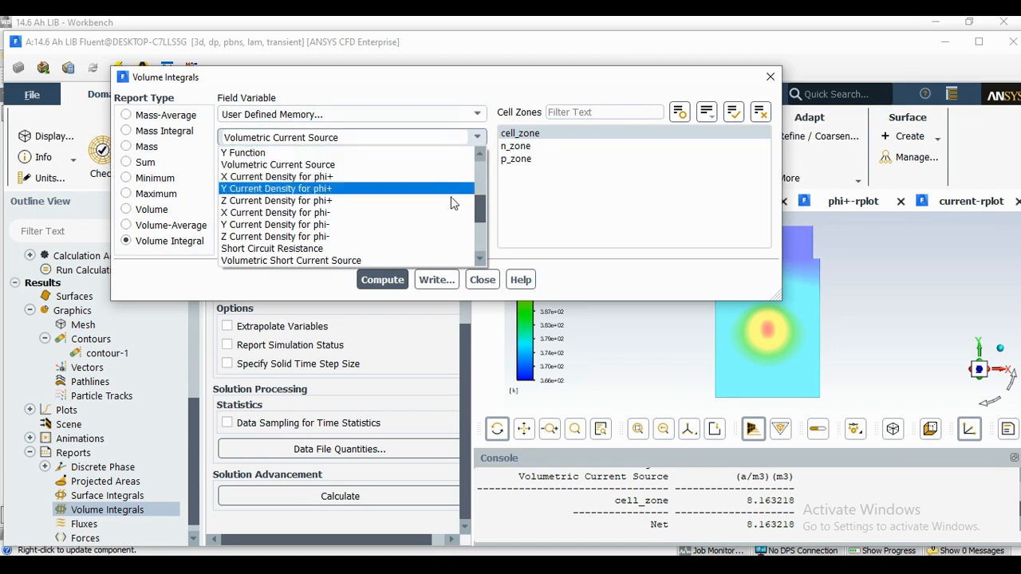
drag(484, 209, 487, 228)
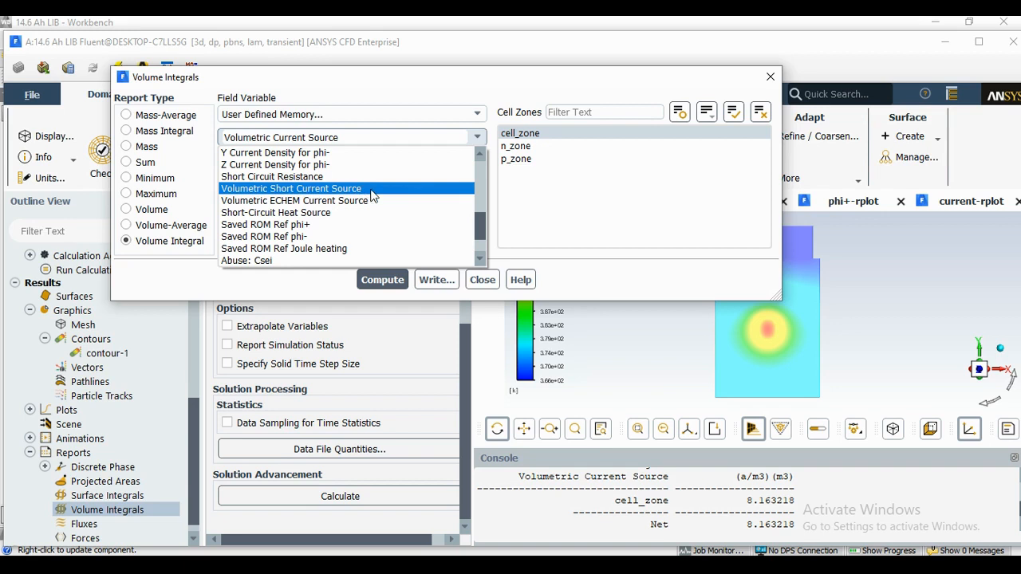
scroll(372, 196, up, 4)
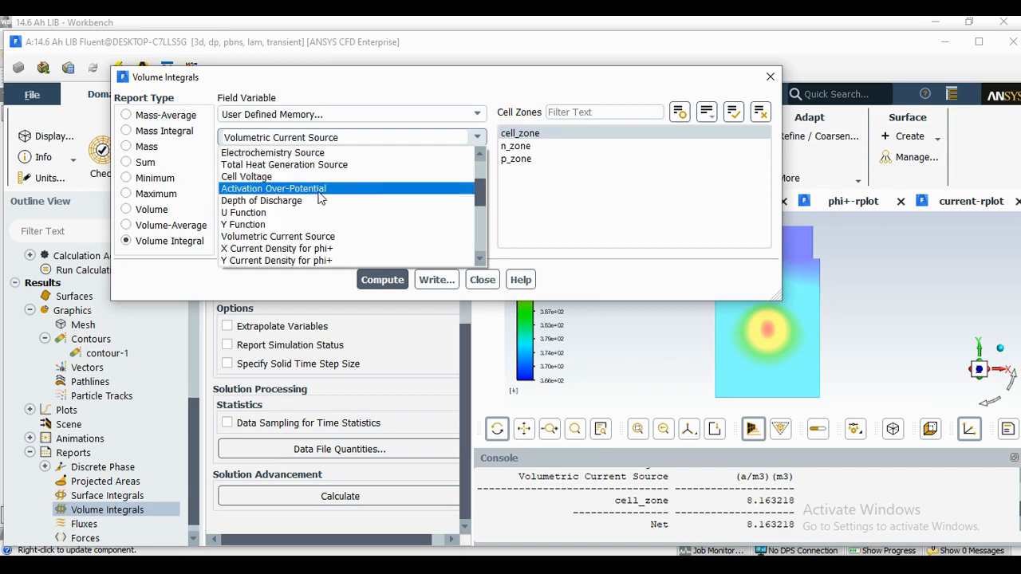
scroll(291, 179, up, 1)
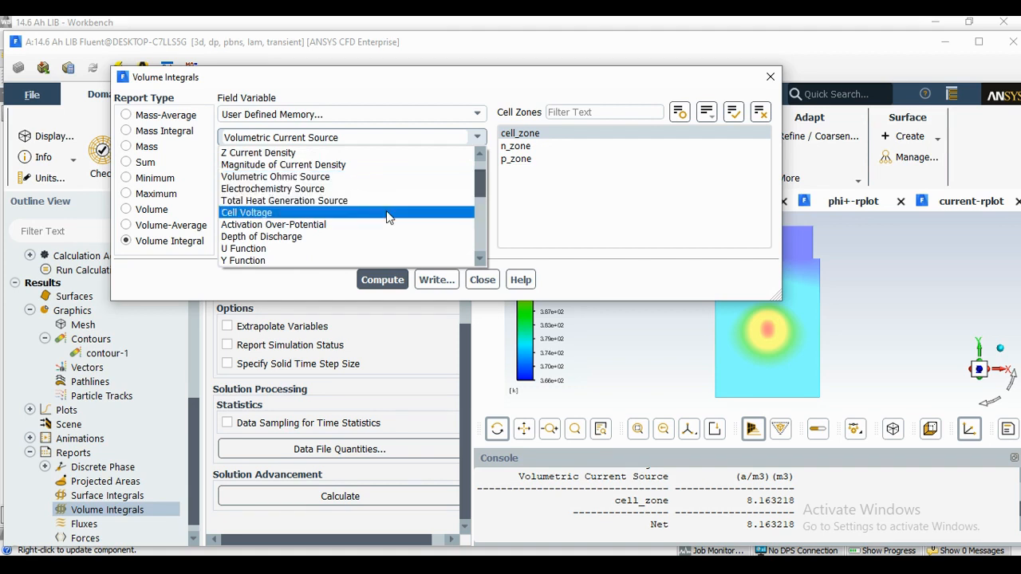
scroll(386, 211, down, 2)
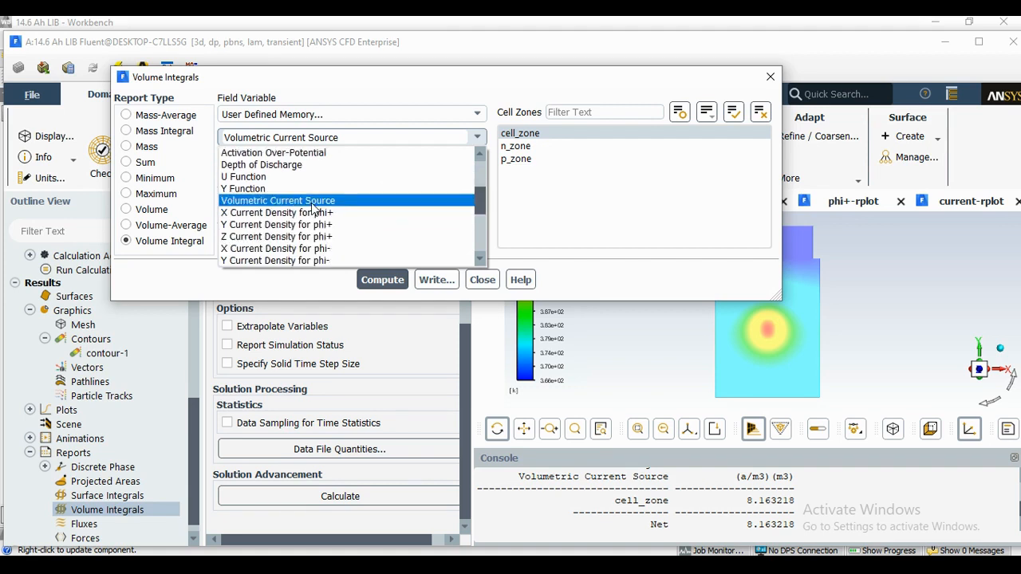
scroll(319, 203, down, 3)
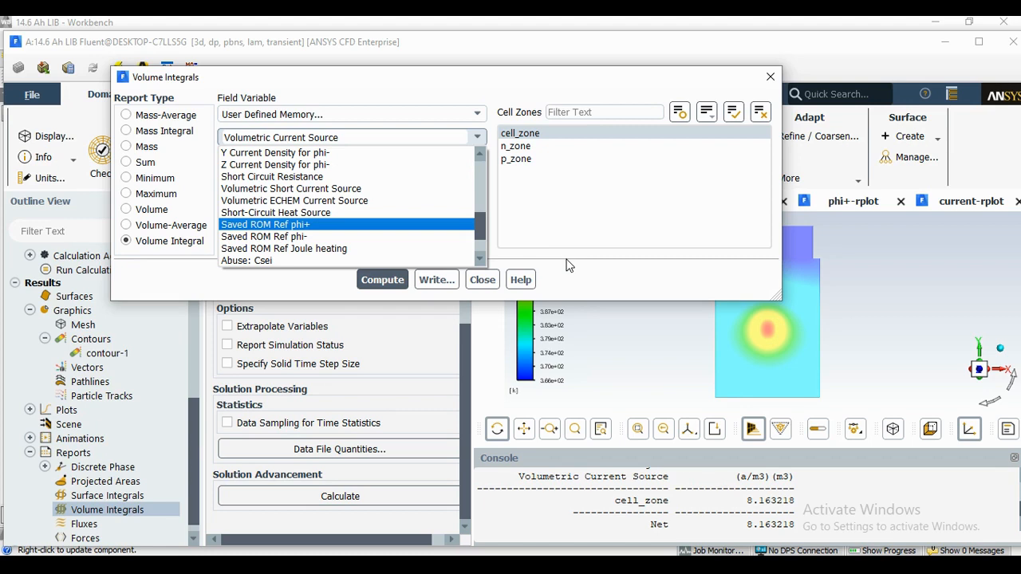
click(523, 263)
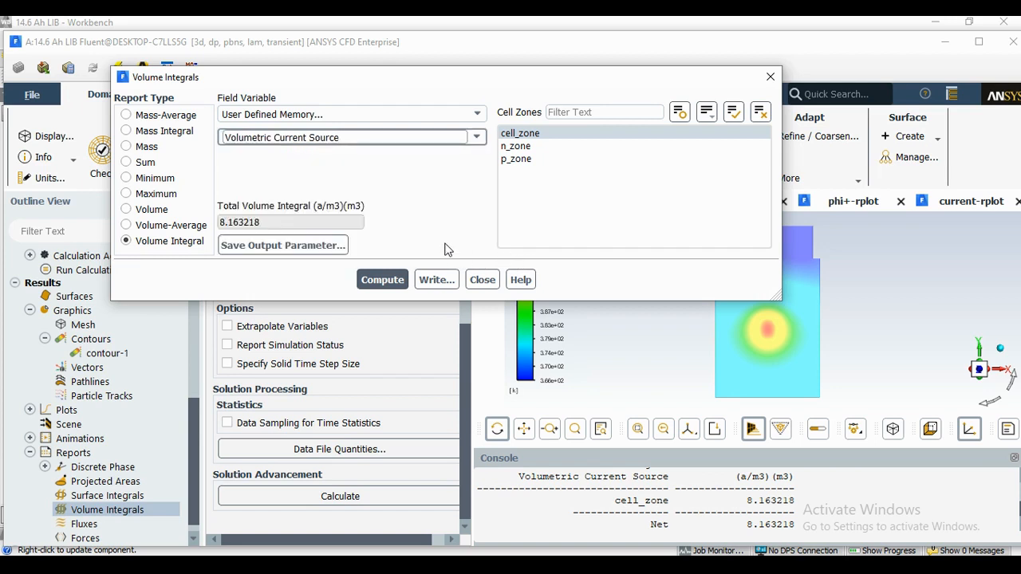